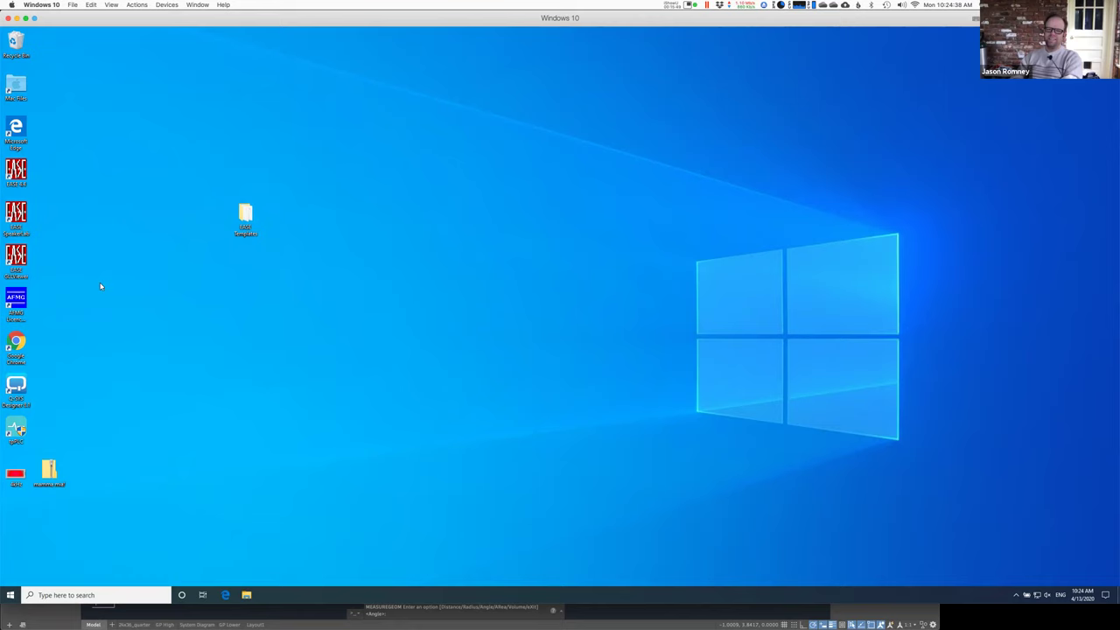
Launch EASE 4.4 and open the recent project StevensClassDemo from the Stevens Class Demo folder.
left_click(18, 180)
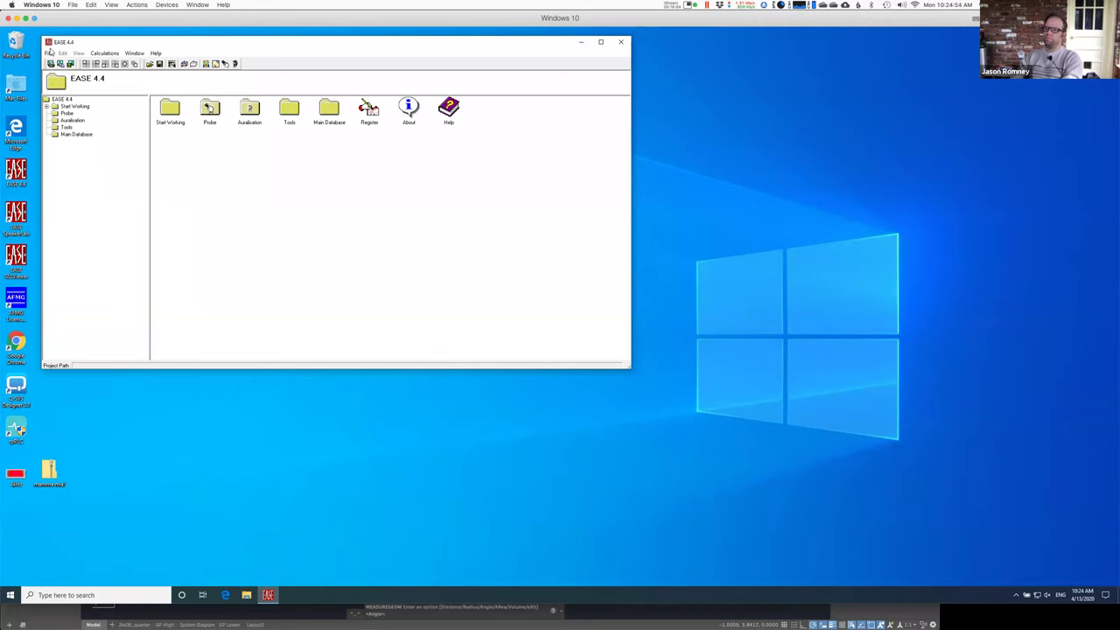
left_click(49, 53)
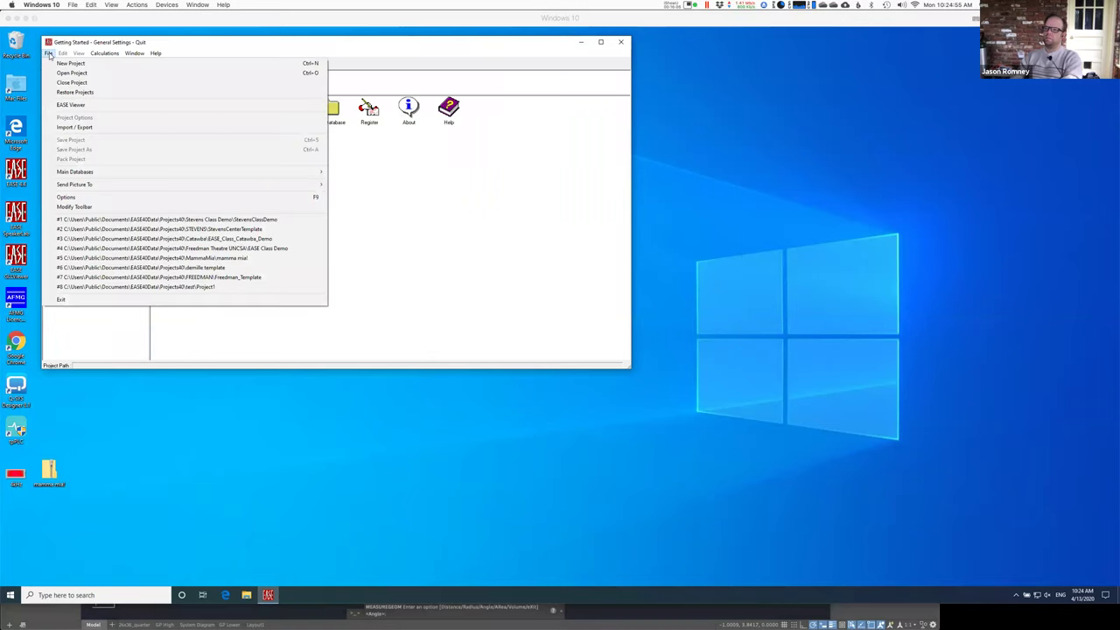
left_click(121, 219)
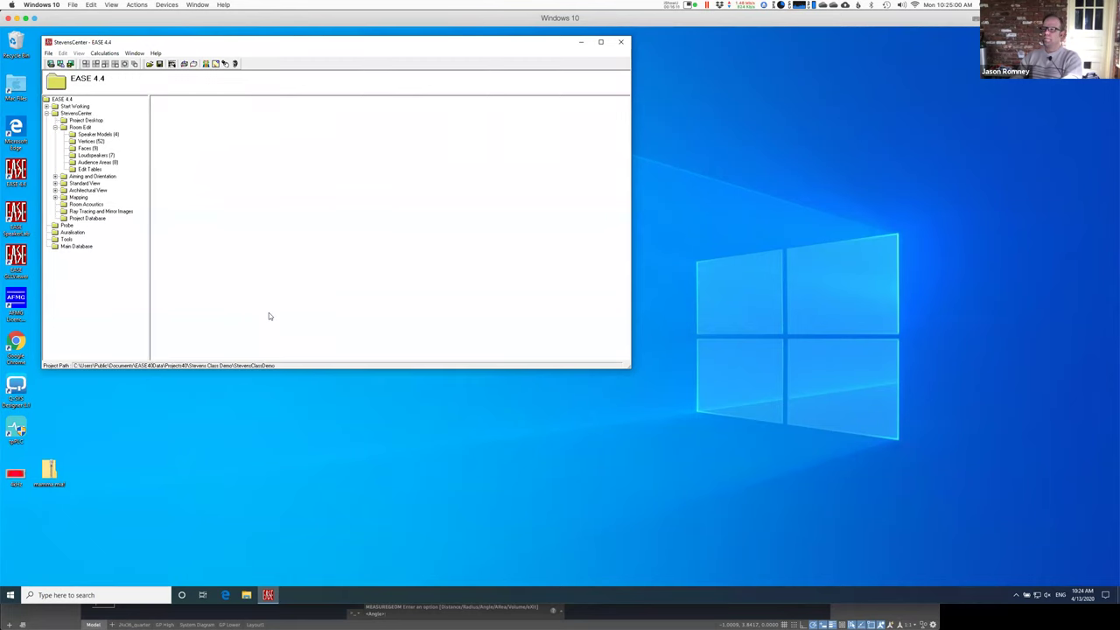
Open the StevensCenter room model for editing with Modify Data and bring its edit window to the front.
left_click(77, 127)
left_click(446, 105)
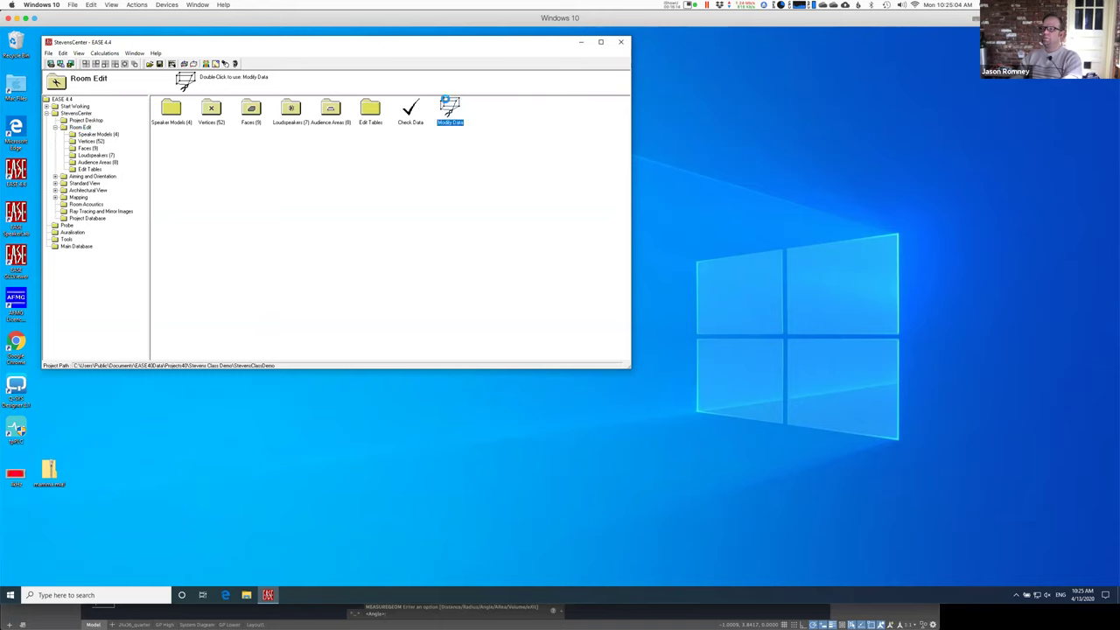
double_click(448, 105)
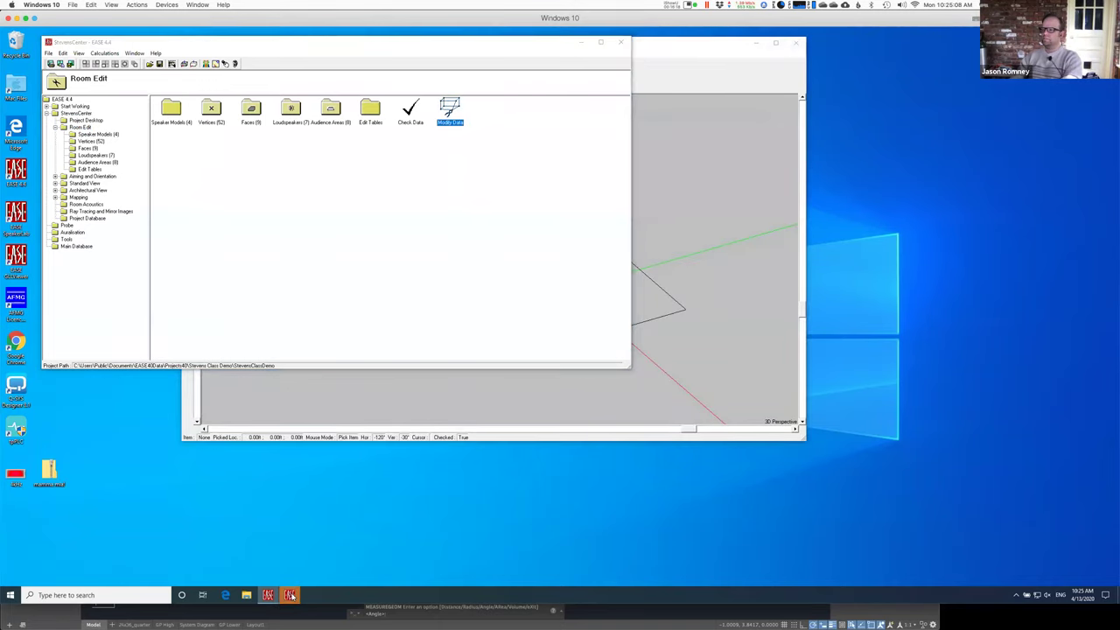
left_click(290, 595)
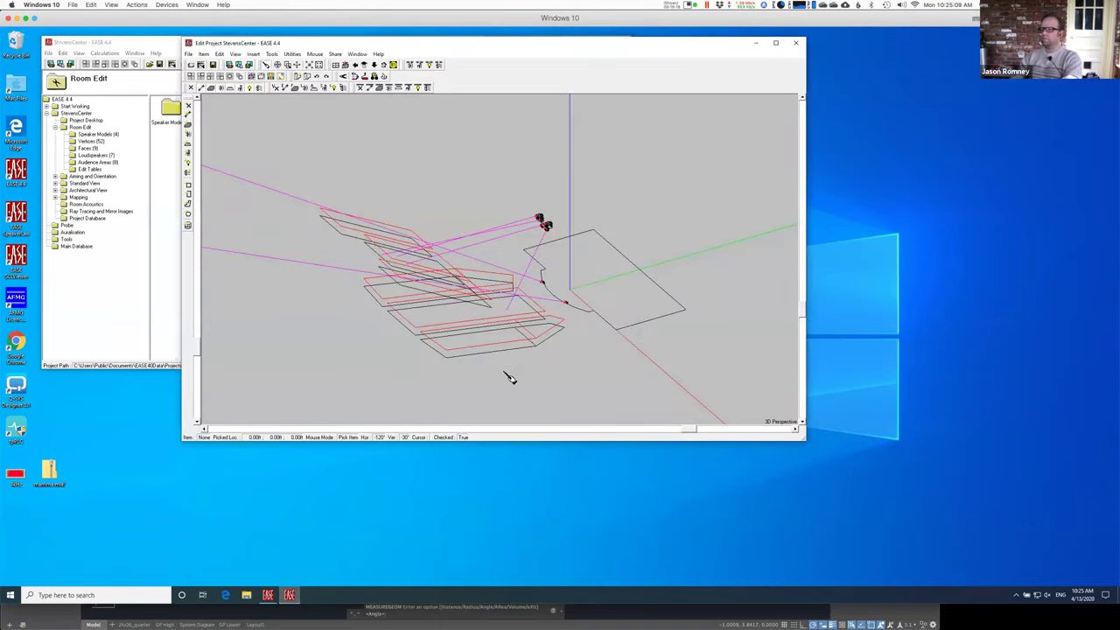
Open Area Mapping for the StevensCenter project and maximize the mapping window.
left_click(140, 42)
left_click(104, 53)
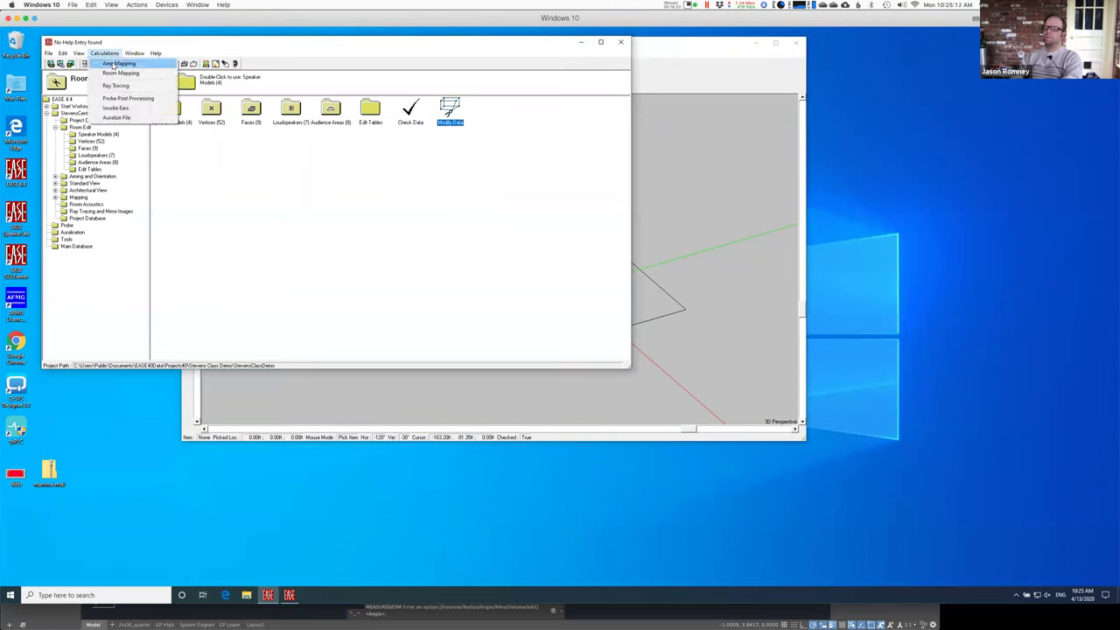
left_click(112, 63)
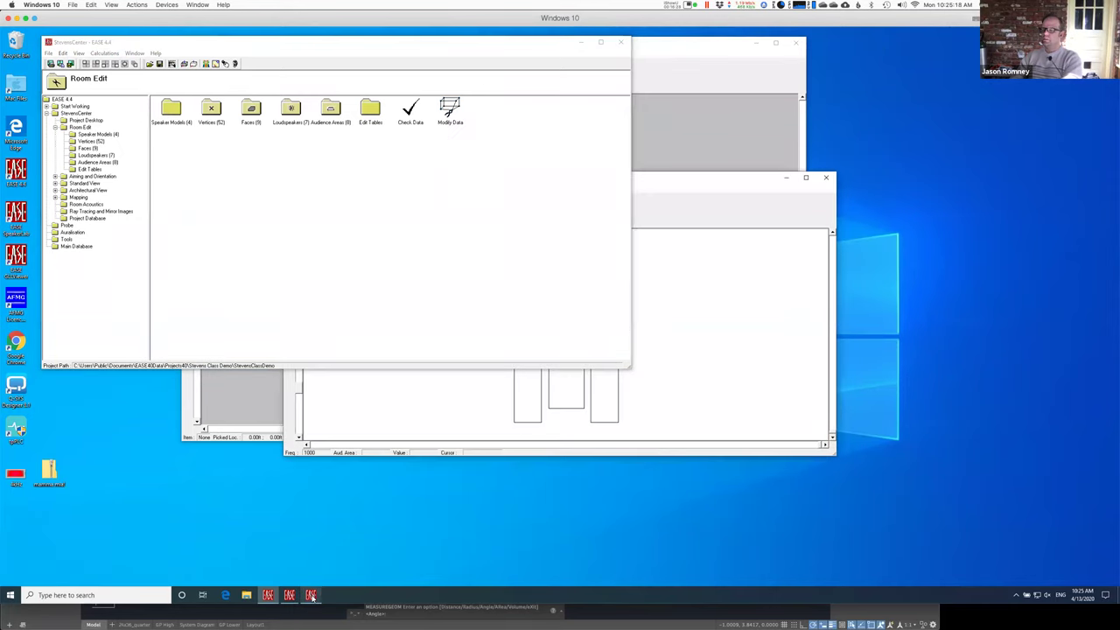
left_click(312, 595)
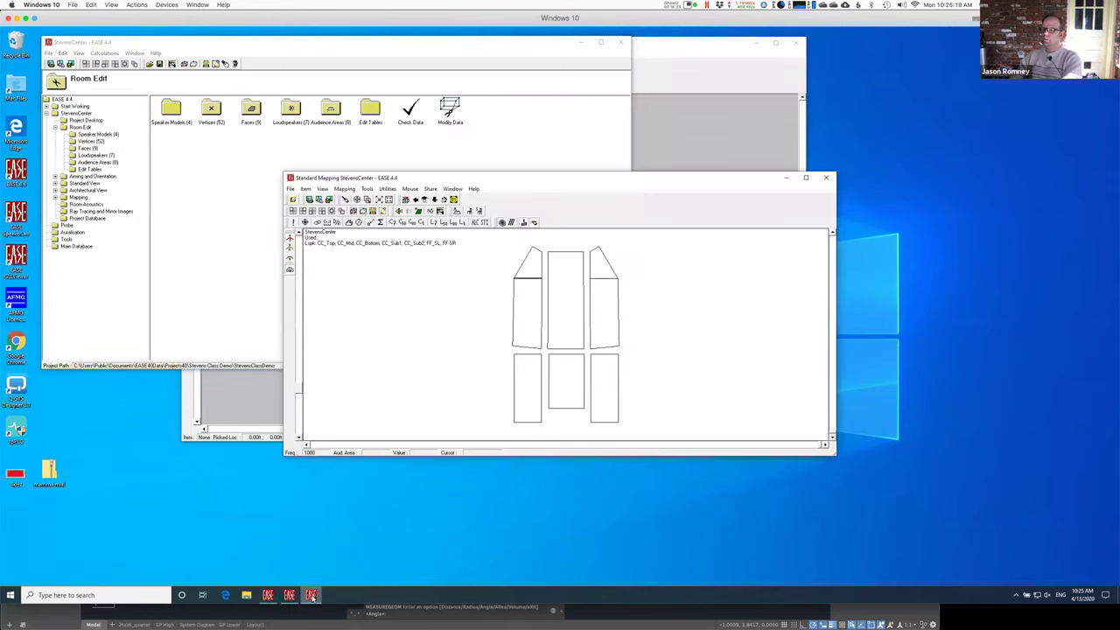
left_click(806, 177)
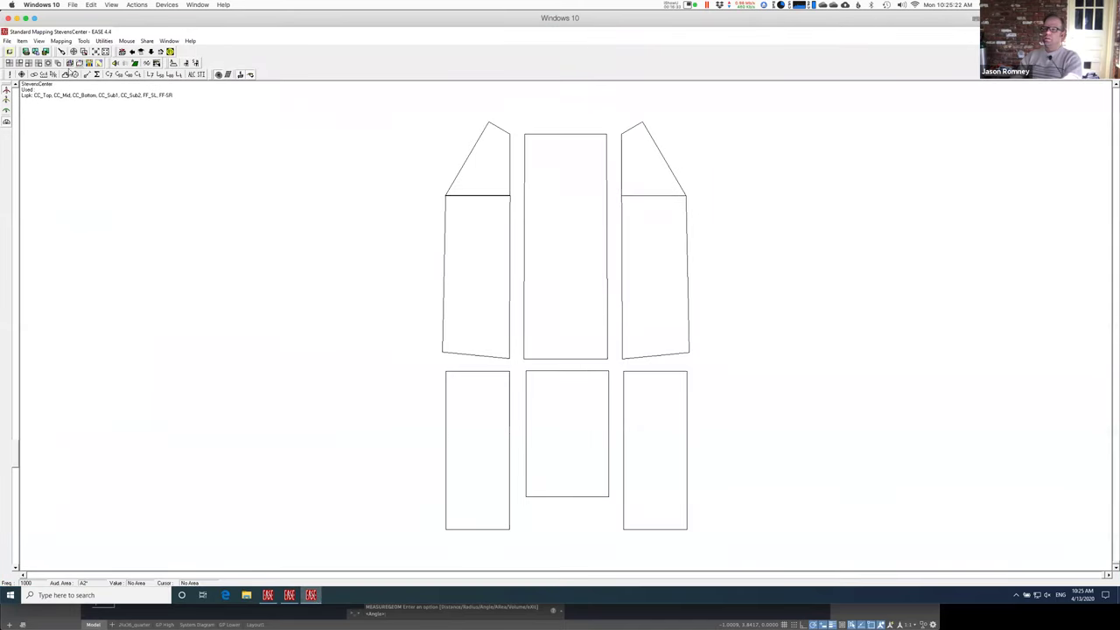
Calculate the audience area mapping with only the CC_Top loudspeaker in use.
left_click(87, 75)
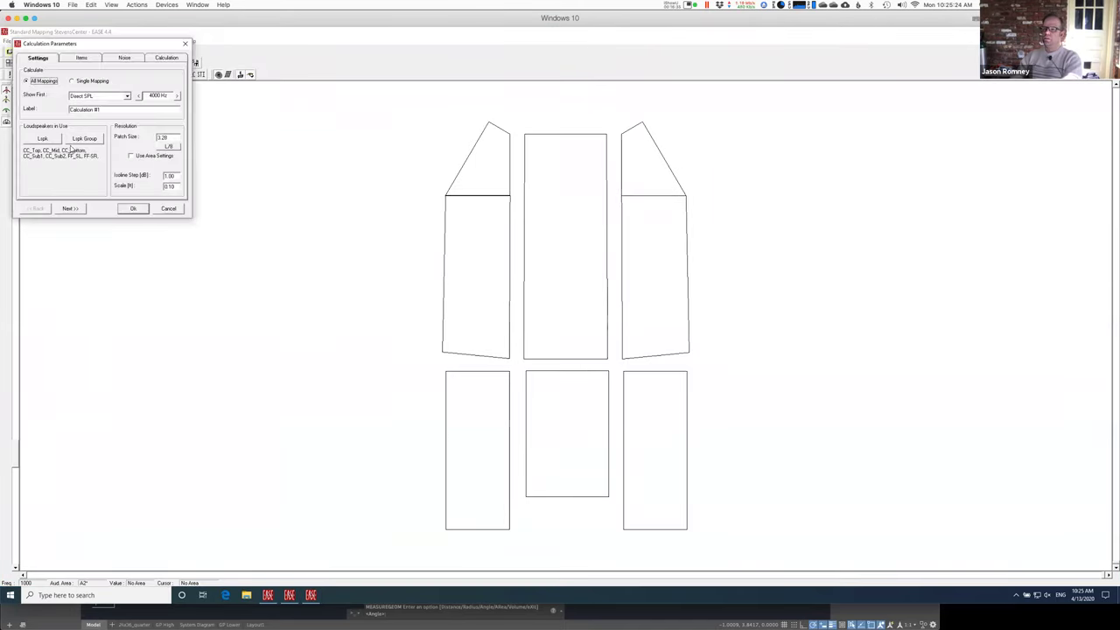
left_click(44, 138)
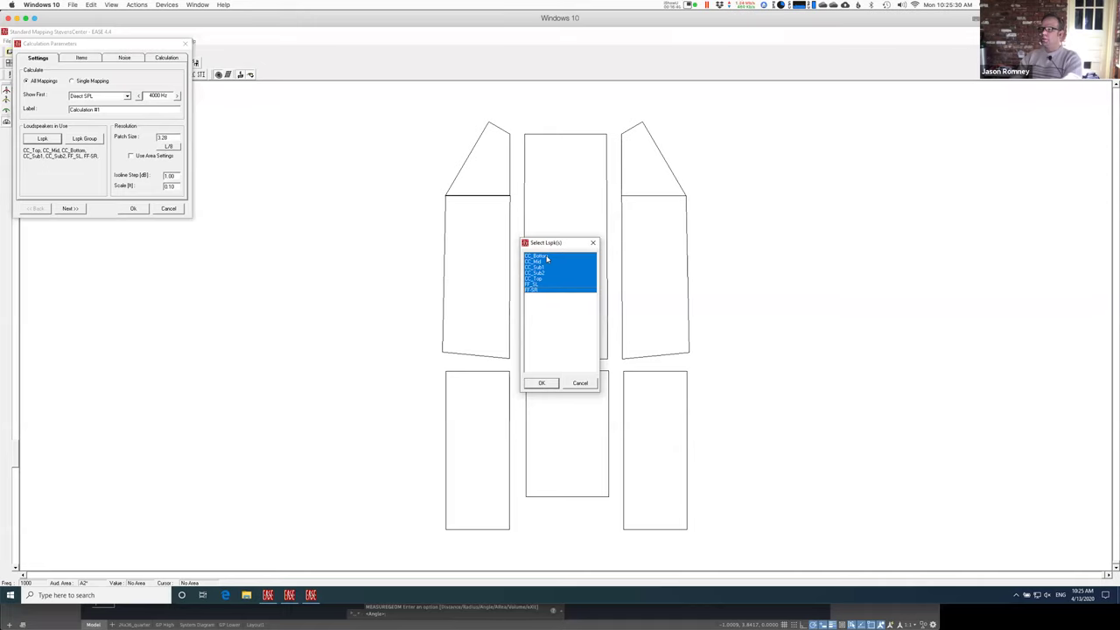
left_click(547, 278)
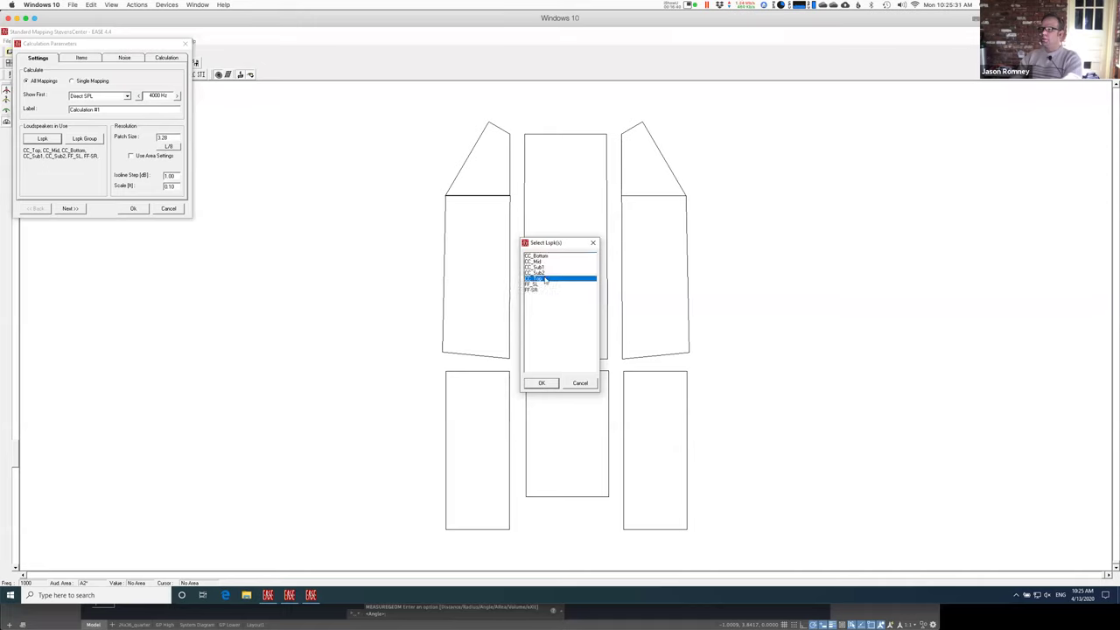
left_click(543, 384)
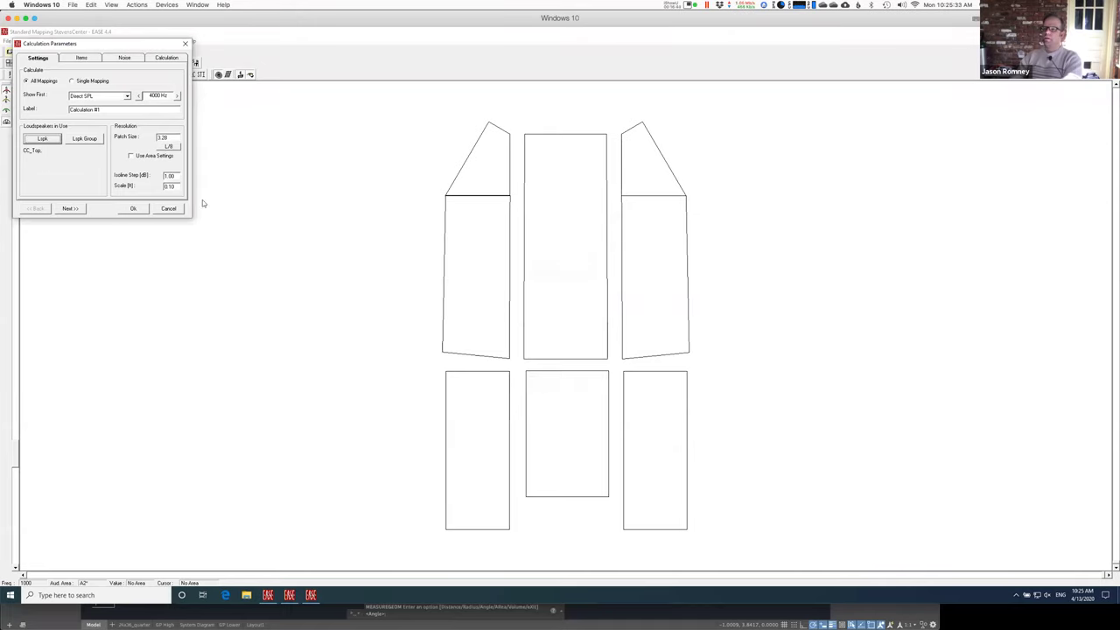
left_click(131, 210)
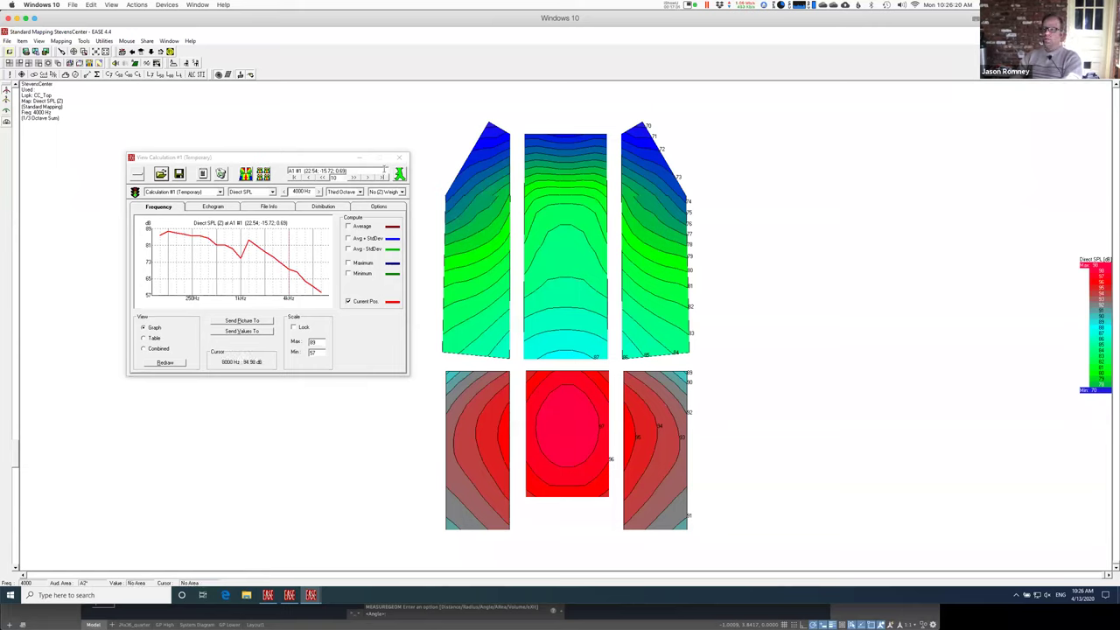
Close the calculation results and recalculate the area mapping with both the CC_Top and CC_Mid loudspeakers in use.
left_click(399, 159)
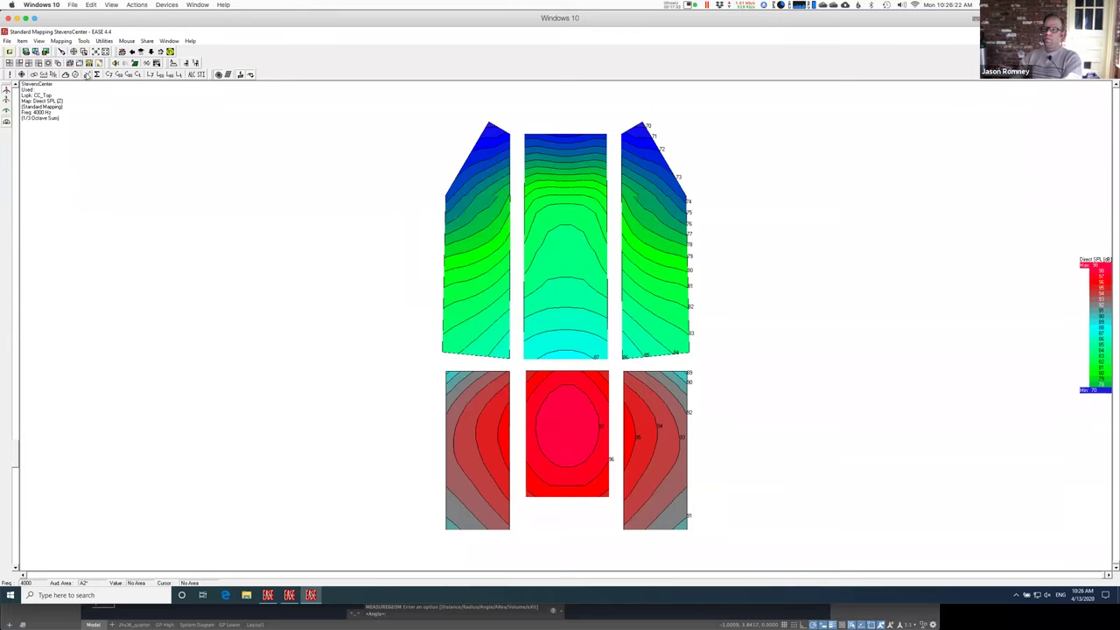
left_click(88, 76)
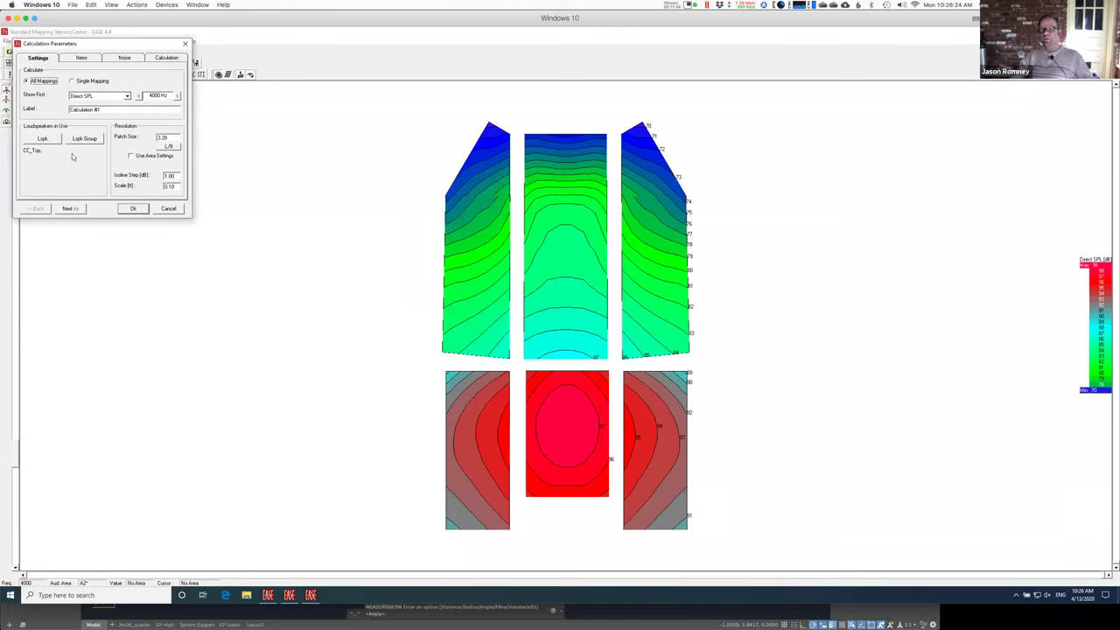
left_click(46, 139)
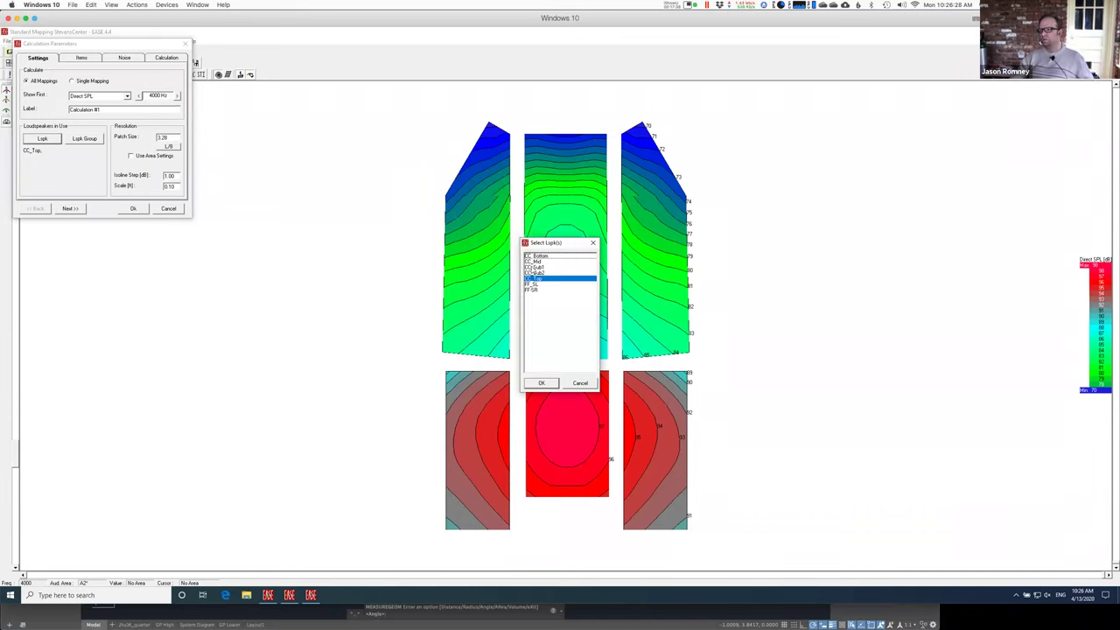
left_click(535, 261, "ctrl")
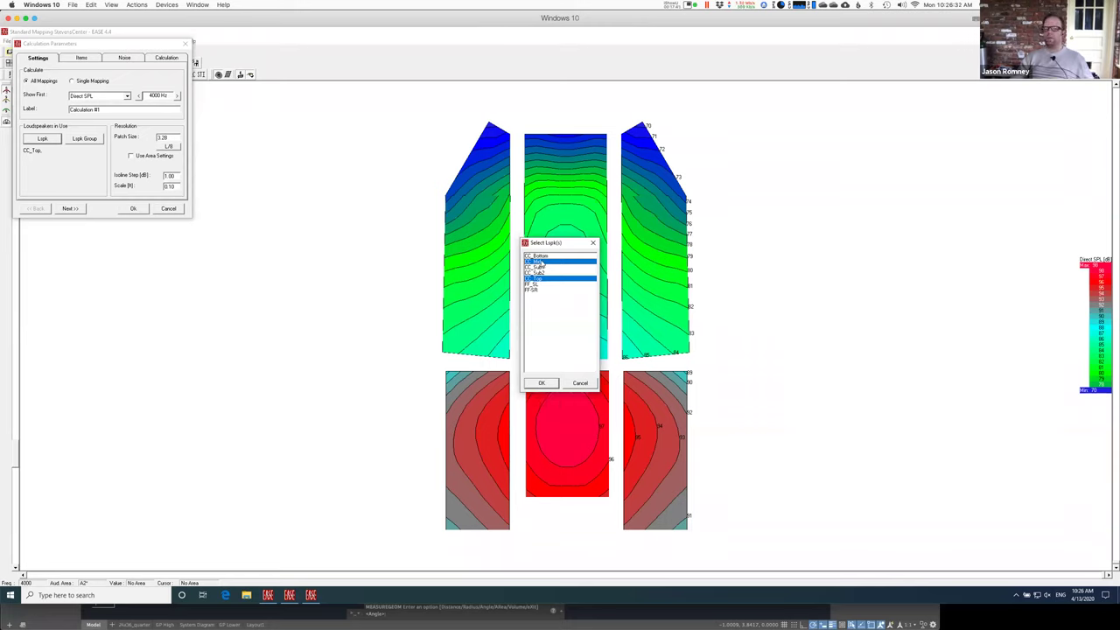
left_click(538, 383)
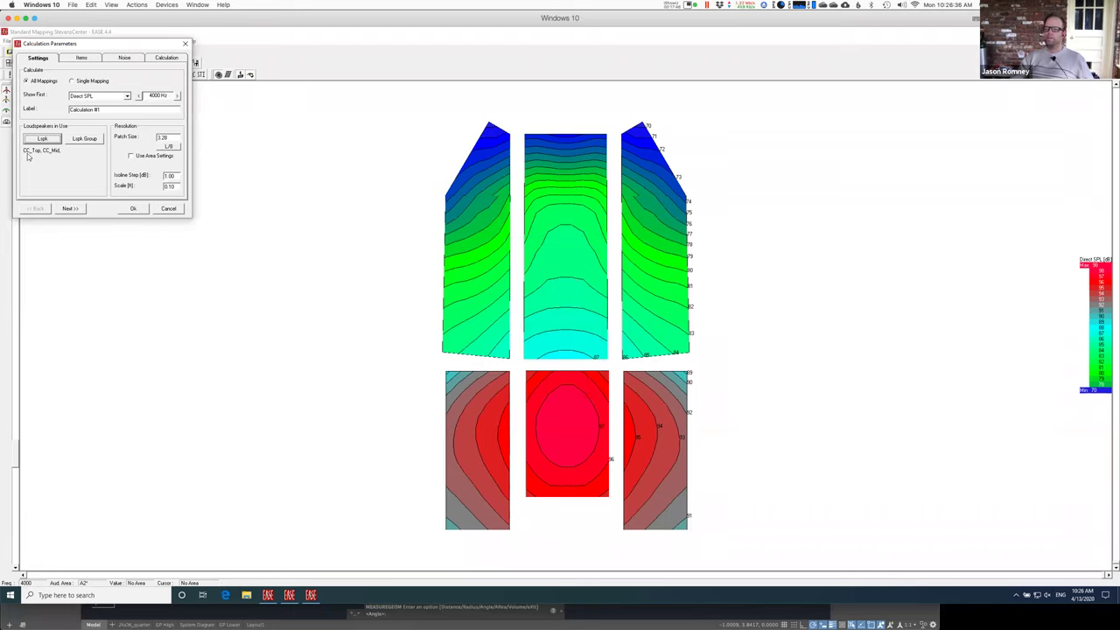
left_click(138, 209)
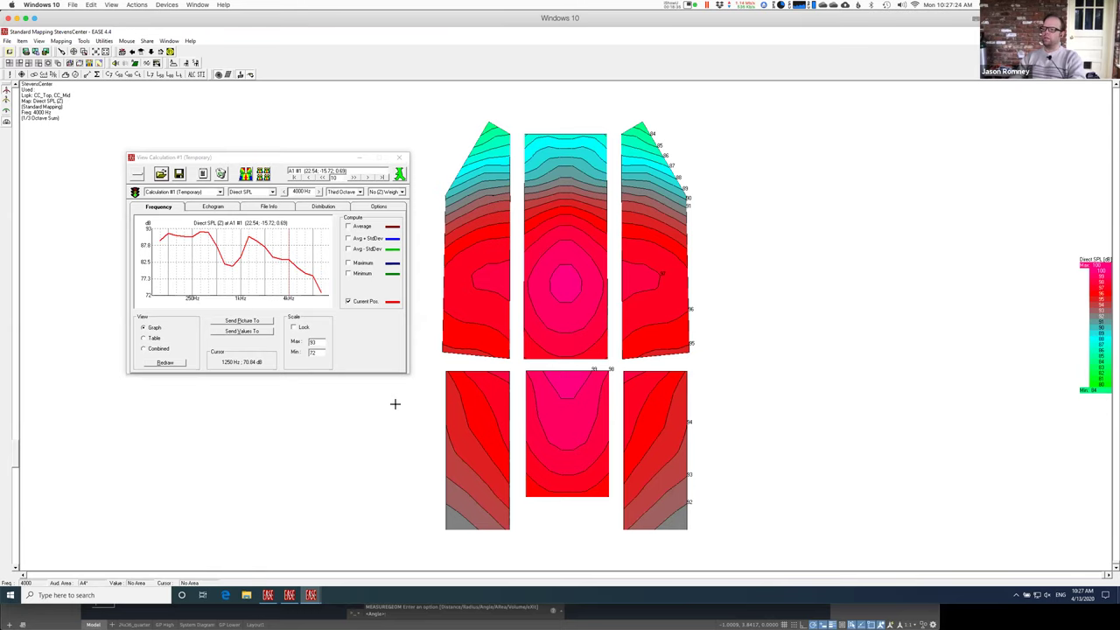
Bring the room model's edit window to the front and examine the Mac's CPU load and its most demanding processes.
left_click(292, 595)
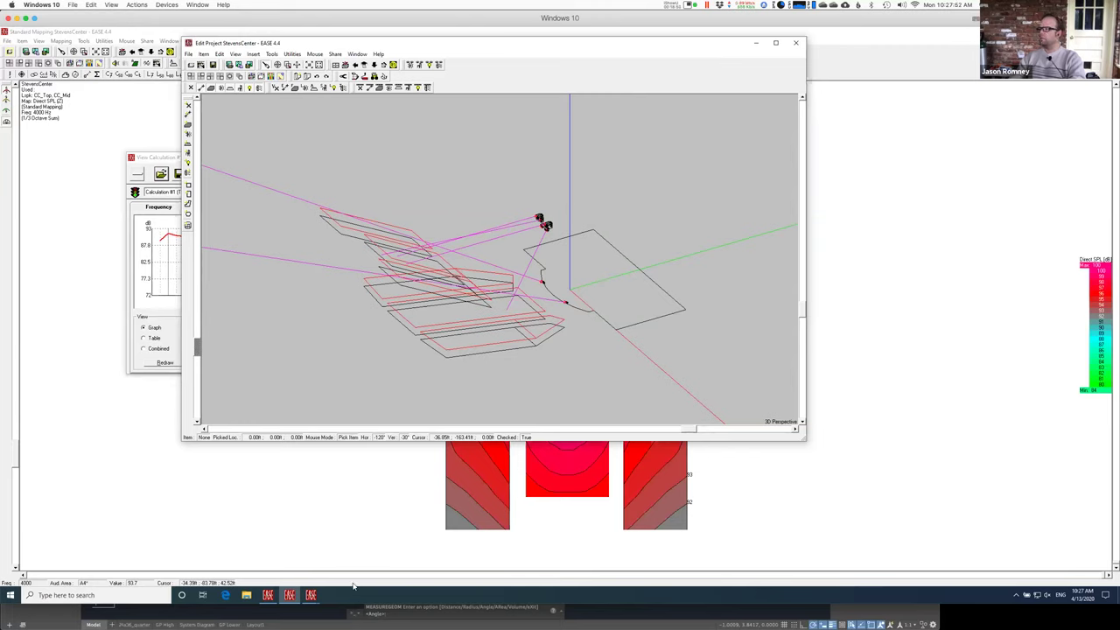
left_click(799, 4)
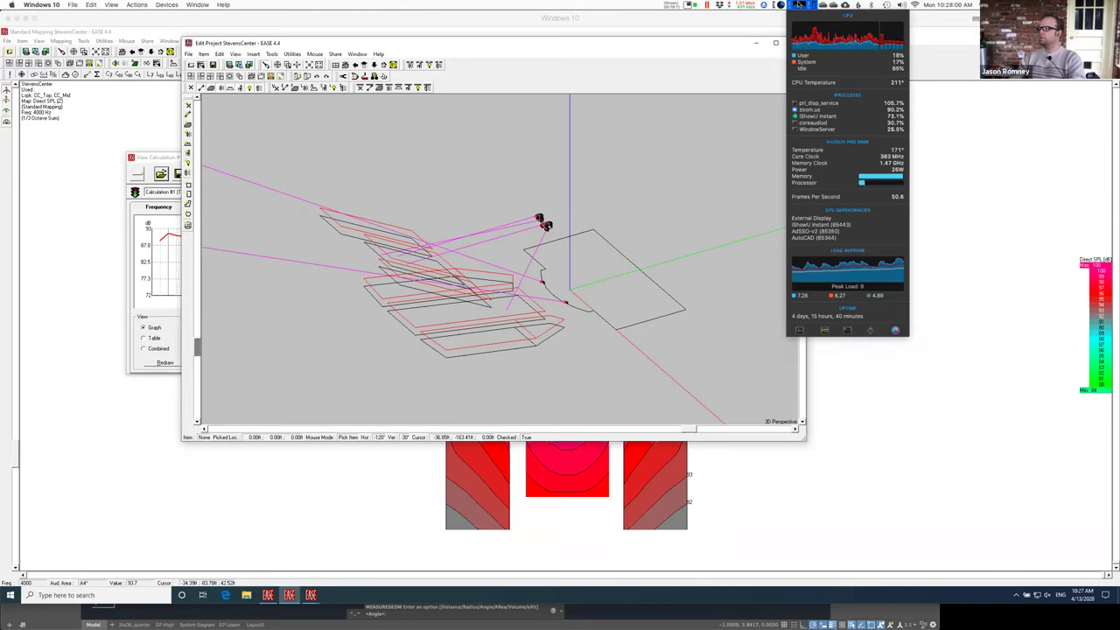
left_click(799, 4)
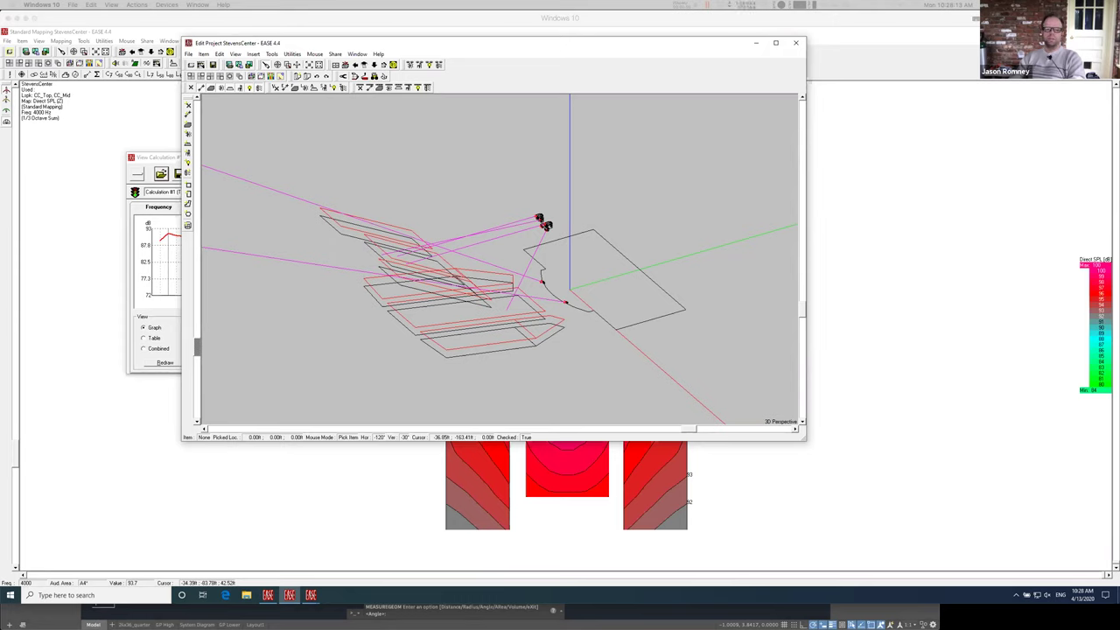
left_click(798, 4)
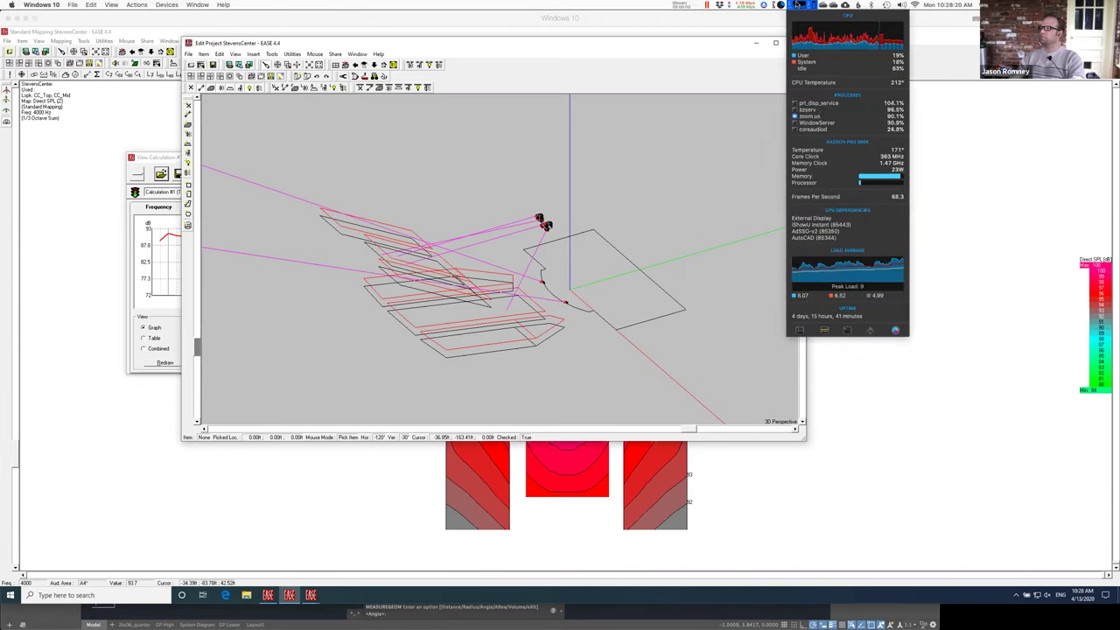
left_click(640, 222)
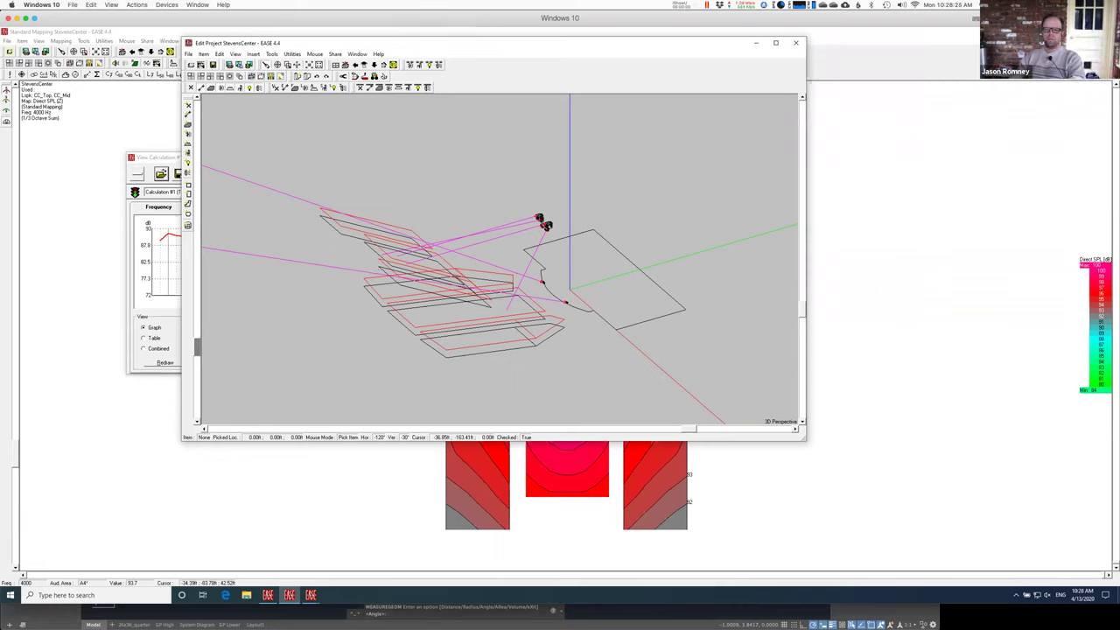
left_click(800, 6)
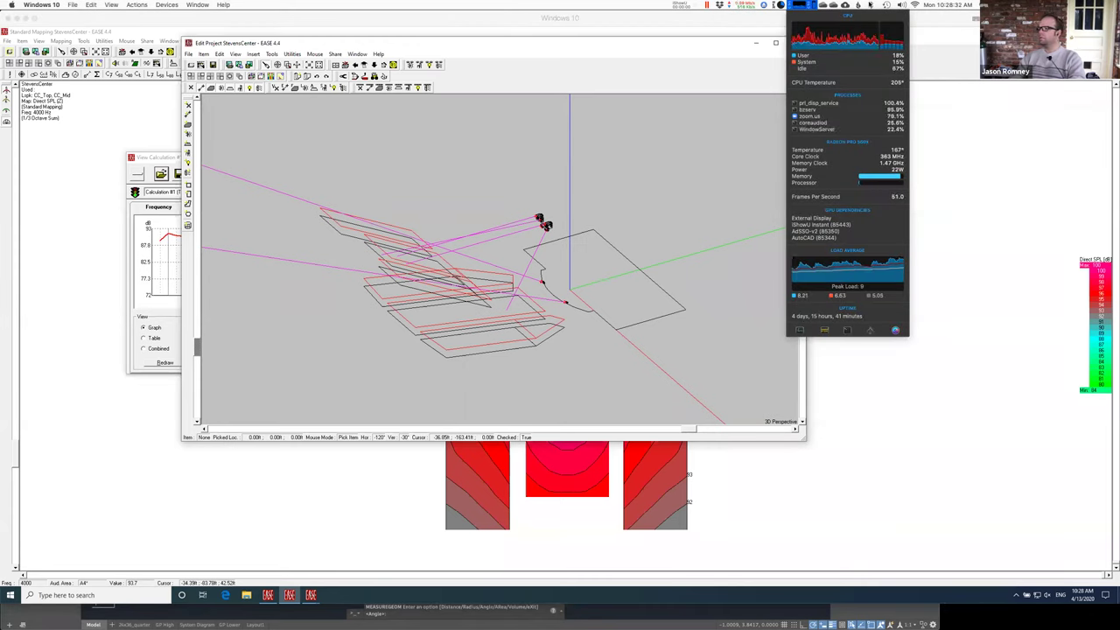
Set the Backblaze backup schedule to "Only when I click <Backup Now>" and close the backup preferences.
left_click(857, 5)
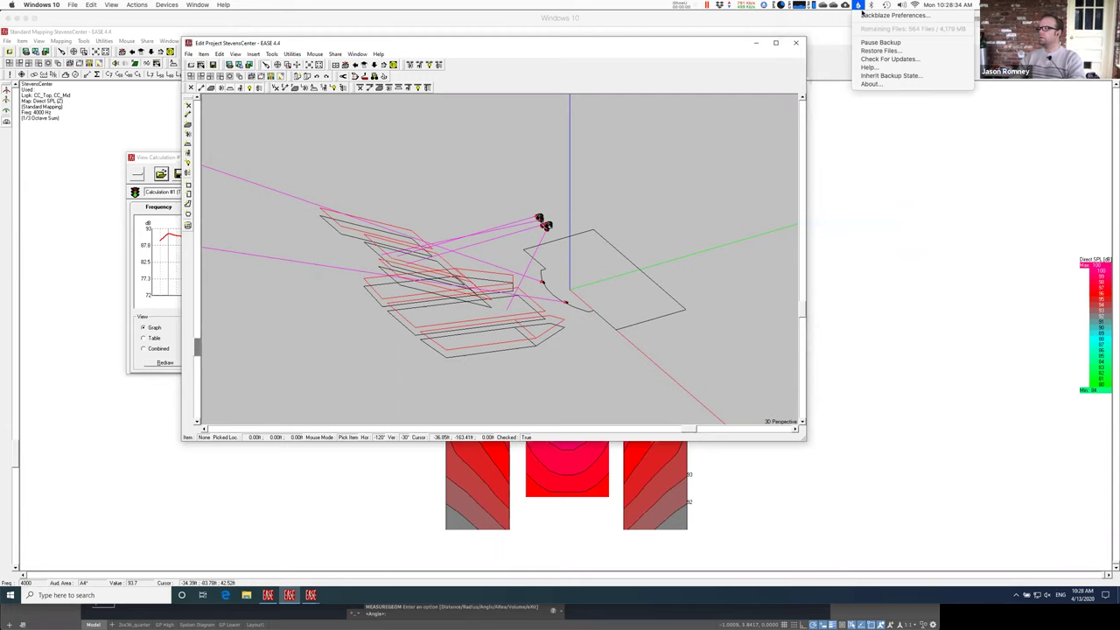
left_click(864, 17)
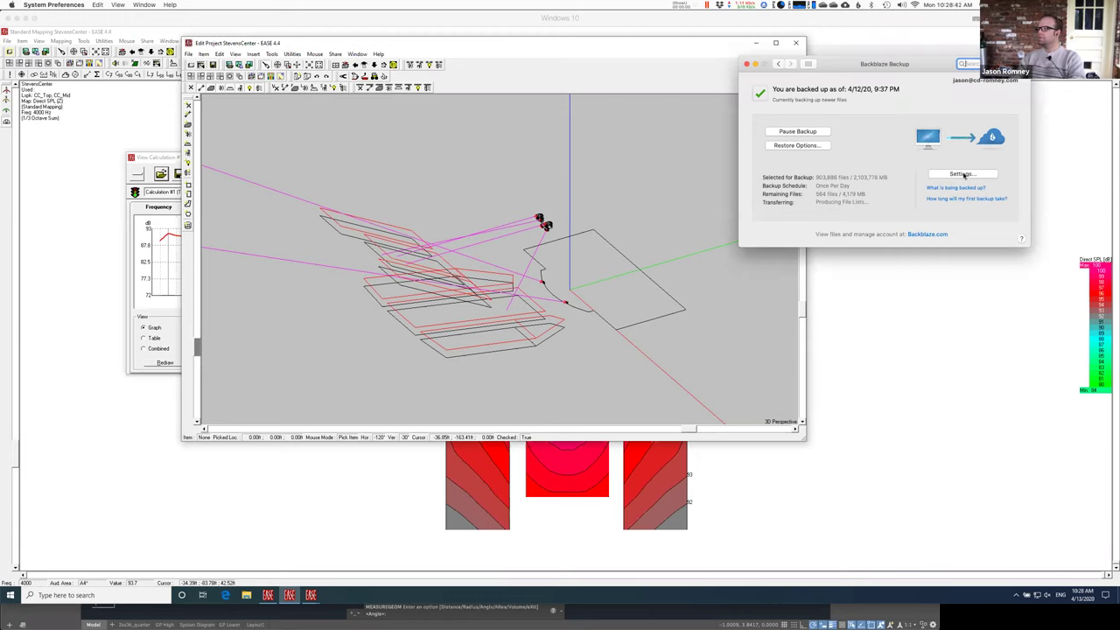
left_click(822, 133)
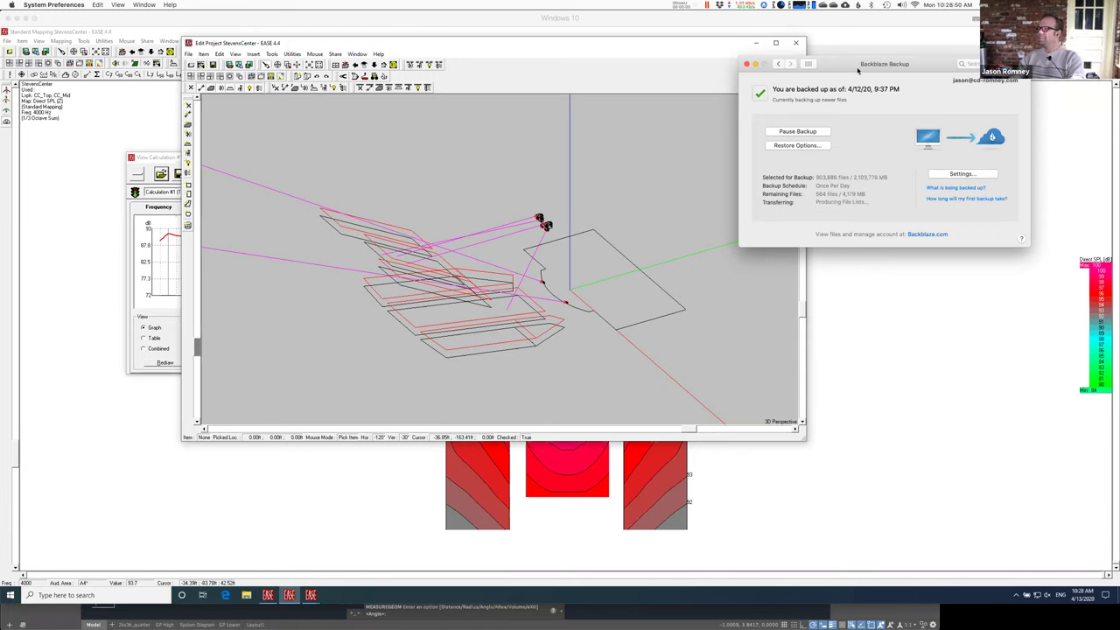
left_click(945, 174)
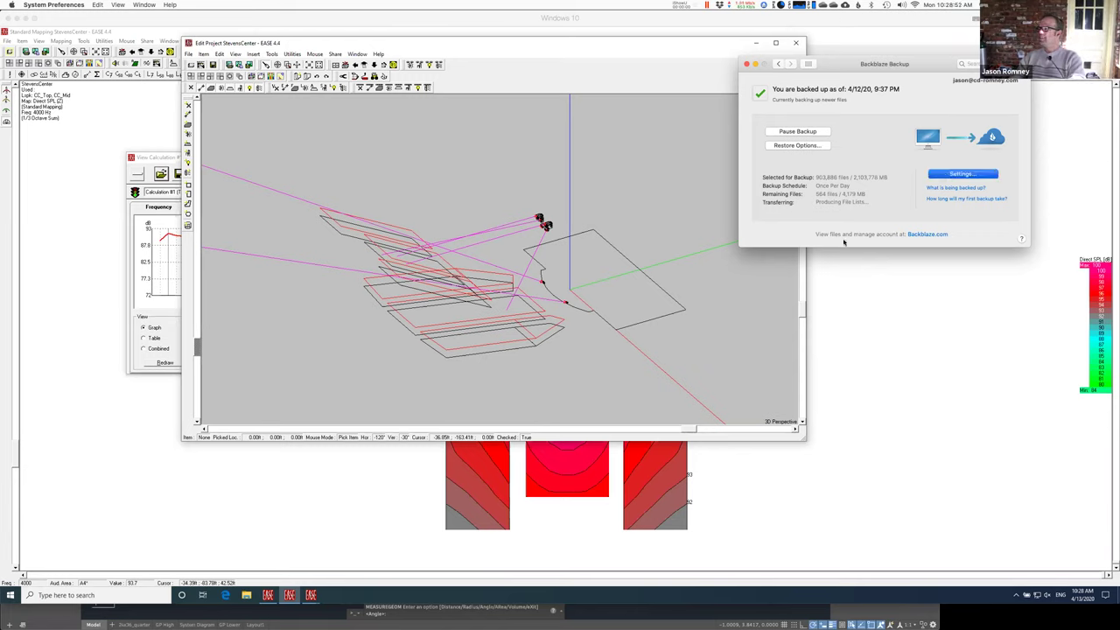
left_click(871, 86)
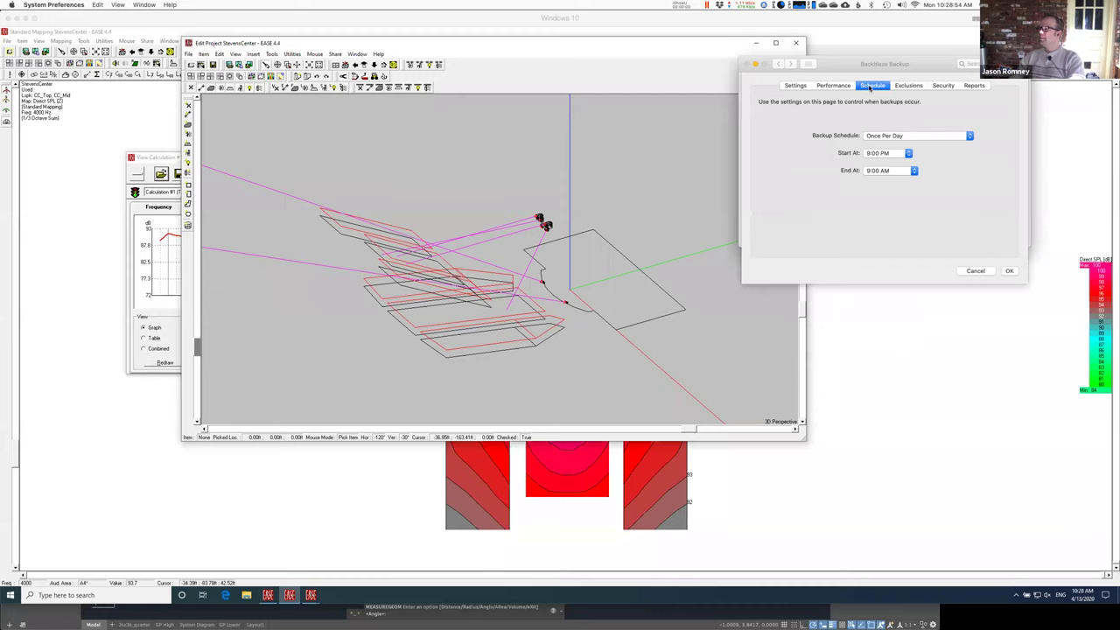
left_click(880, 137)
left_click(945, 242)
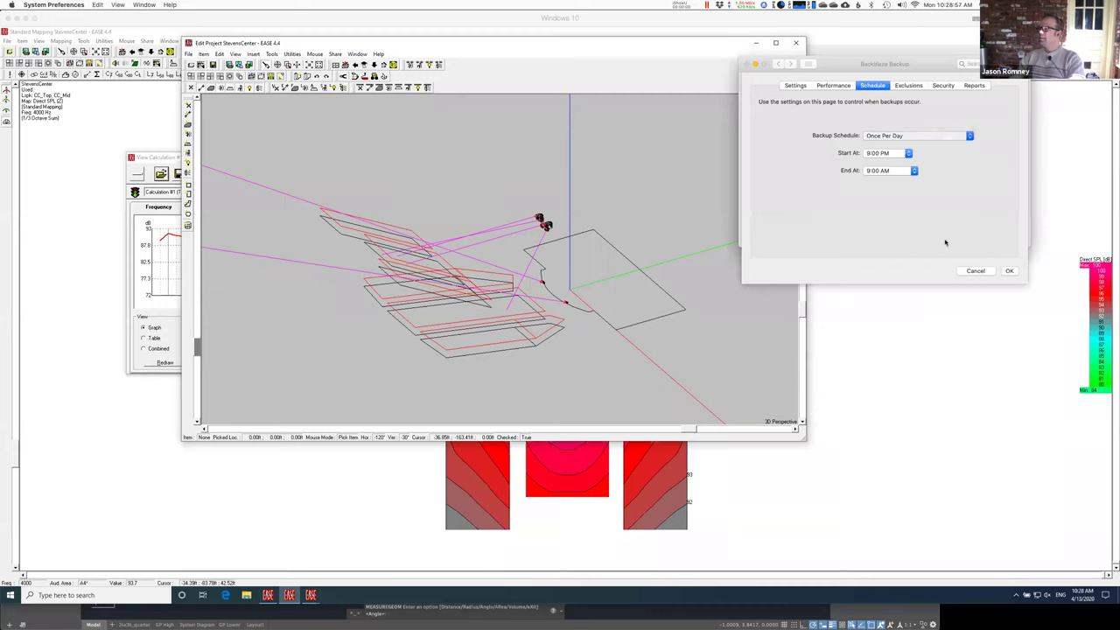
left_click(1008, 272)
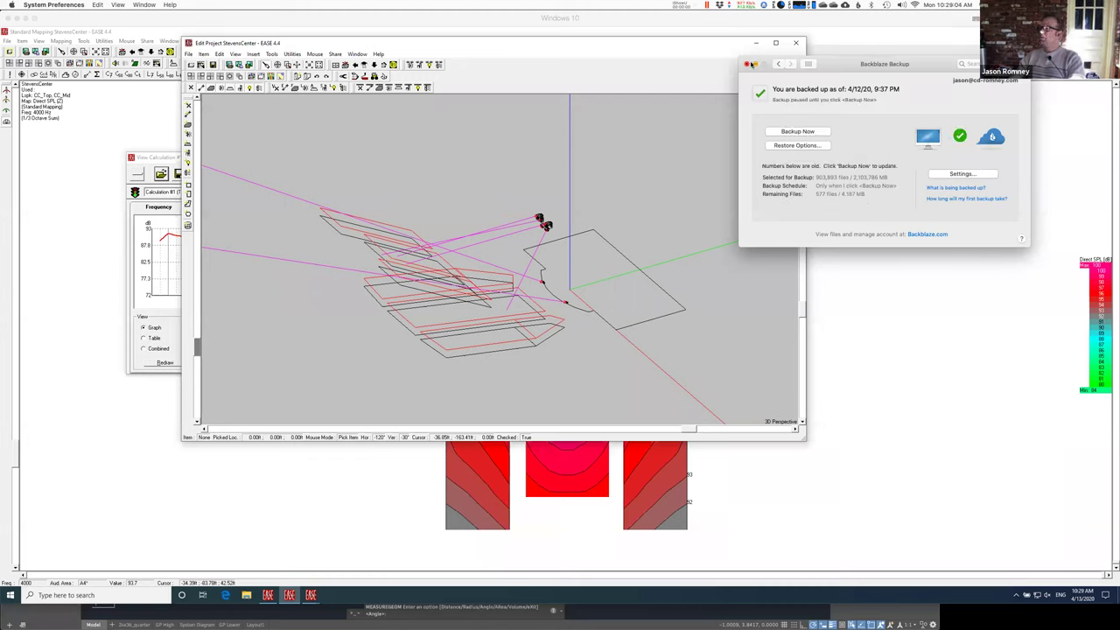
left_click(745, 65)
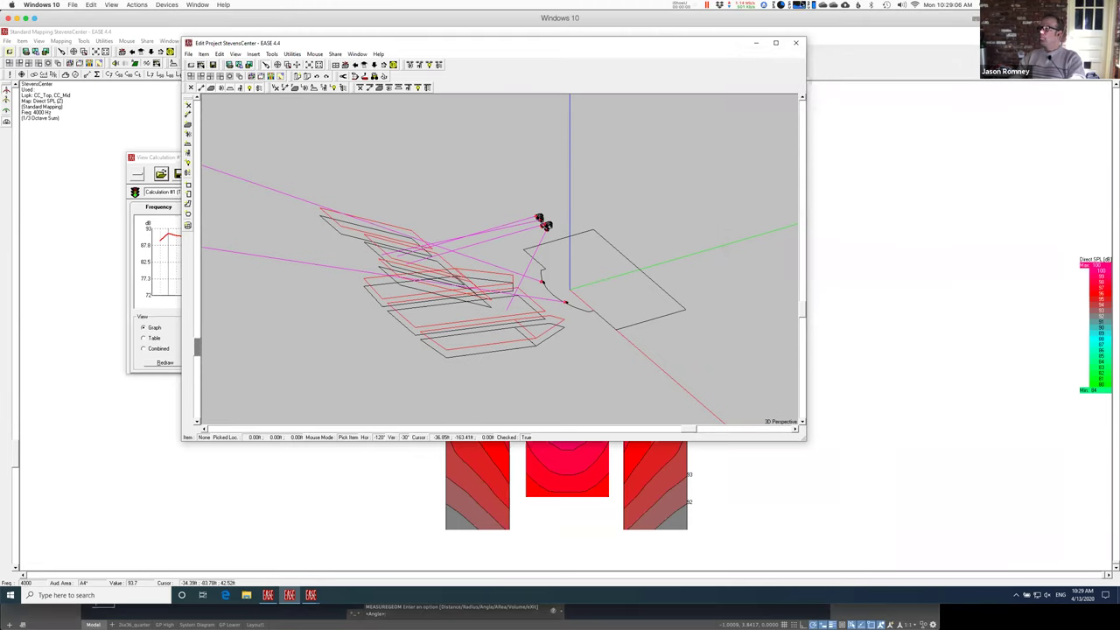
Recheck the Mac's CPU load, temperature and most demanding processes.
left_click(800, 5)
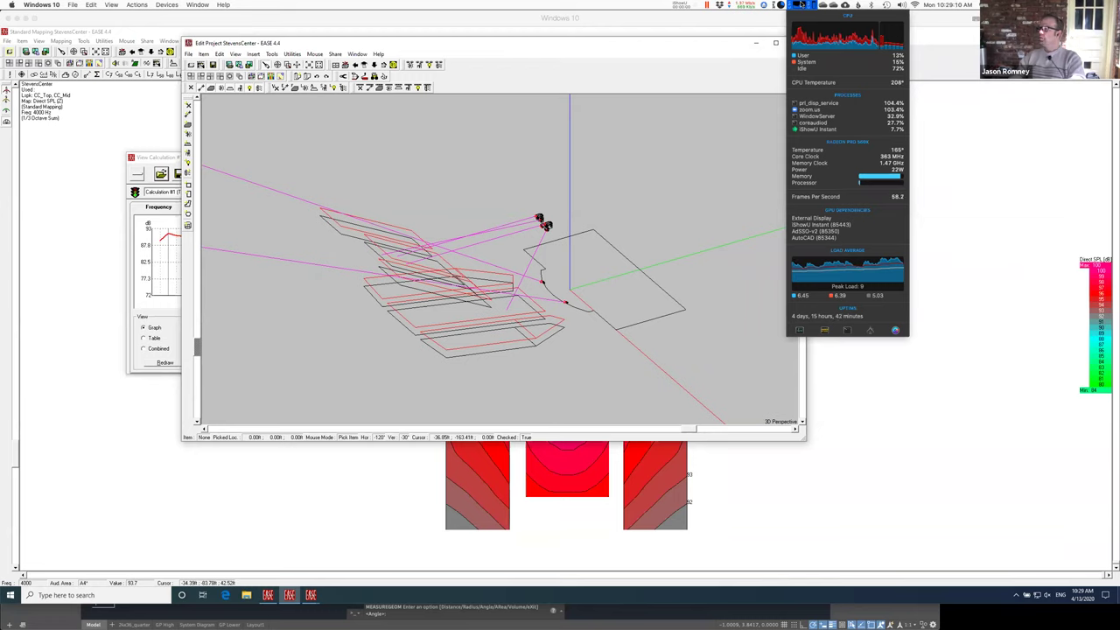
left_click(613, 73)
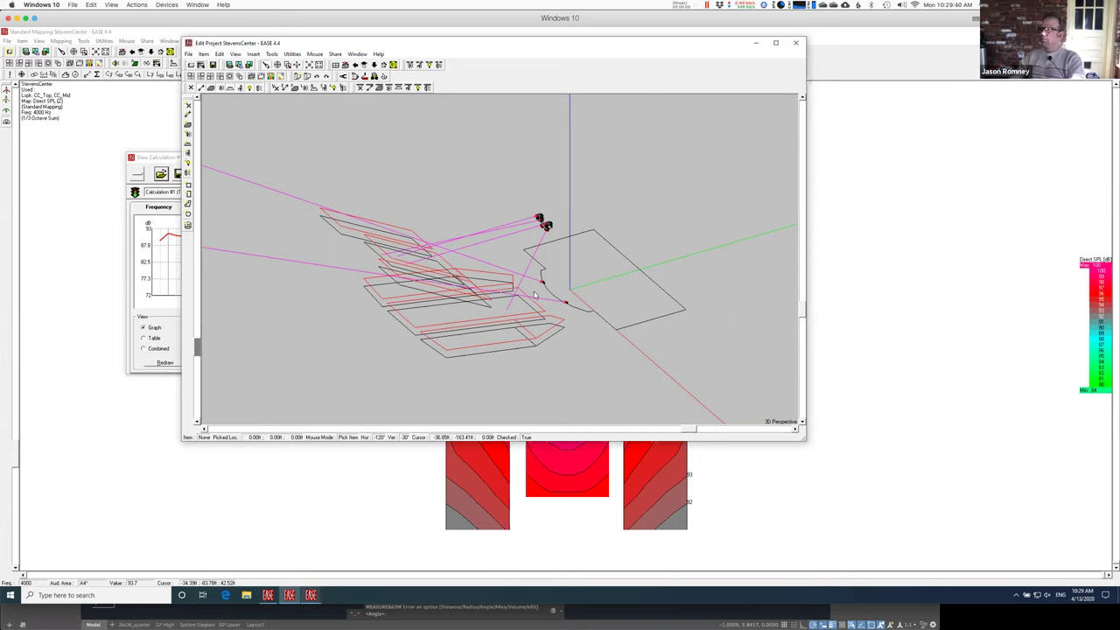
left_click(799, 4)
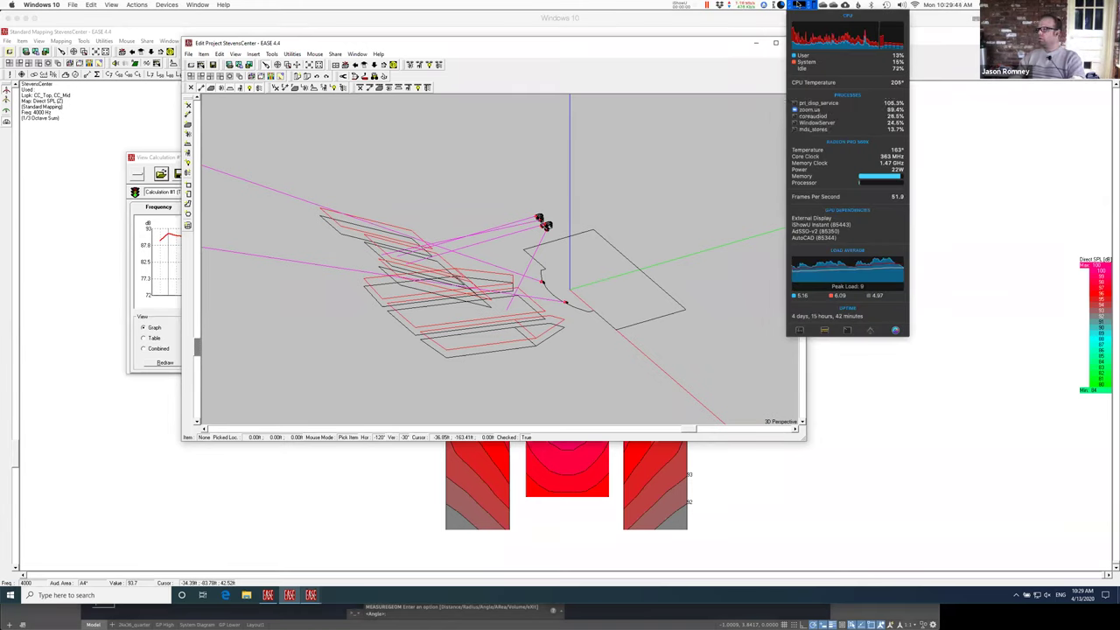
left_click(799, 5)
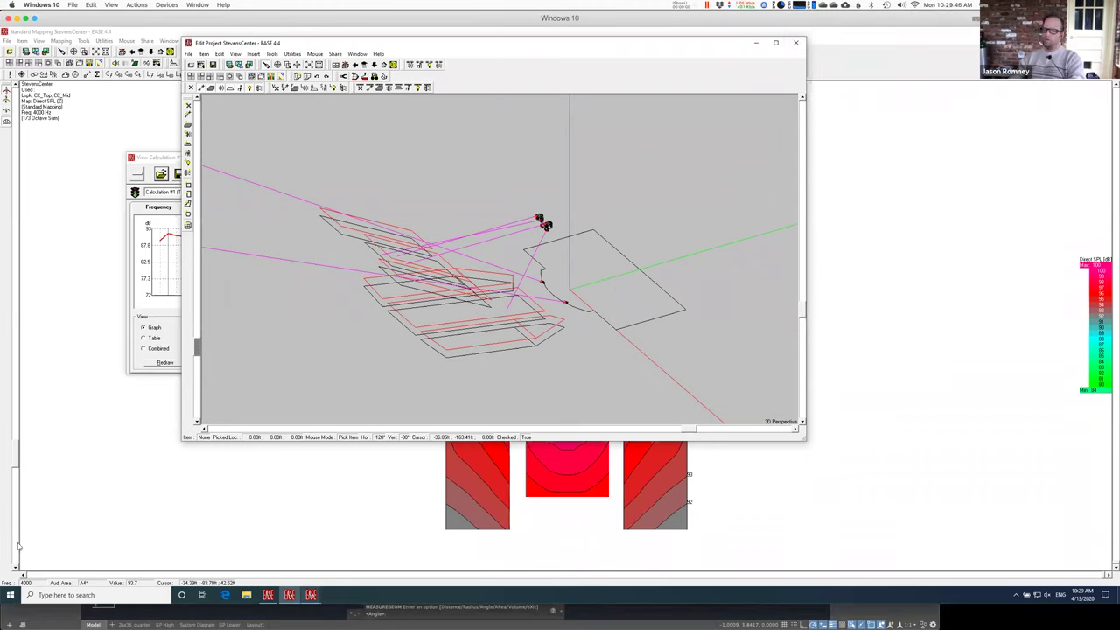
Shut down the Windows 10 virtual machine and quit Parallels Desktop.
left_click(143, 5)
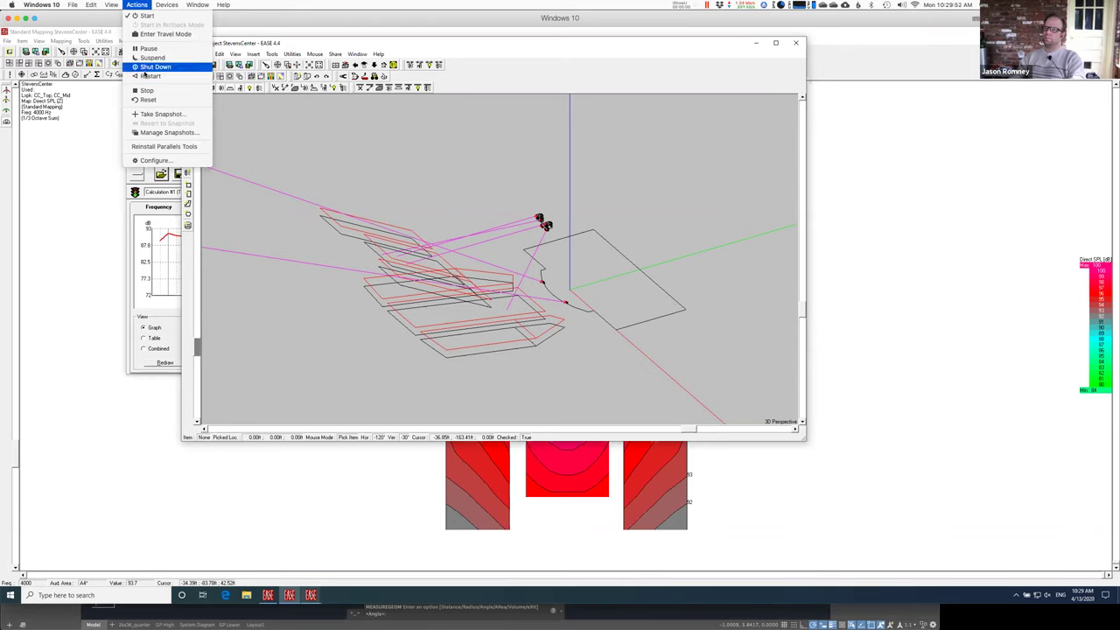
left_click(146, 67)
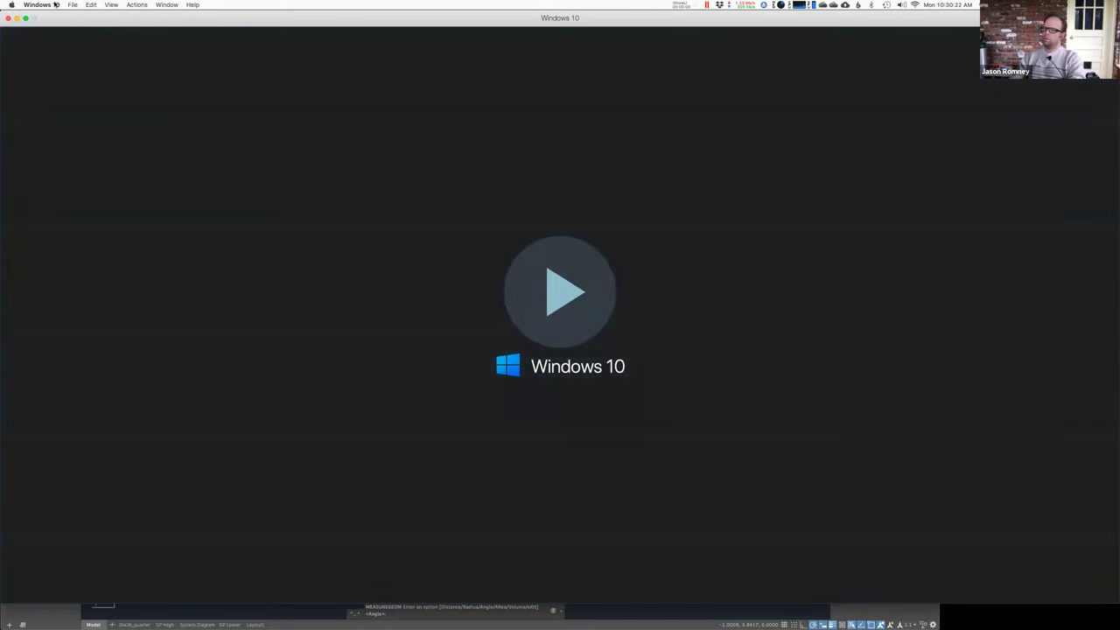
left_click(55, 4)
left_click(48, 70)
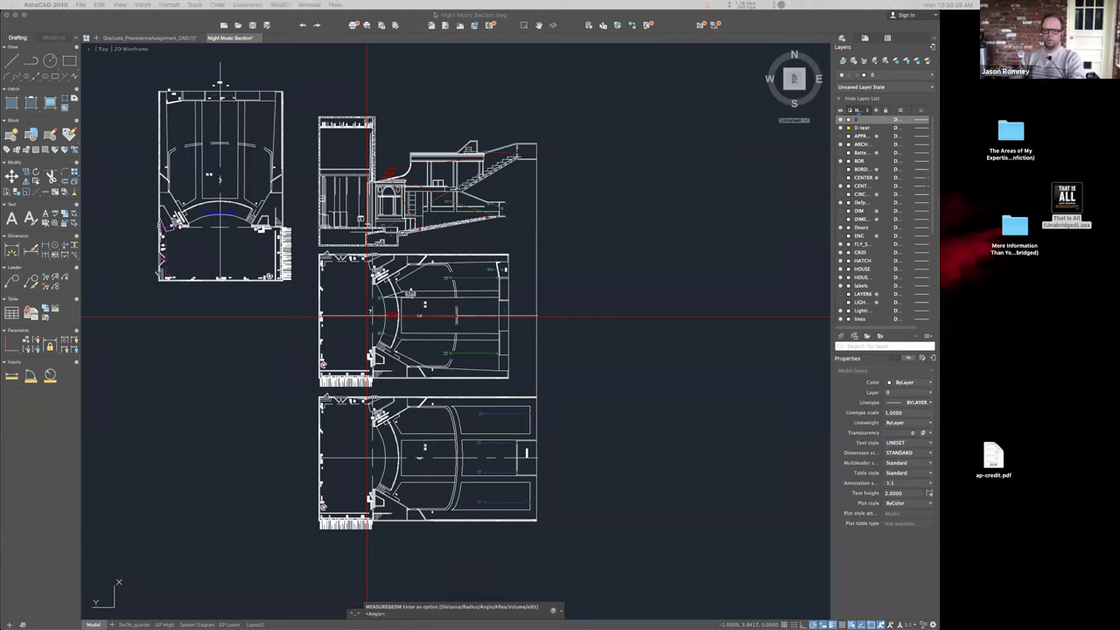
Quit AutoCAD without saving the changes to the open drawings.
key("Escape")
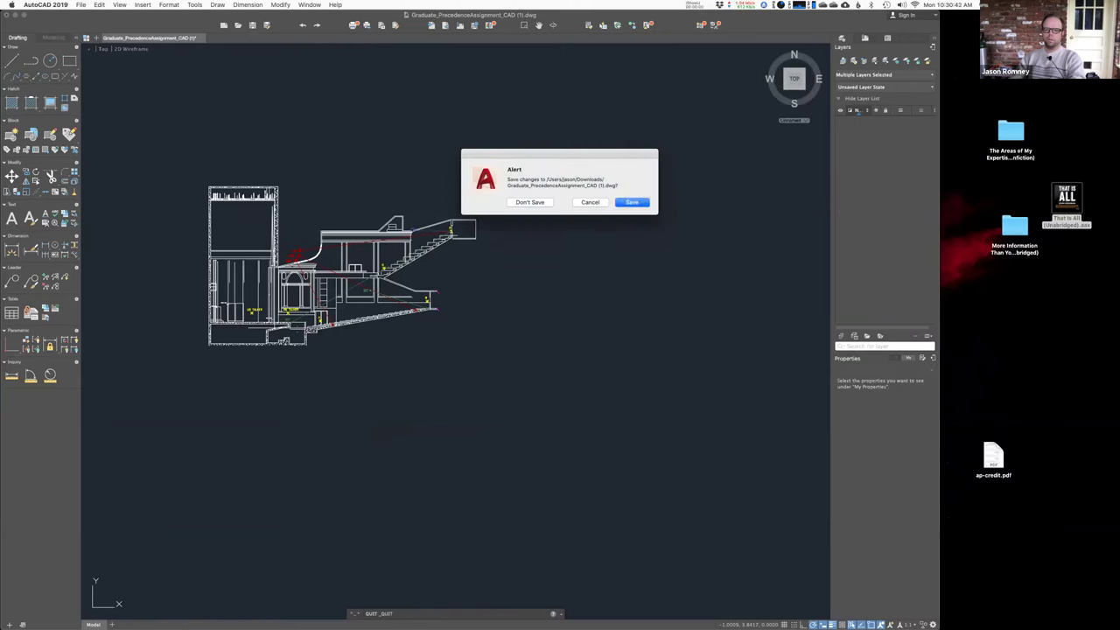
left_click(529, 203)
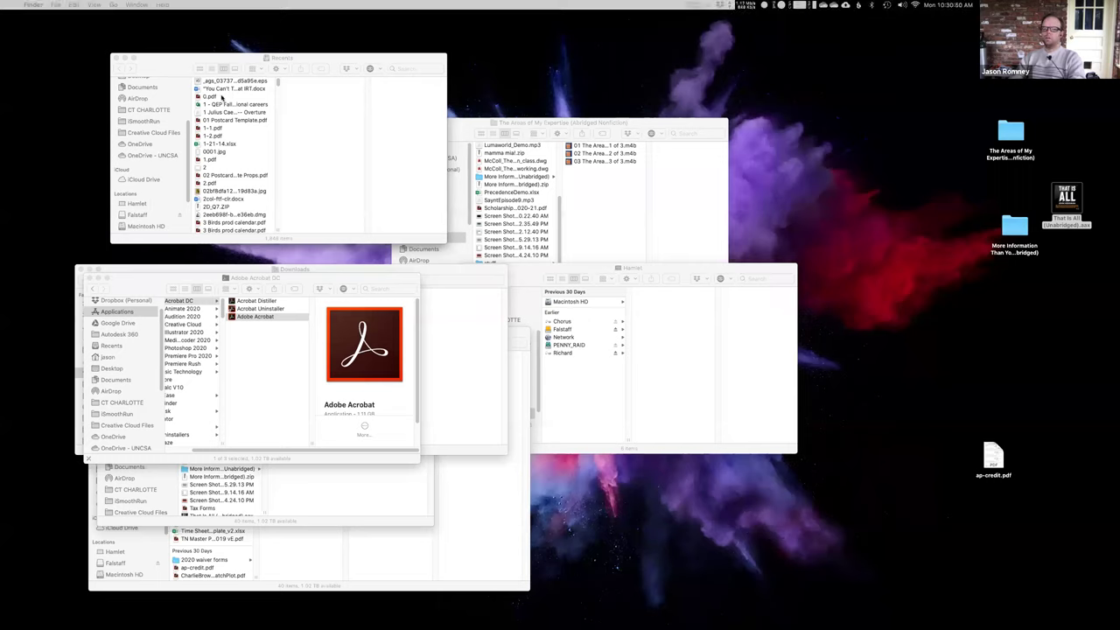
Examine the Mac's CPU and memory usage with Parallels and AutoCAD closed.
left_click(793, 4)
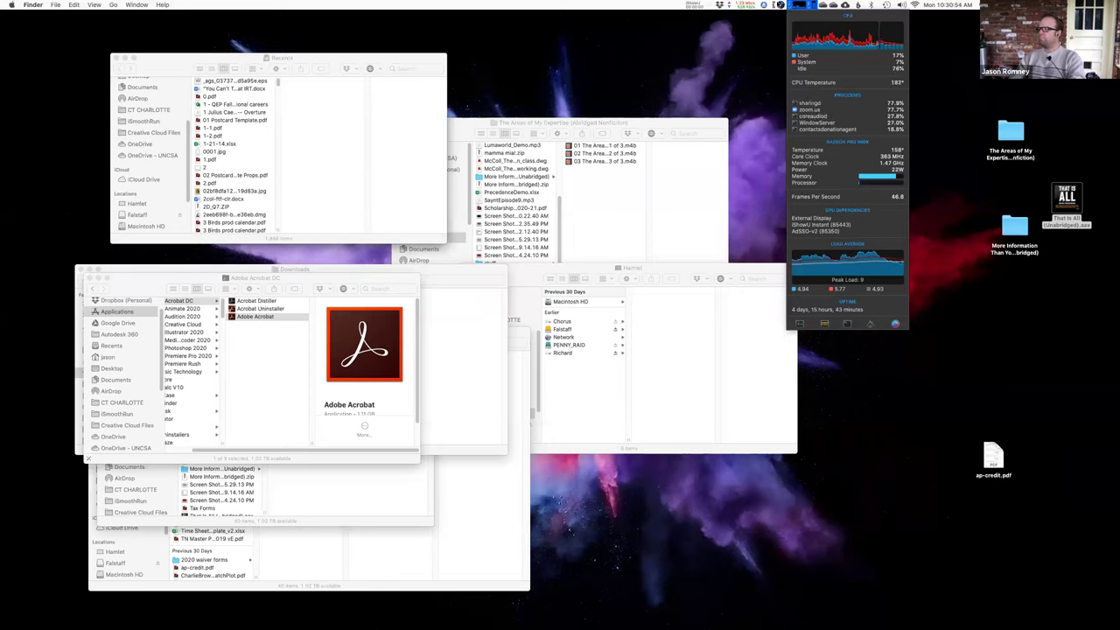
left_click(778, 4)
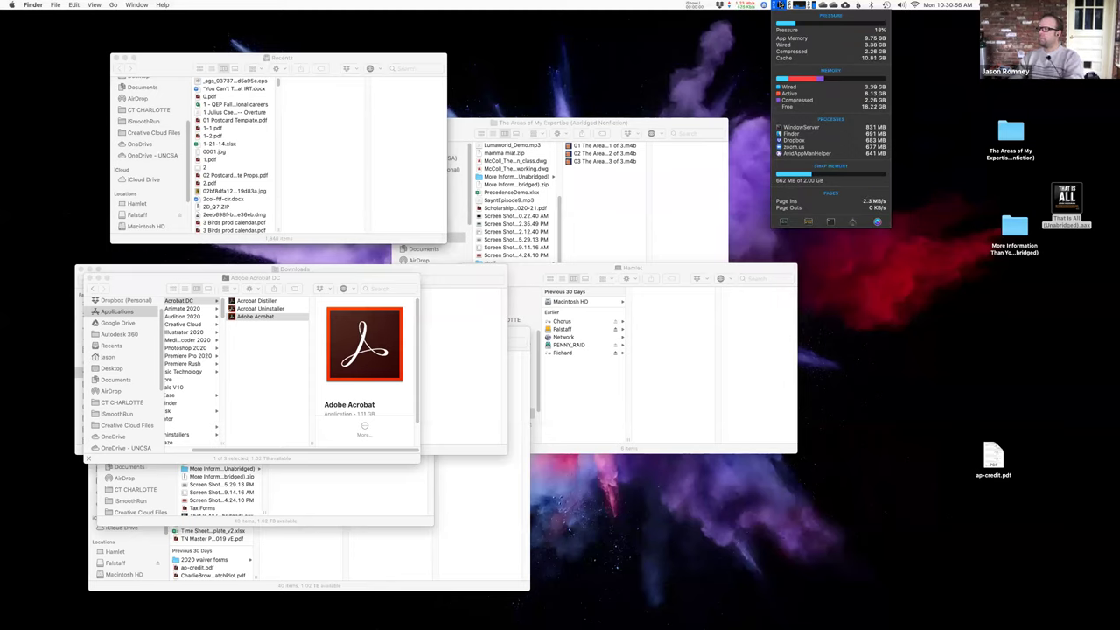
key("Escape")
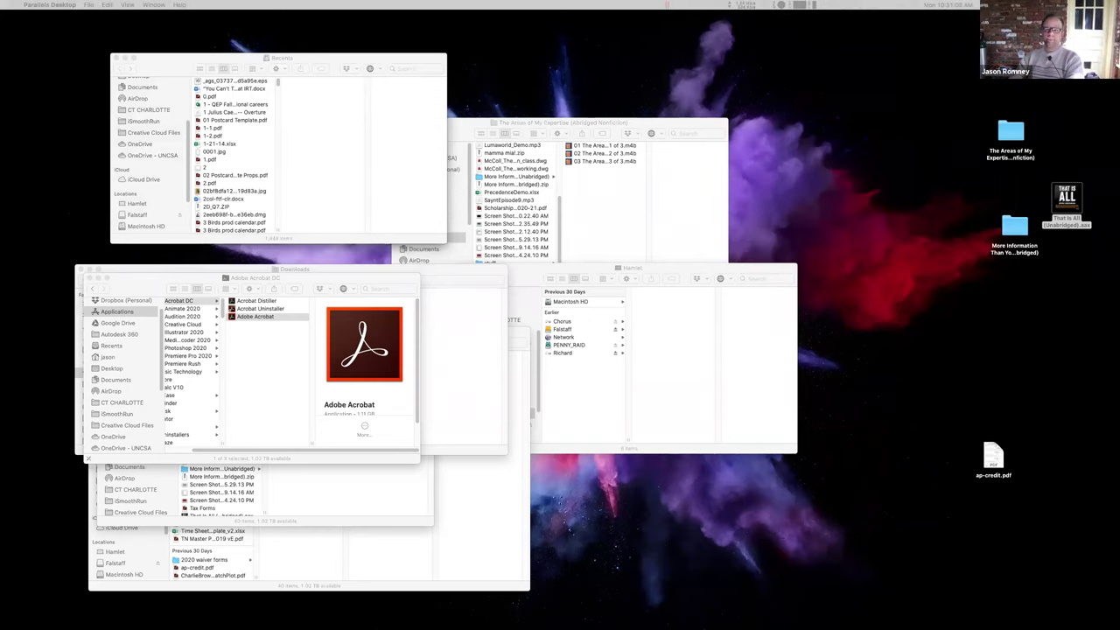
Restart the Windows 10 virtual machine and sign in by entering the account password.
left_click(394, 383)
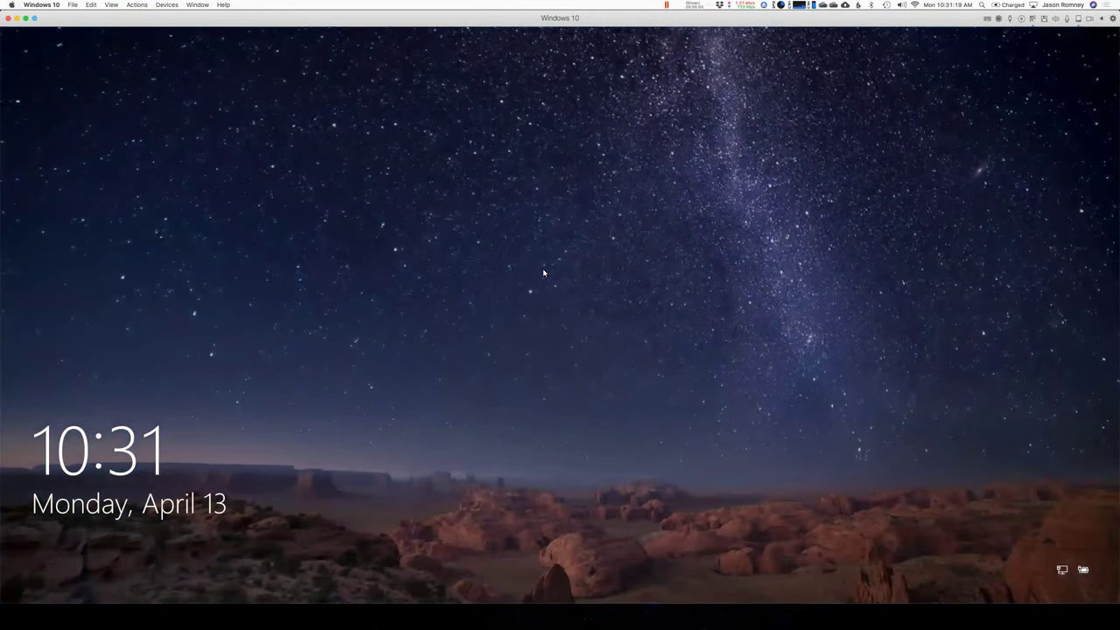
left_click(561, 328)
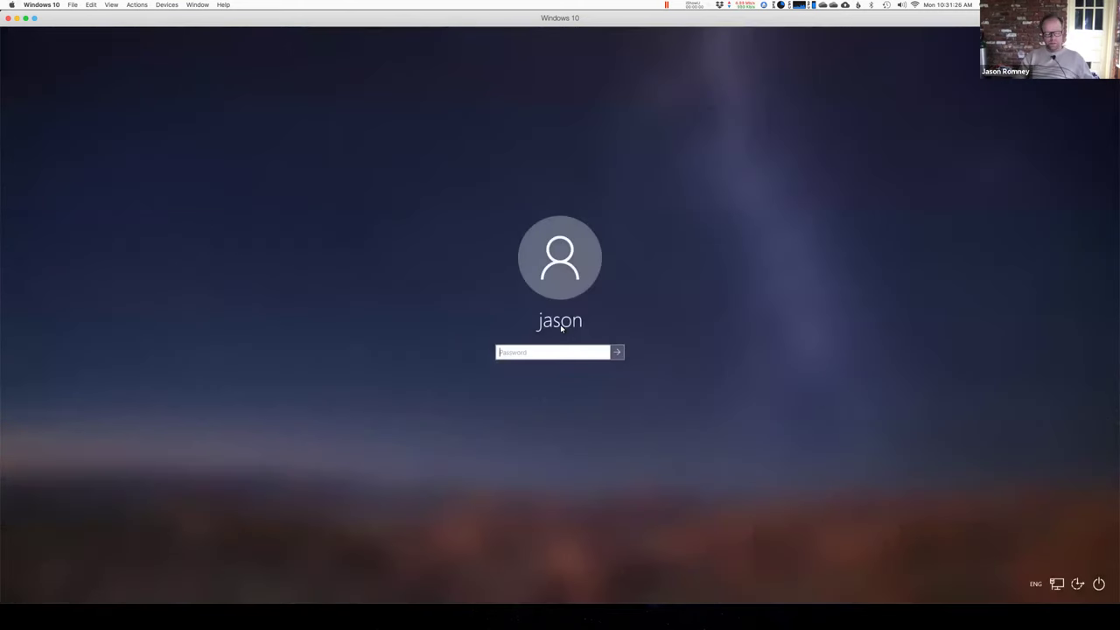
type("••••••••")
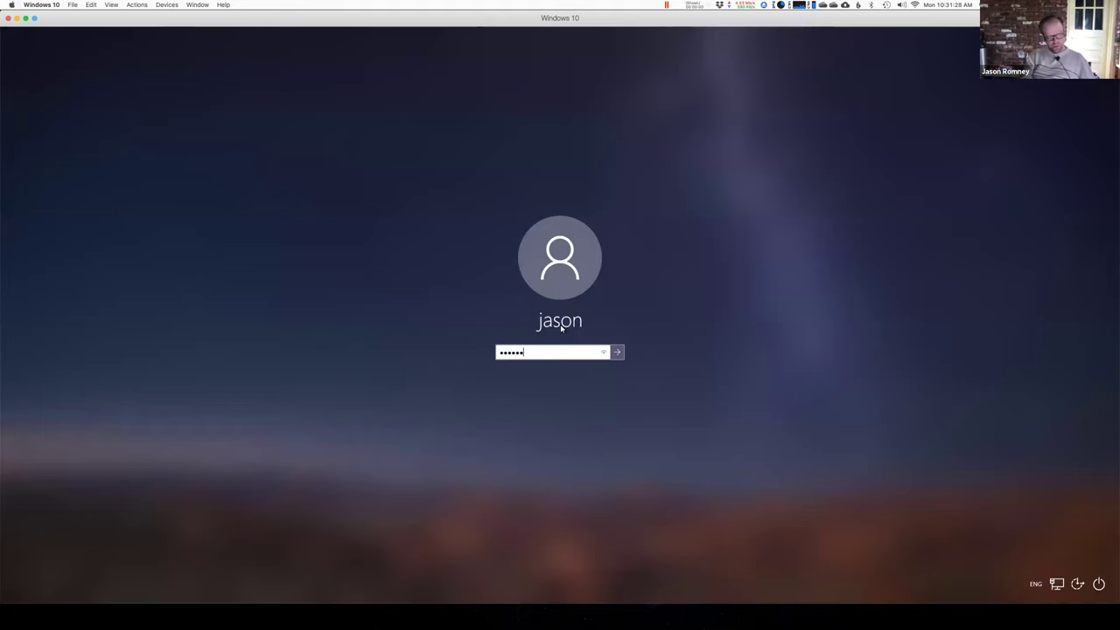
type("••••••")
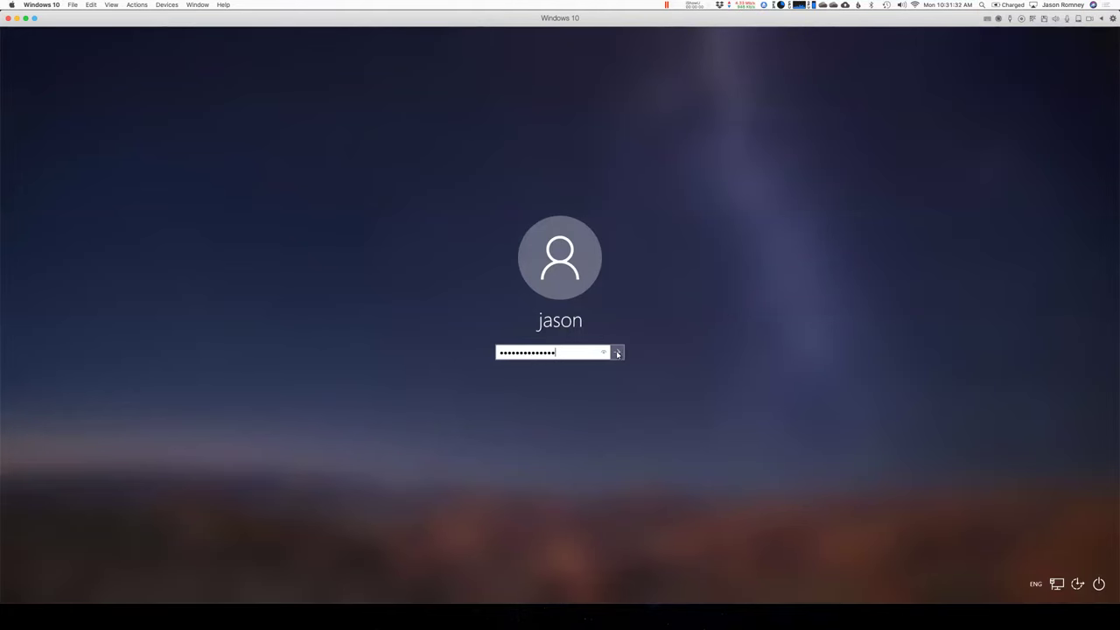
left_click(618, 353)
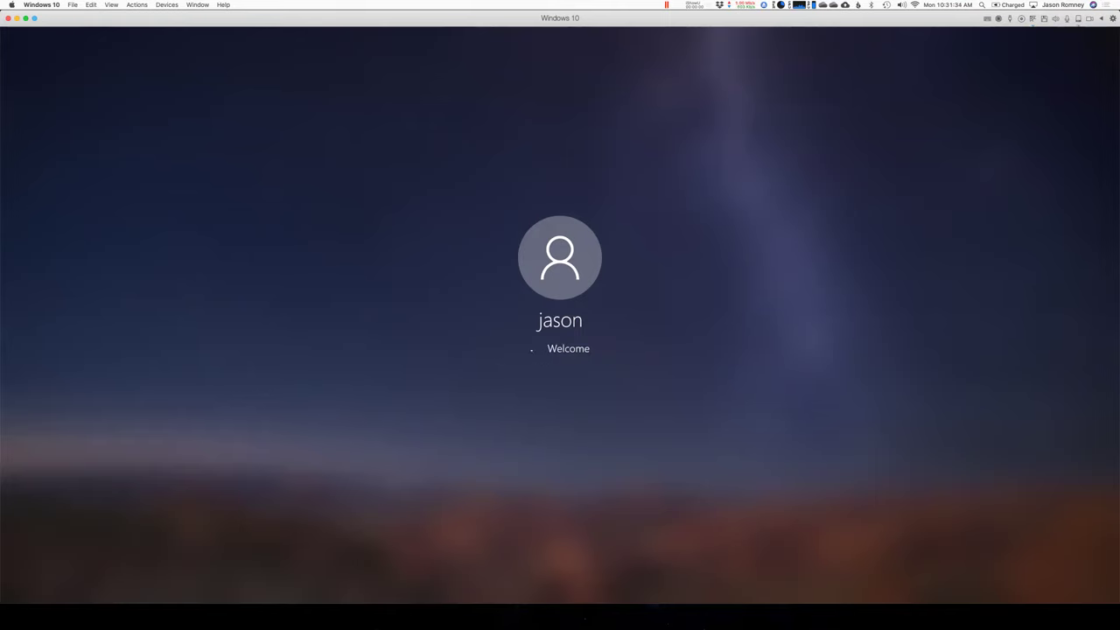
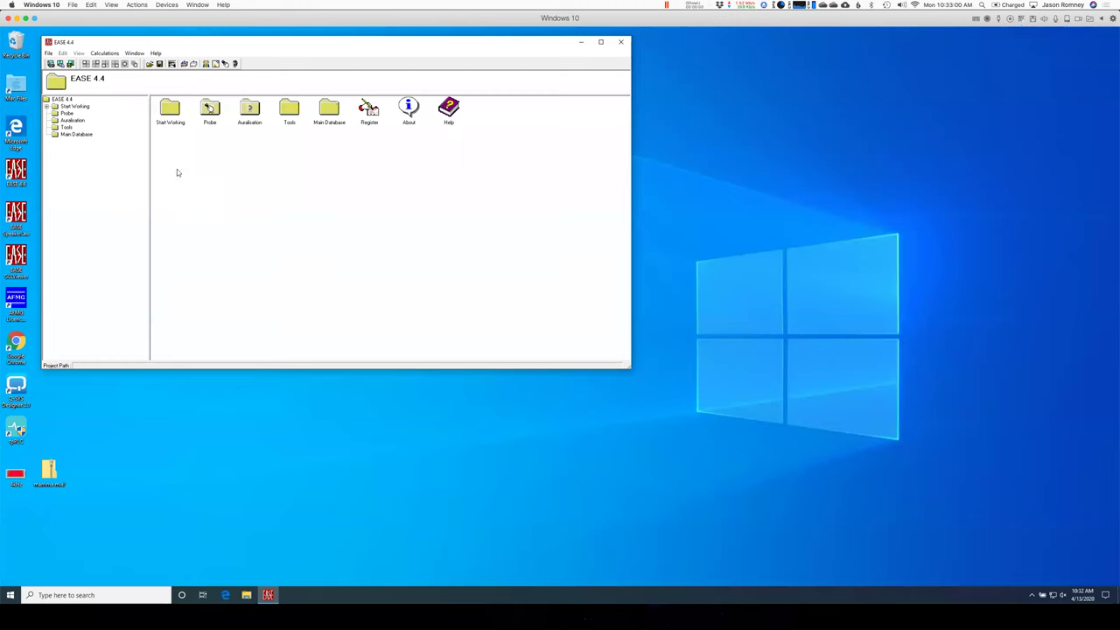
Reopen the recent StevensClassDemo project in EASE and open its room model for editing.
left_click(48, 53)
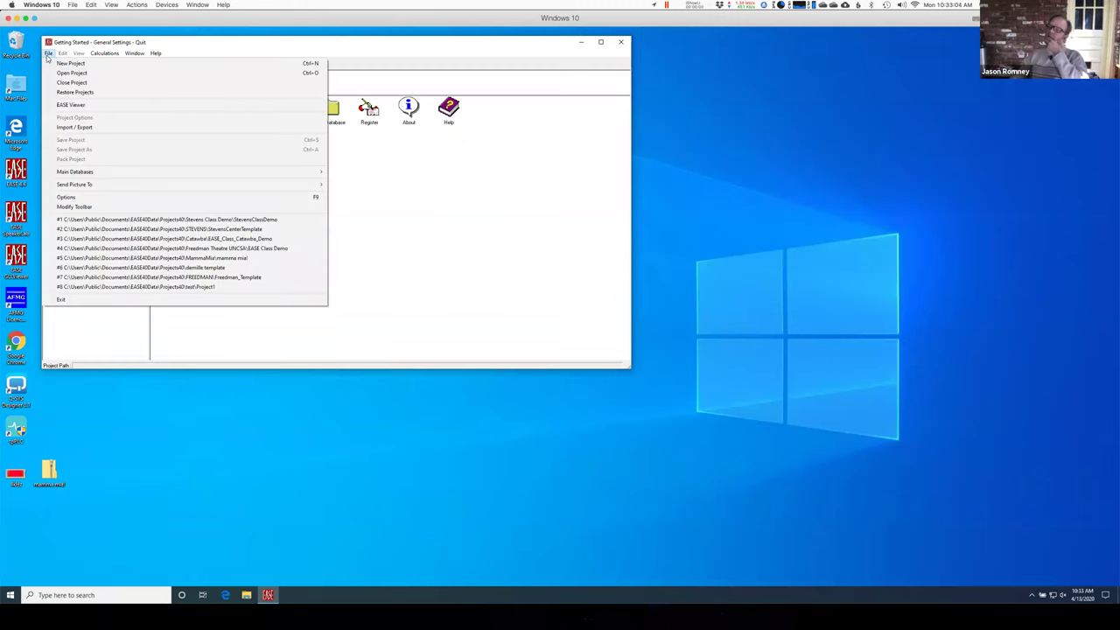
left_click(90, 218)
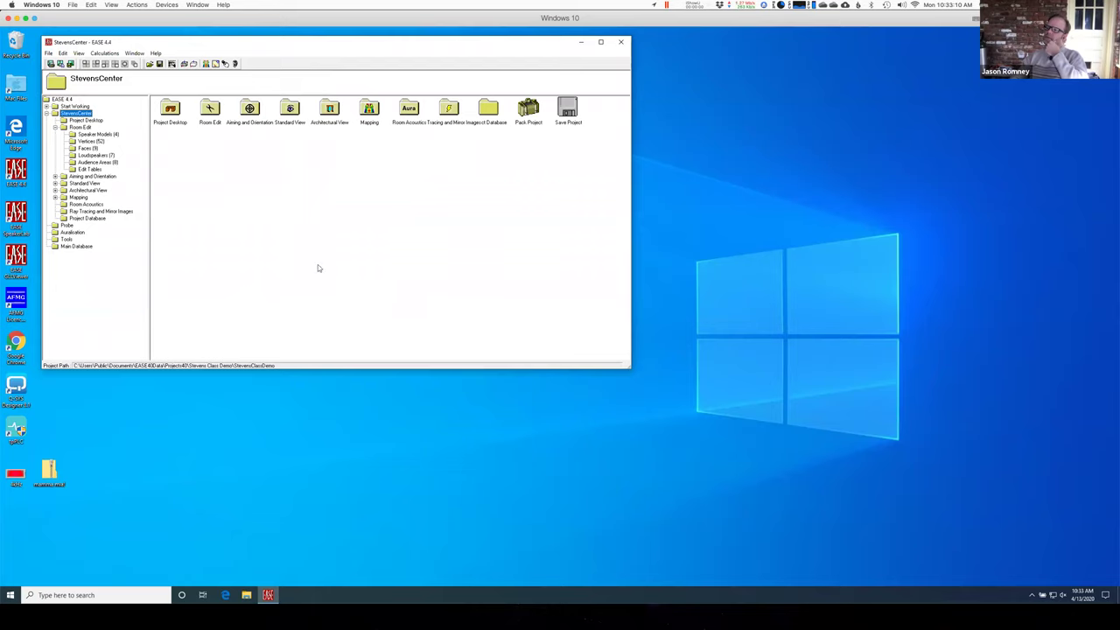
left_click(80, 128)
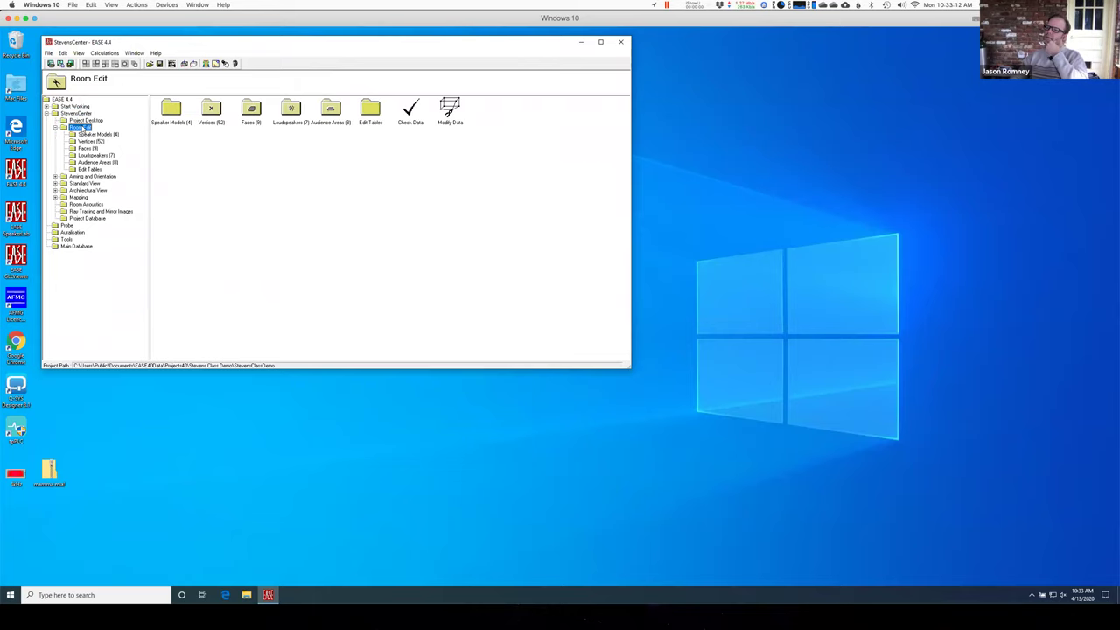
left_click(106, 53)
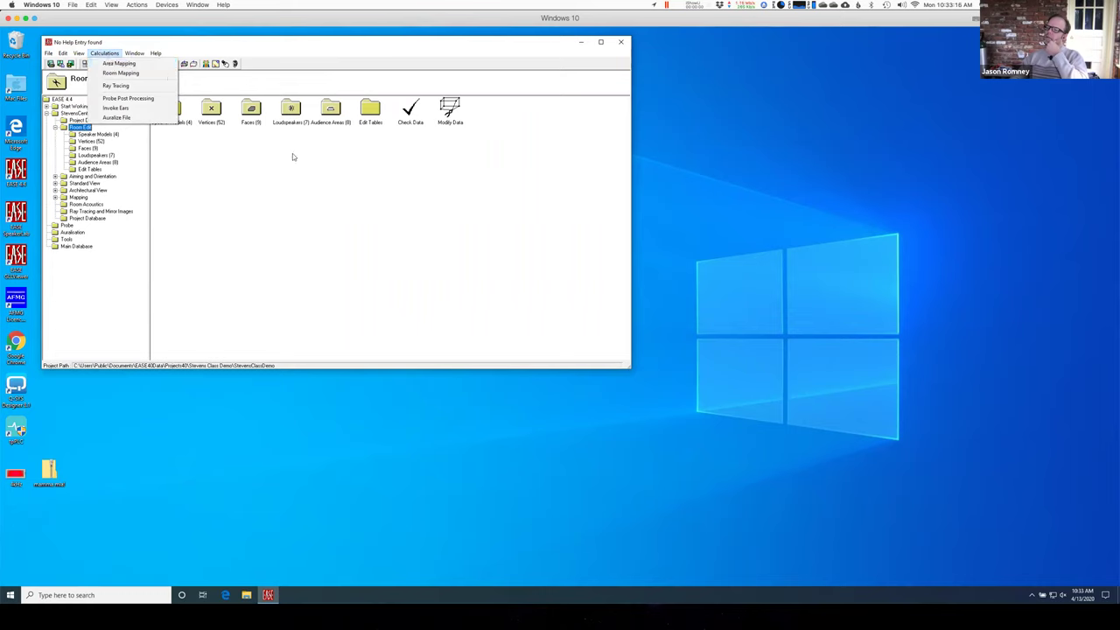
left_click(301, 206)
double_click(448, 106)
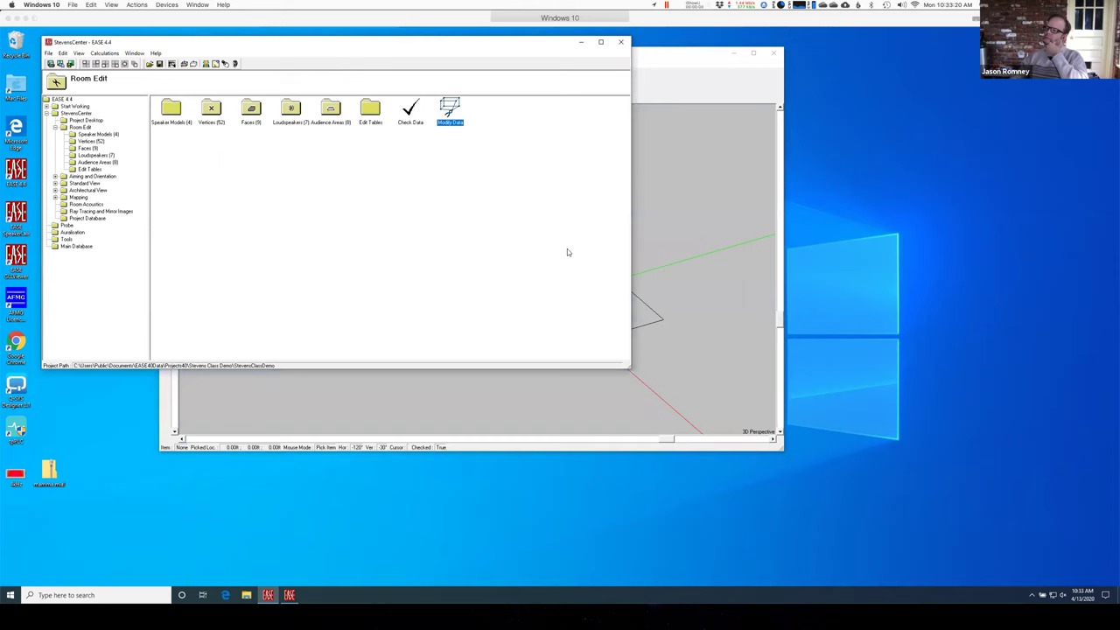
left_click(671, 74)
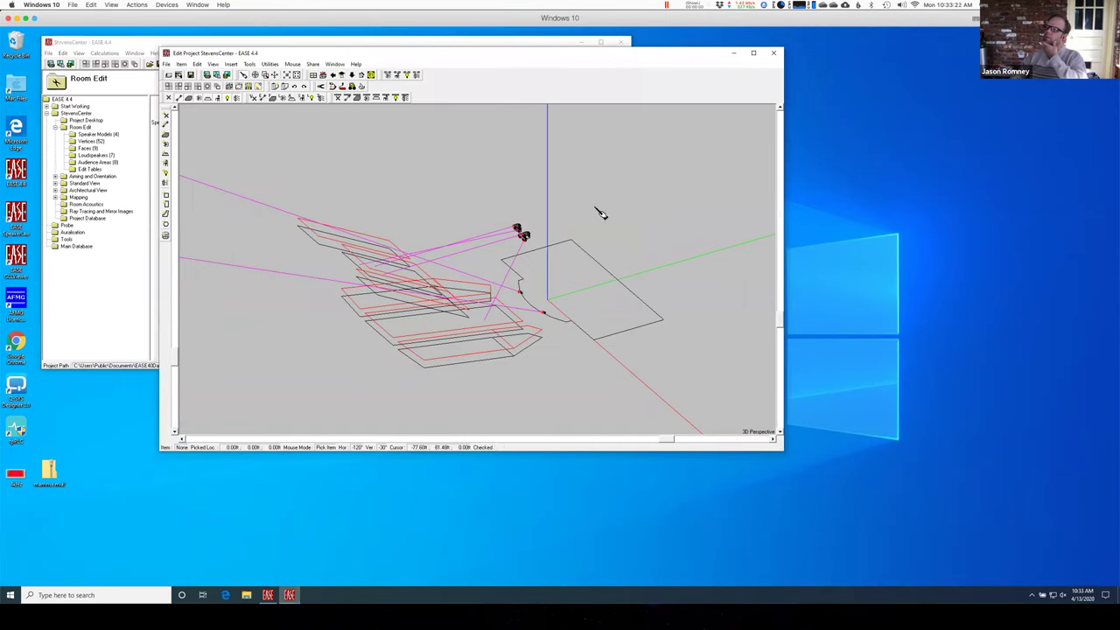
Lower the CC_Mid loudspeaker's level by 2 dB in its properties and apply the change.
left_click(522, 234)
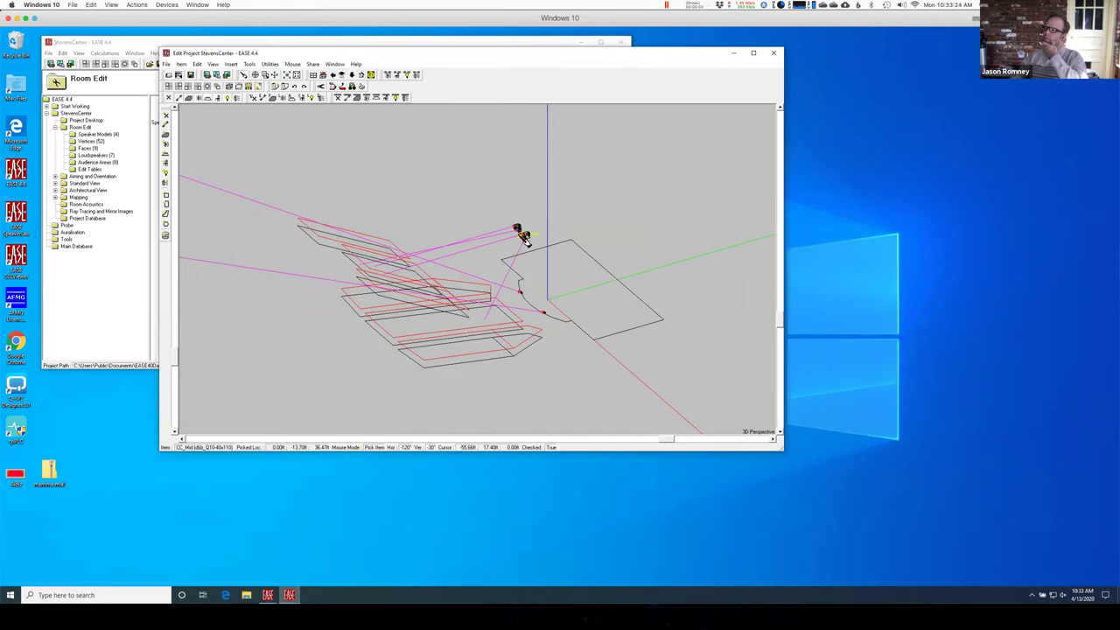
right_click(520, 232)
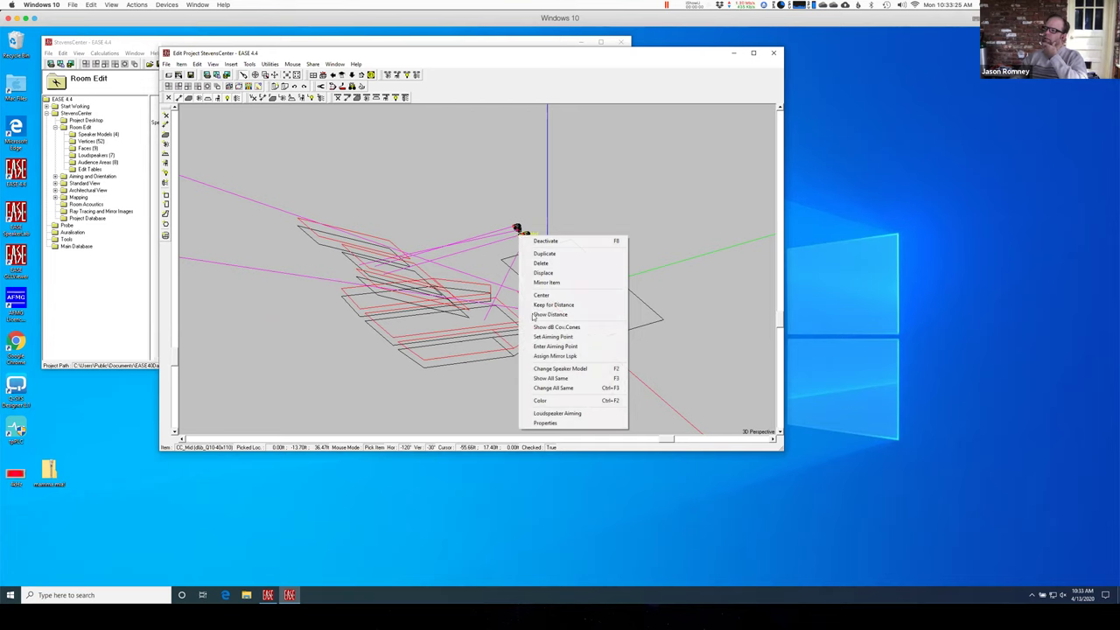
left_click(545, 422)
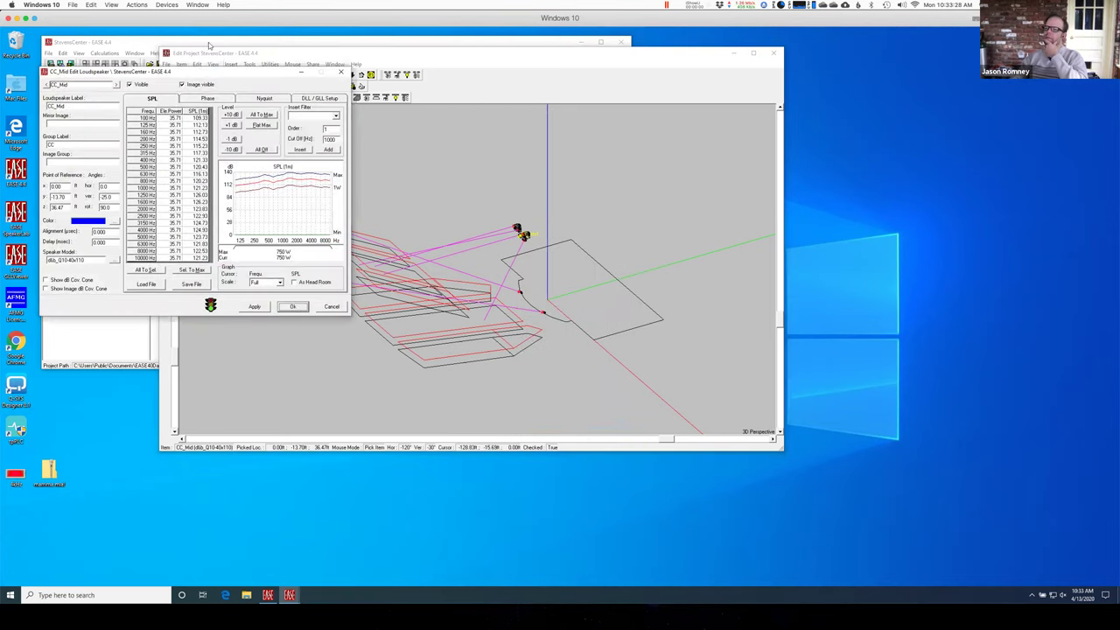
left_click_drag(224, 77, 482, 132)
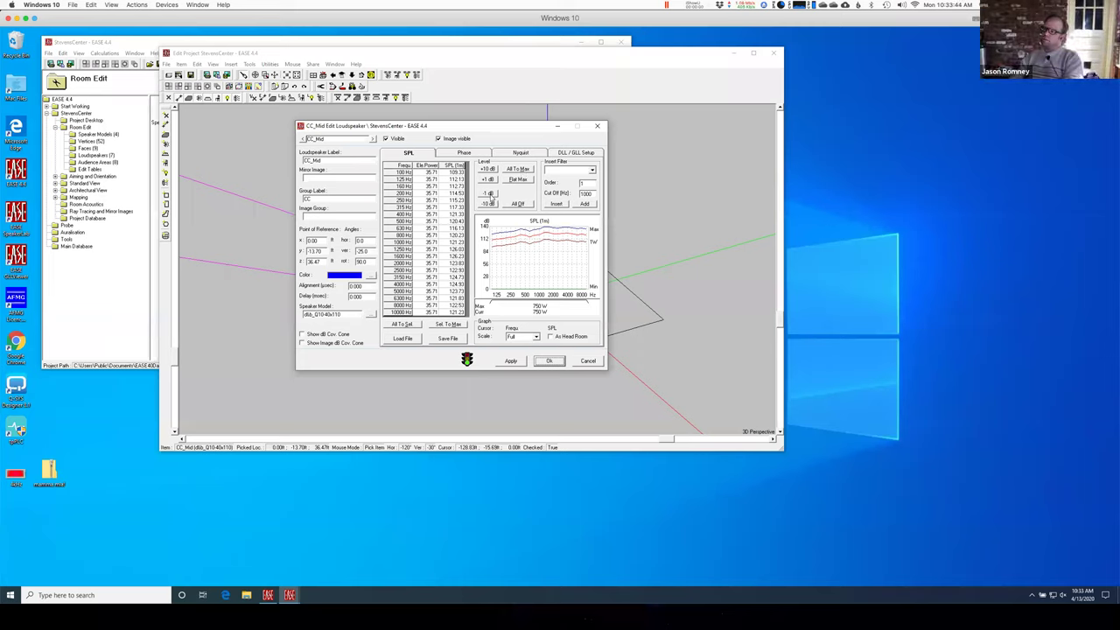
left_click(490, 195)
left_click(491, 195)
left_click(521, 283)
left_click(511, 361)
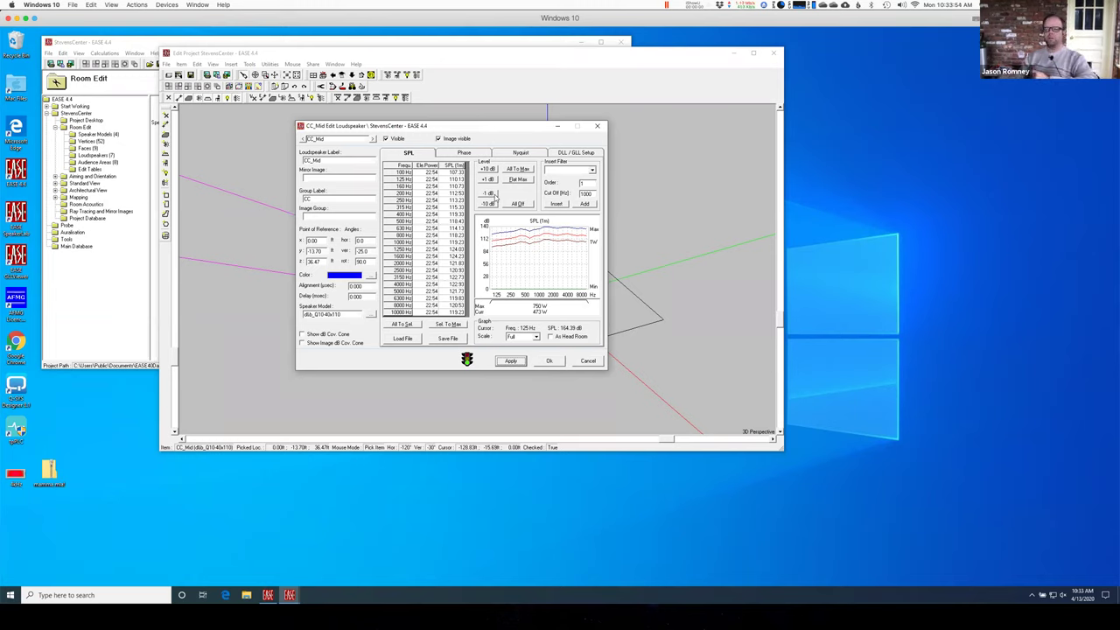
left_click(510, 361)
left_click(548, 360)
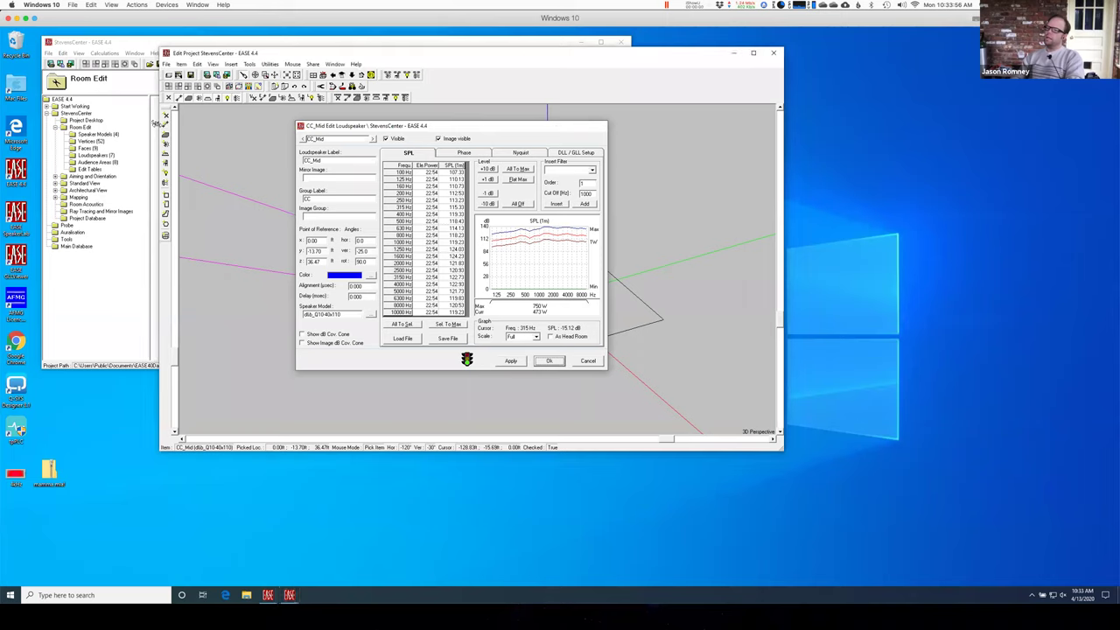
Open the area mapping for the StevensCenter project and bring its window to the front.
left_click(148, 46)
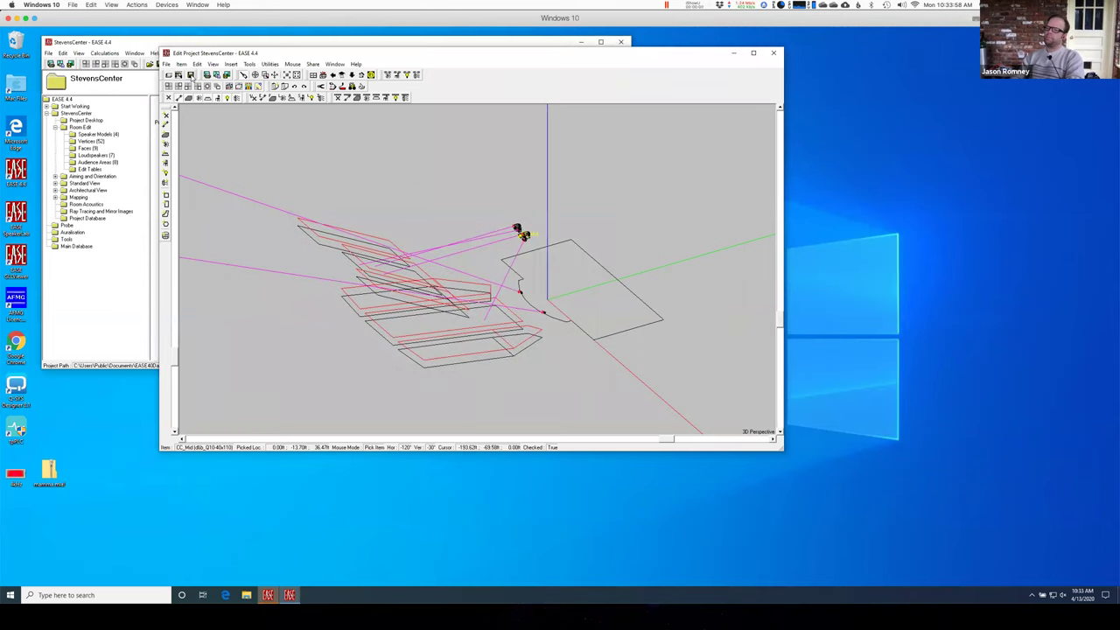
left_click(147, 45)
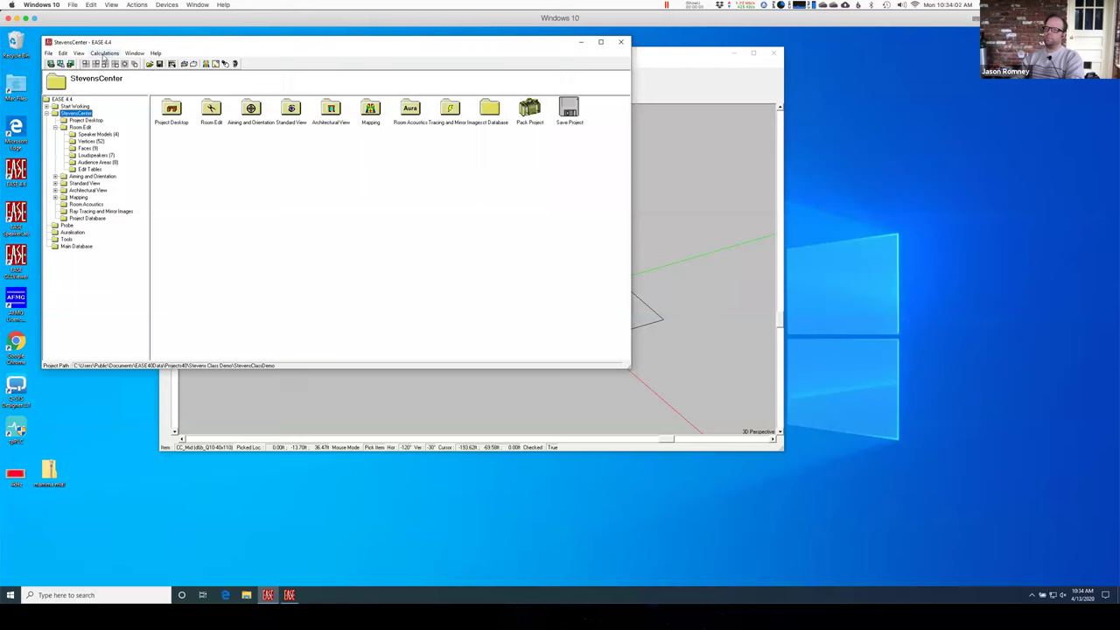
left_click(103, 54)
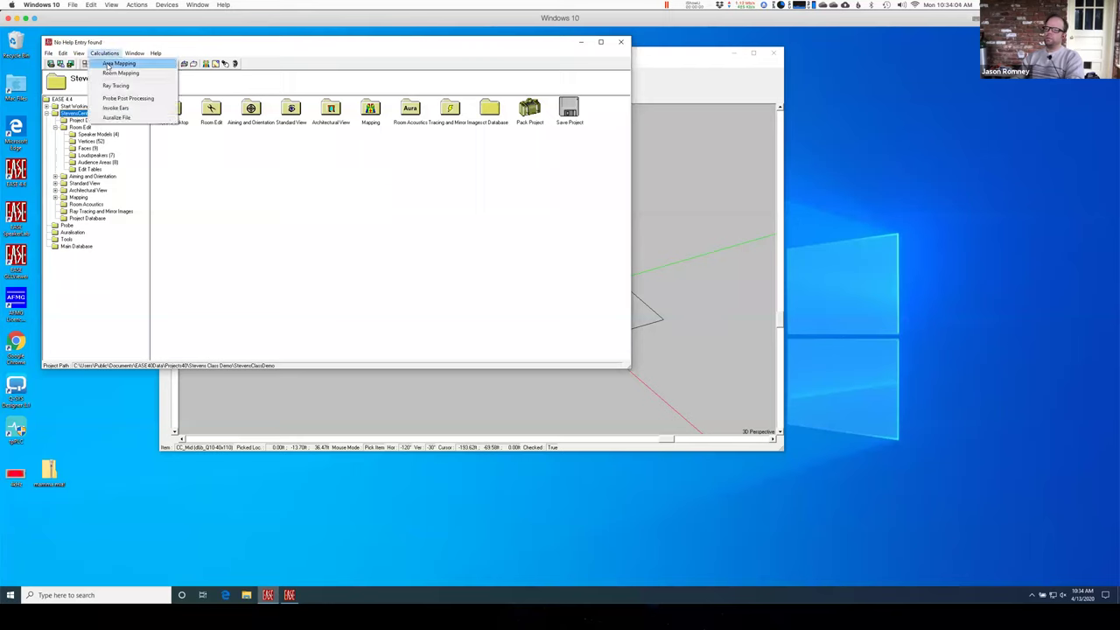
left_click(109, 64)
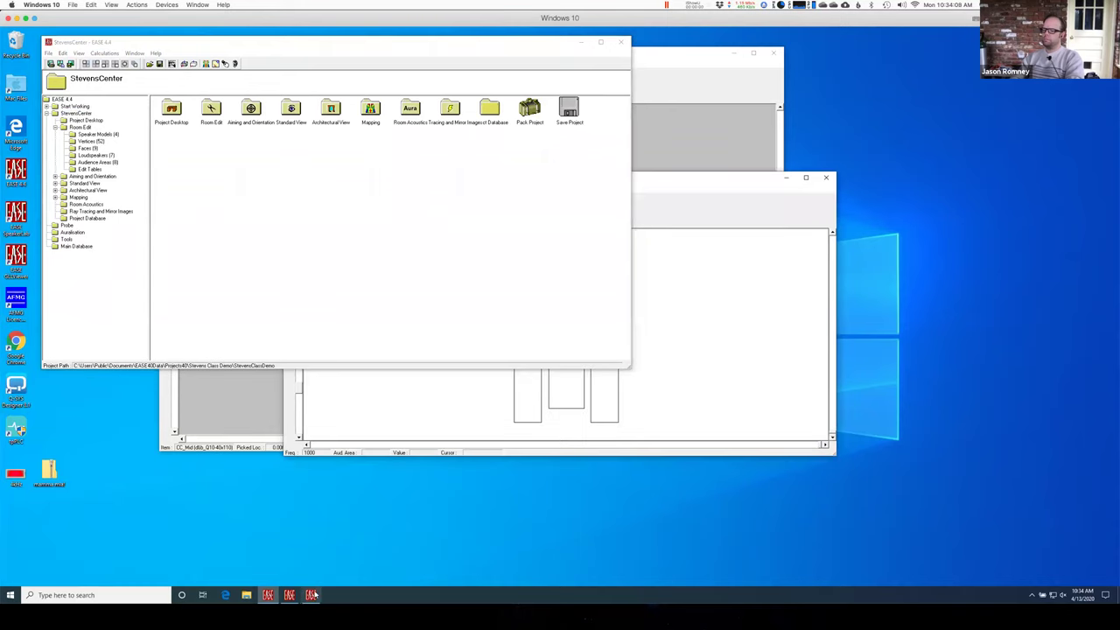
left_click(310, 595)
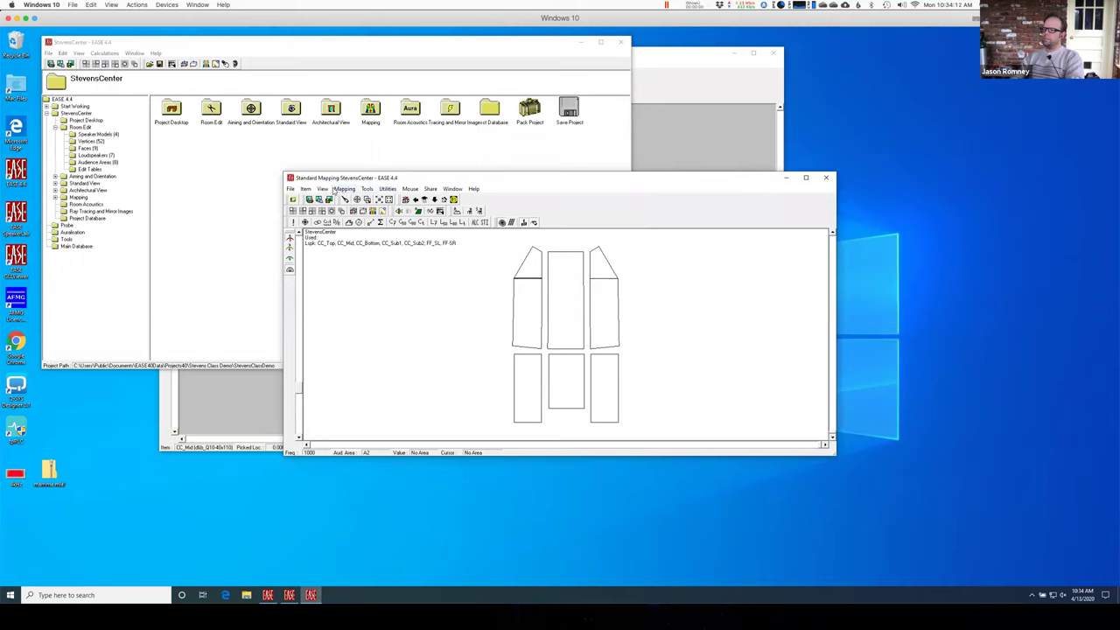
Calculate the direct SPL mapping at 4000 Hz with only the CC_Mid and CC_Top loudspeakers in use.
left_click(371, 224)
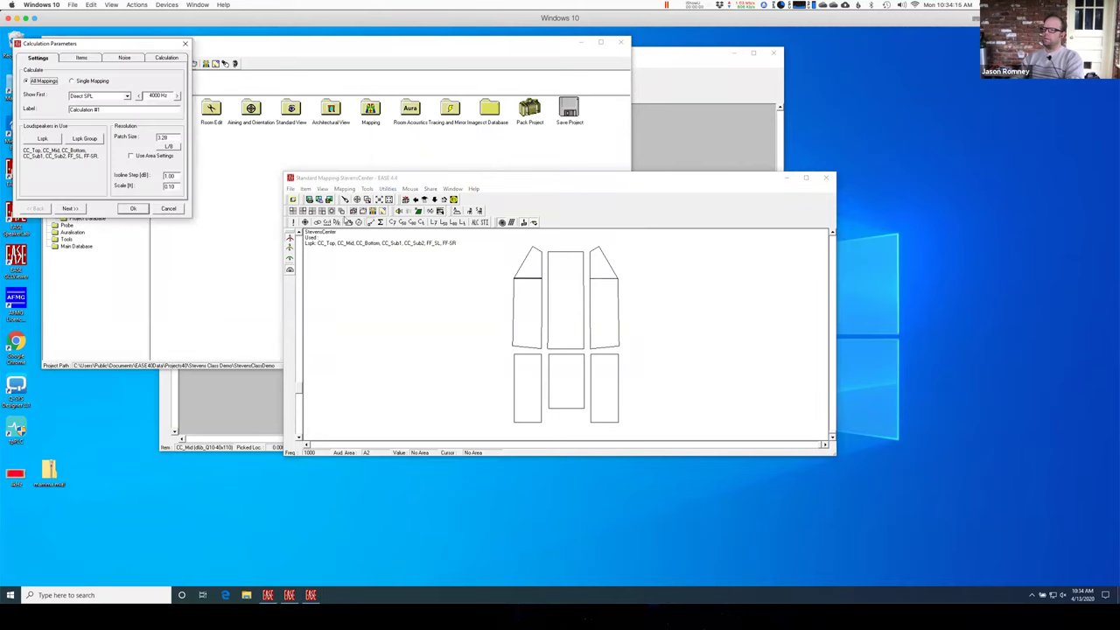
left_click(42, 138)
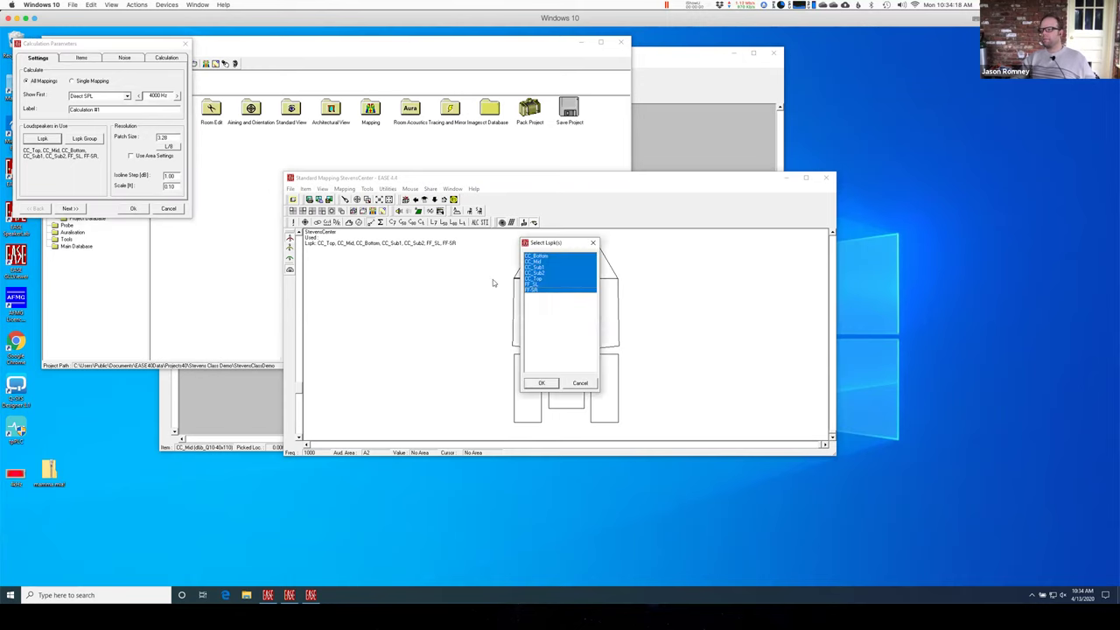
left_click(535, 261)
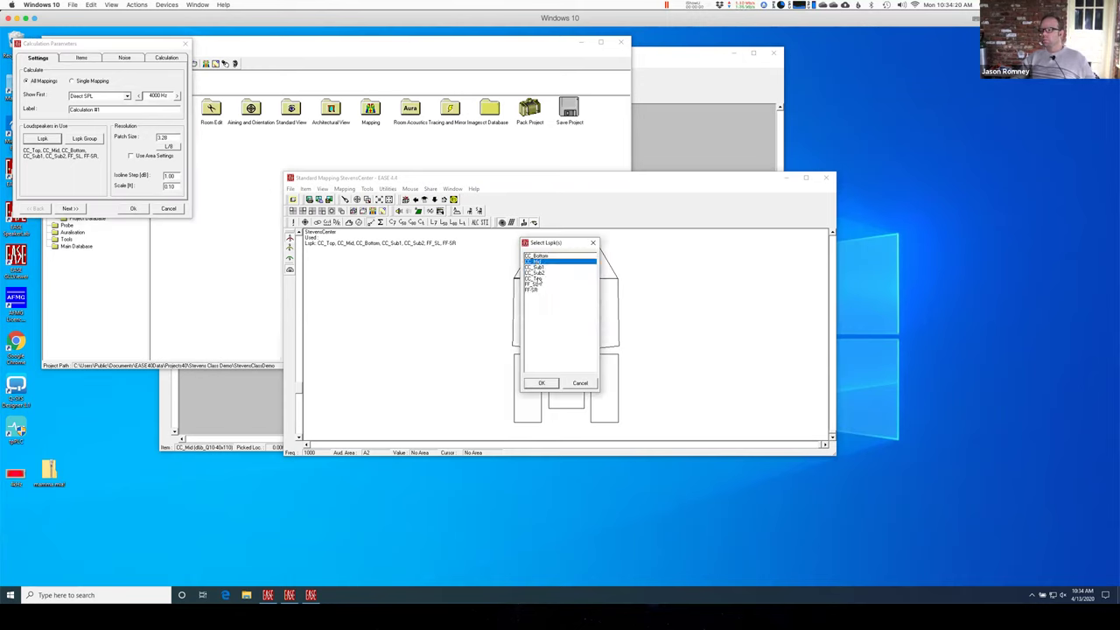
left_click(535, 278, "ctrl")
left_click(541, 384)
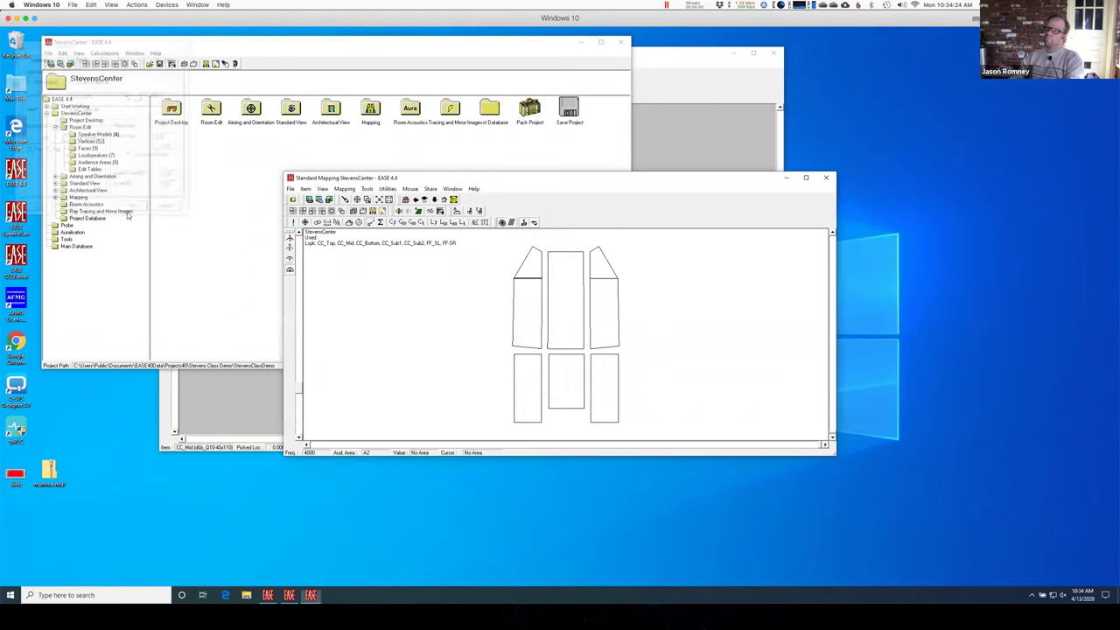
left_click(131, 210)
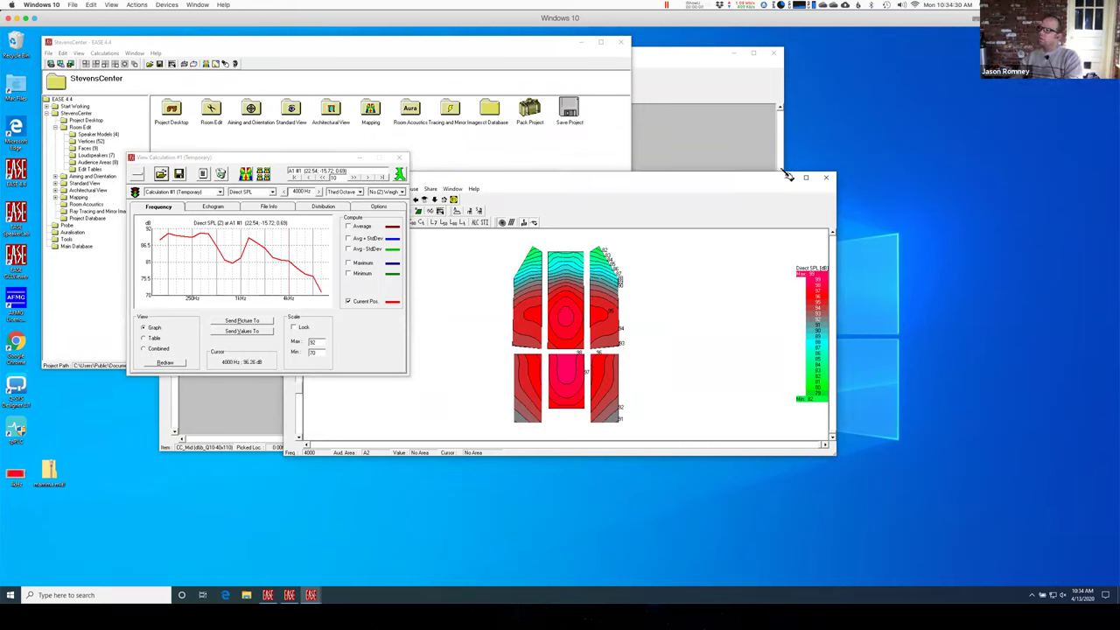
Examine the CC_Top and CC_Mid coverage map at full-screen size and restore the window.
left_click_drag(788, 175, 818, 139)
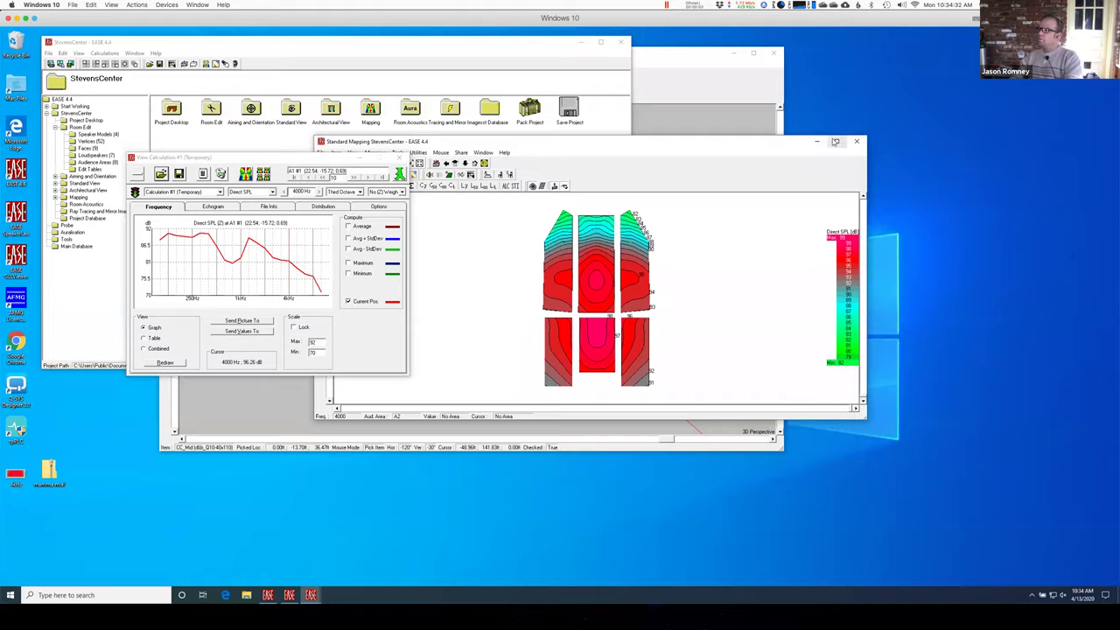
left_click(836, 141)
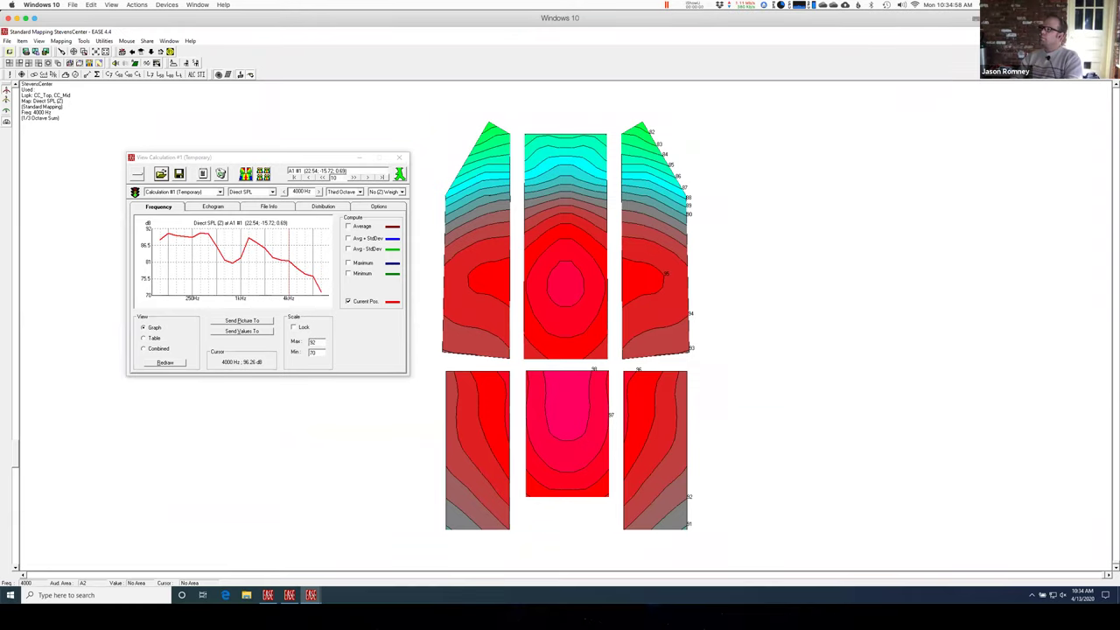
key("super+Down")
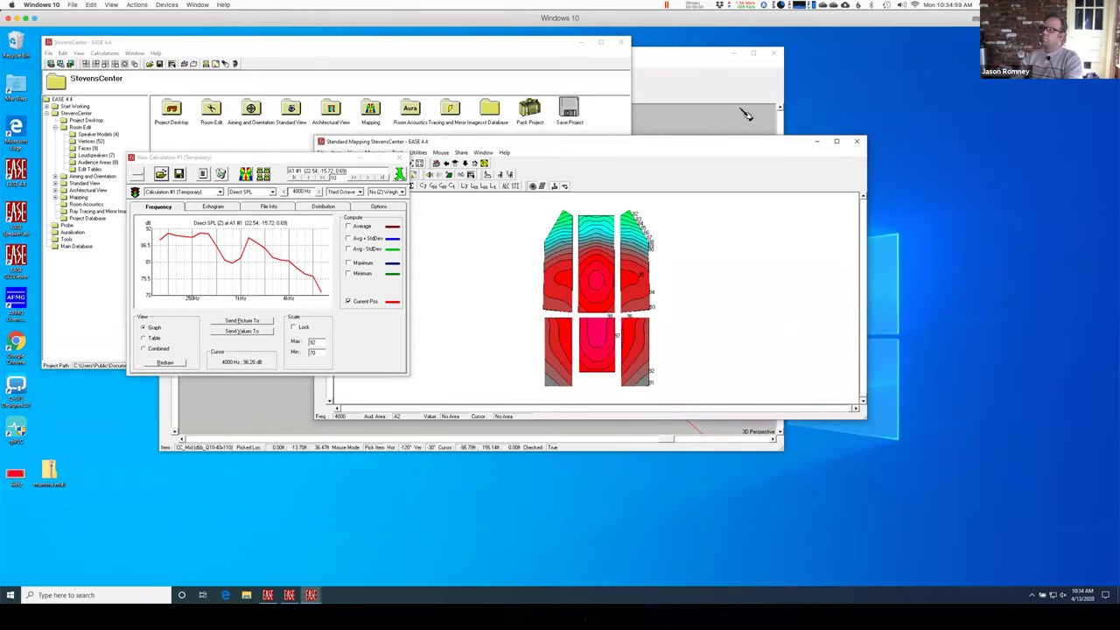
Raise the CC_Mid loudspeaker's level by 1 dB in its properties, apply the change and return to the main project window.
left_click(695, 90)
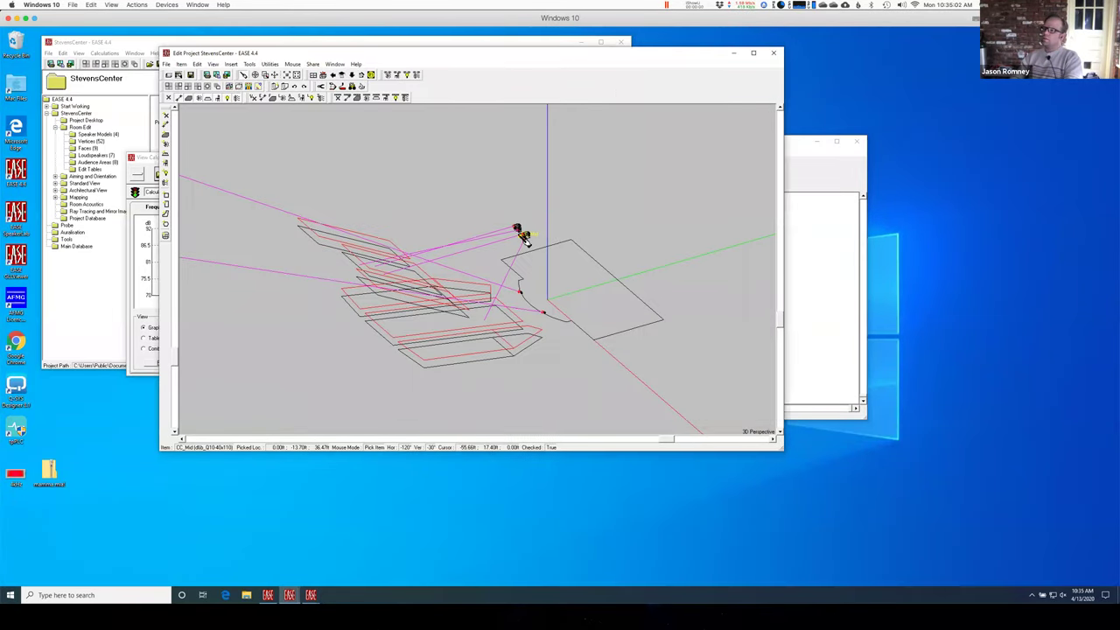
right_click(525, 241)
left_click(542, 422)
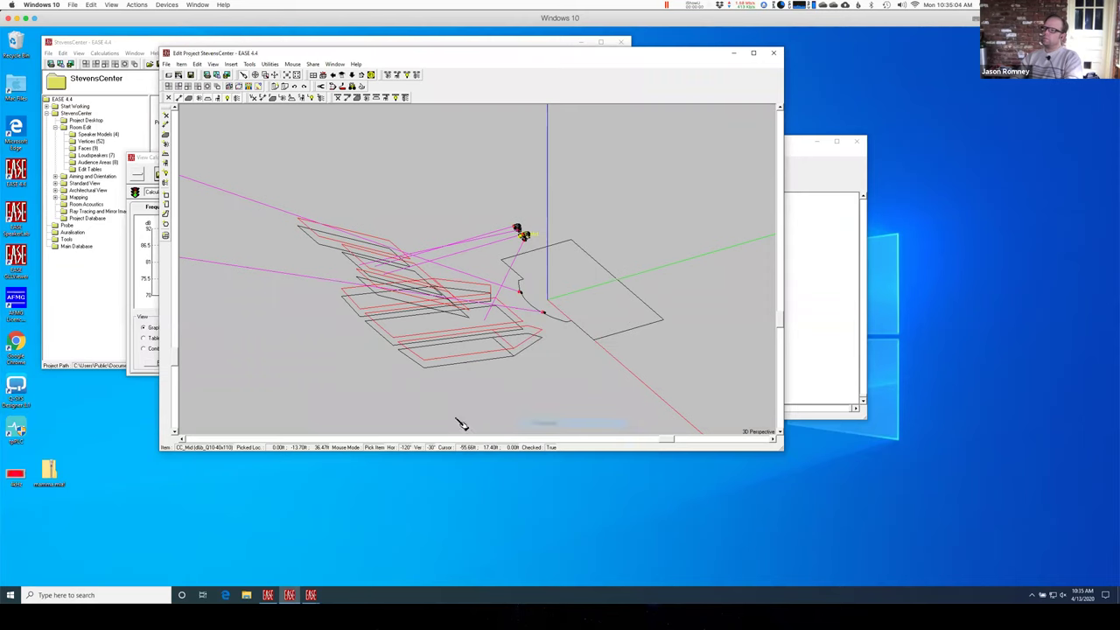
left_click(231, 125)
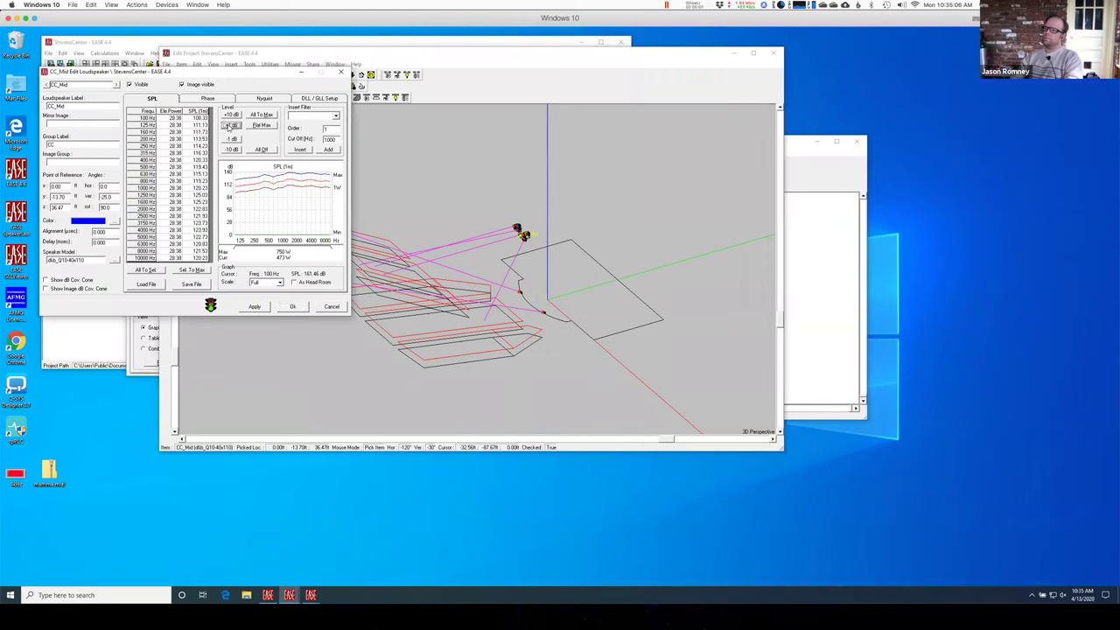
left_click(254, 307)
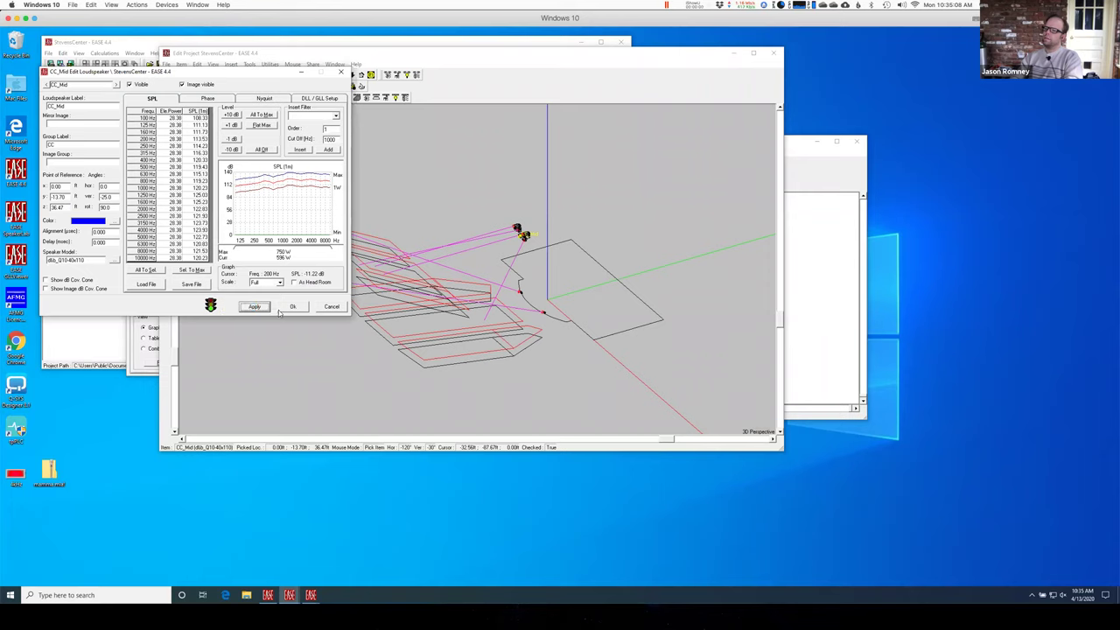
left_click(292, 307)
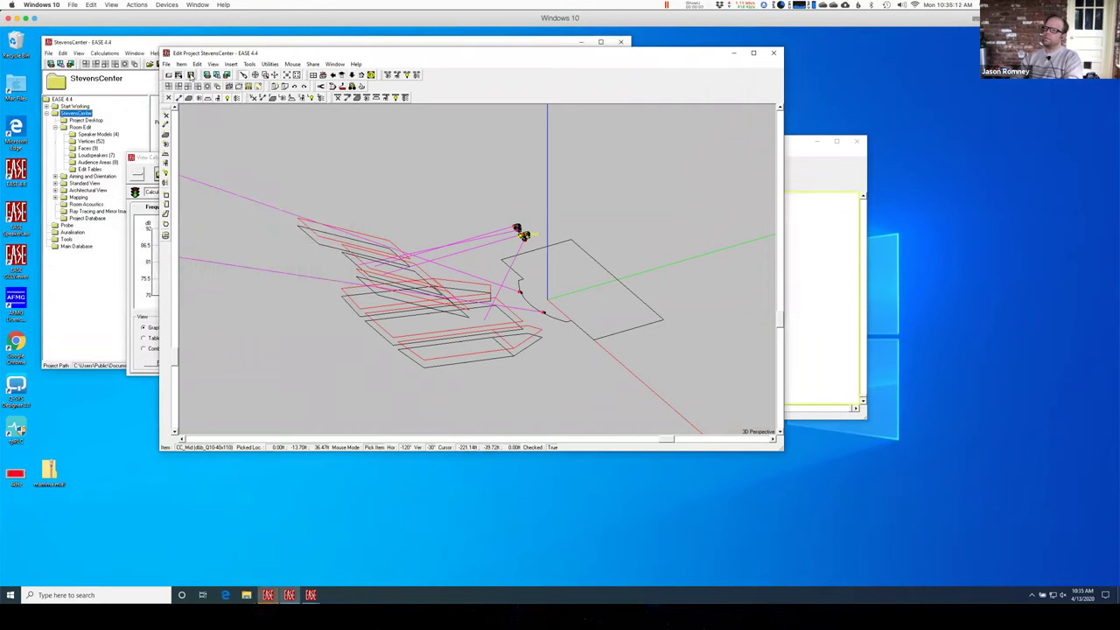
left_click(126, 43)
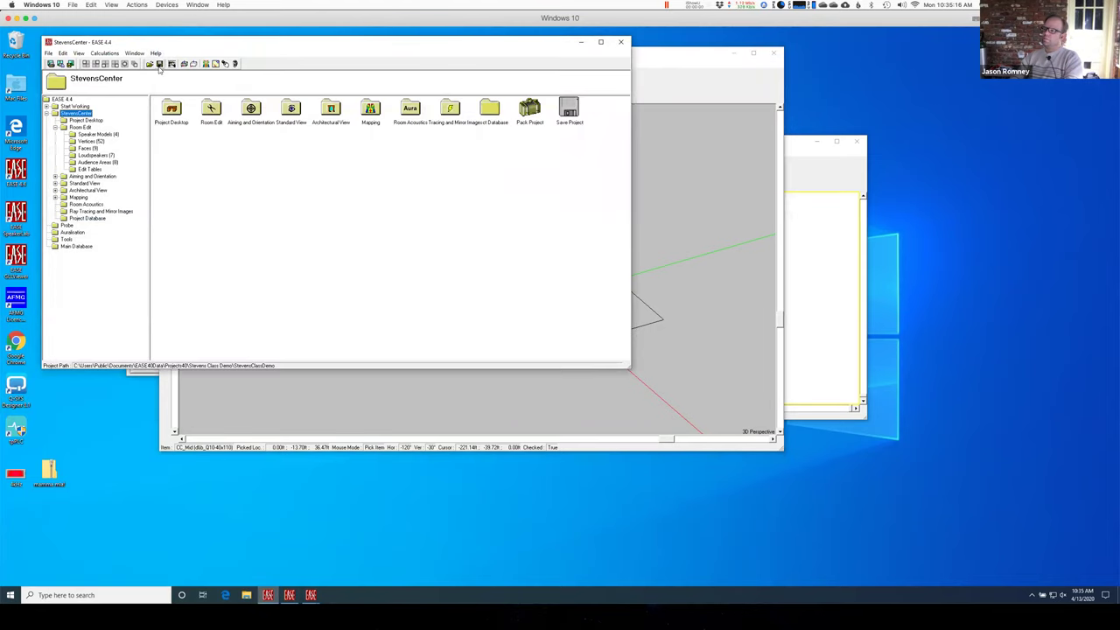
Reload the changed project data into the mapping and recalculate the direct SPL map for CC_Top and CC_Mid.
mouse_move(310, 595)
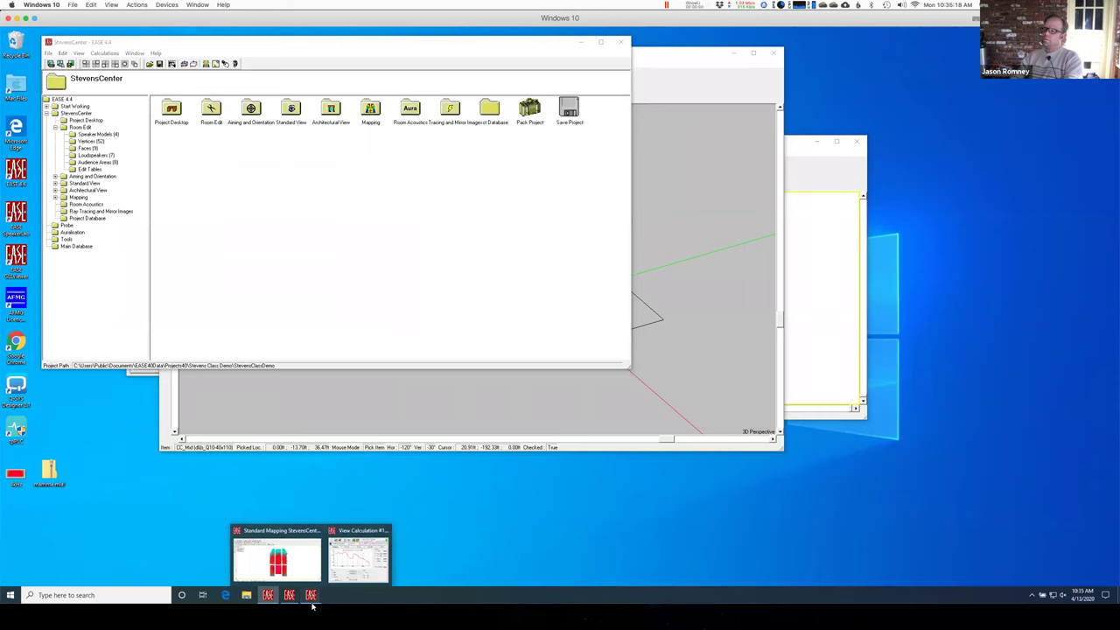
left_click(294, 564)
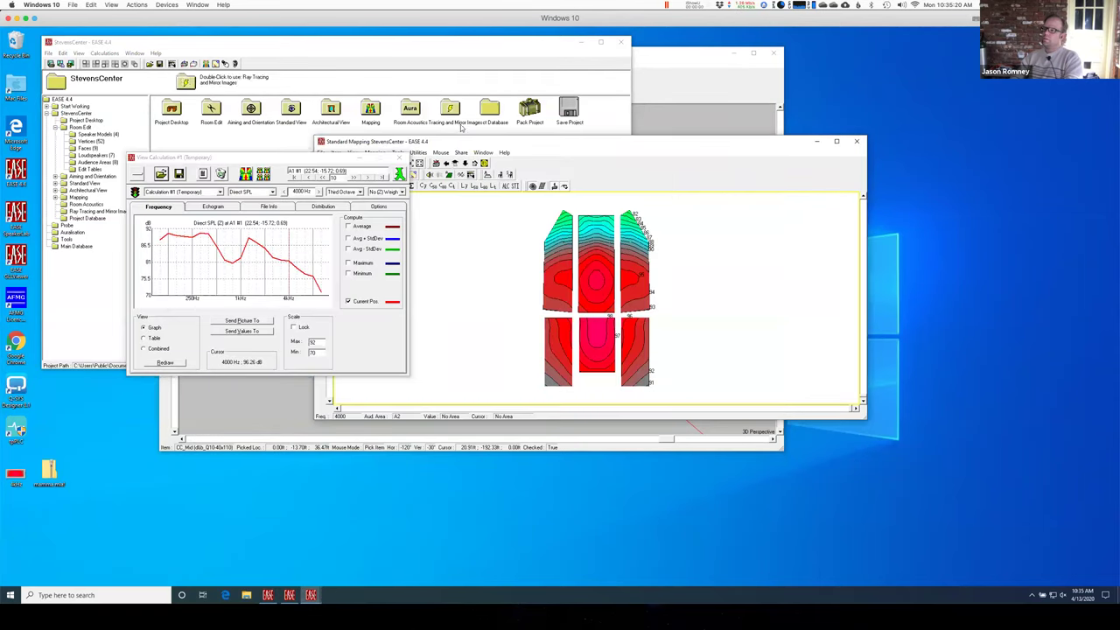
left_click_drag(462, 142, 536, 140)
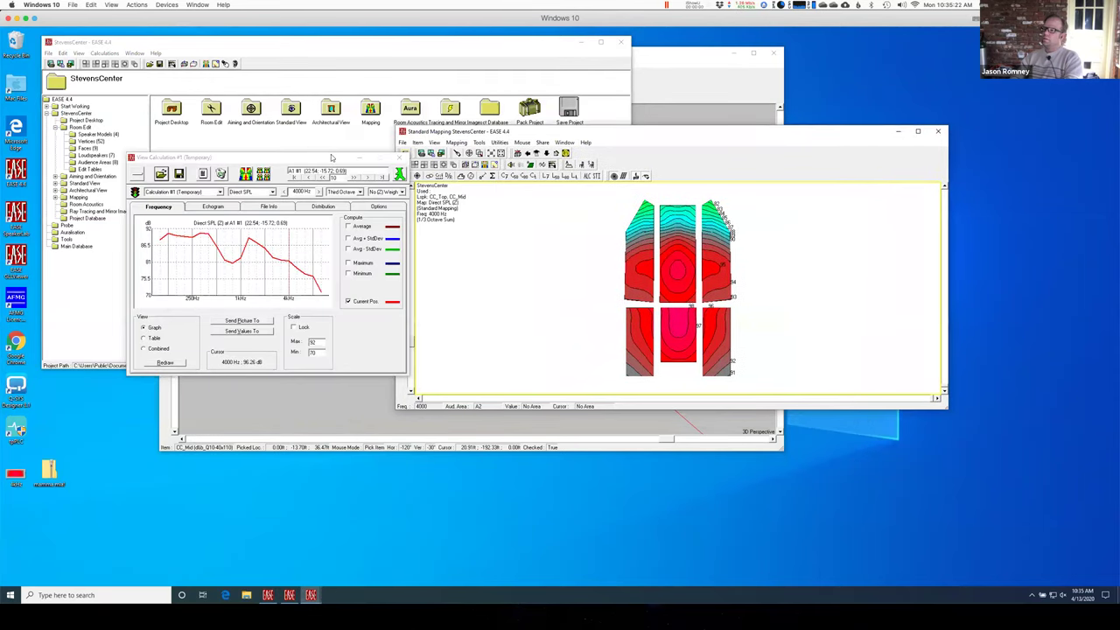
left_click_drag(333, 159, 311, 161)
left_click(405, 154)
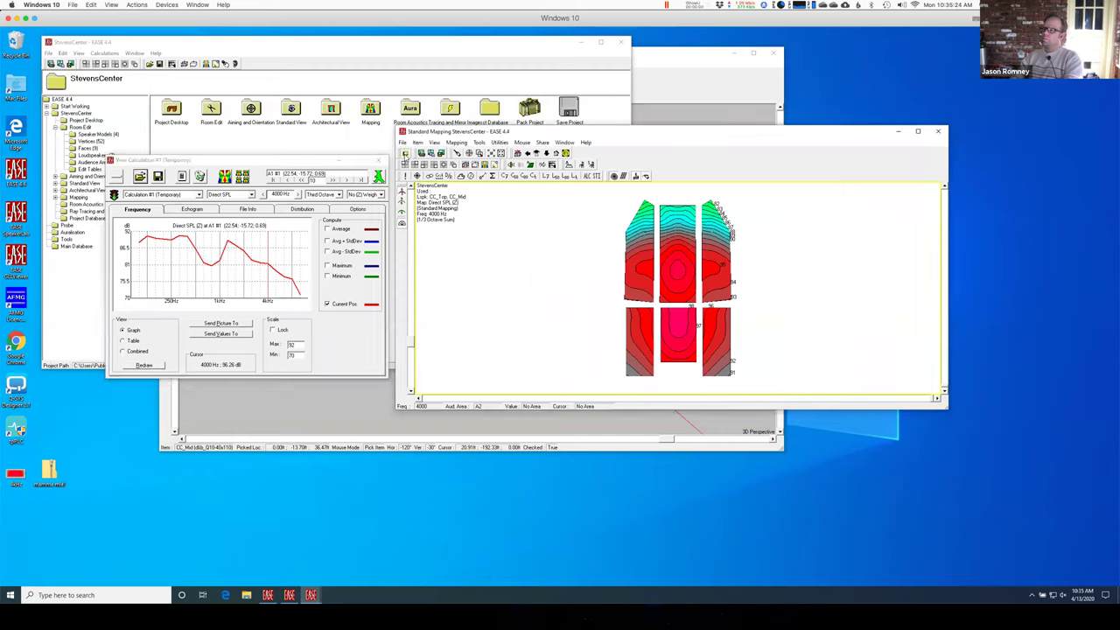
left_click(545, 339)
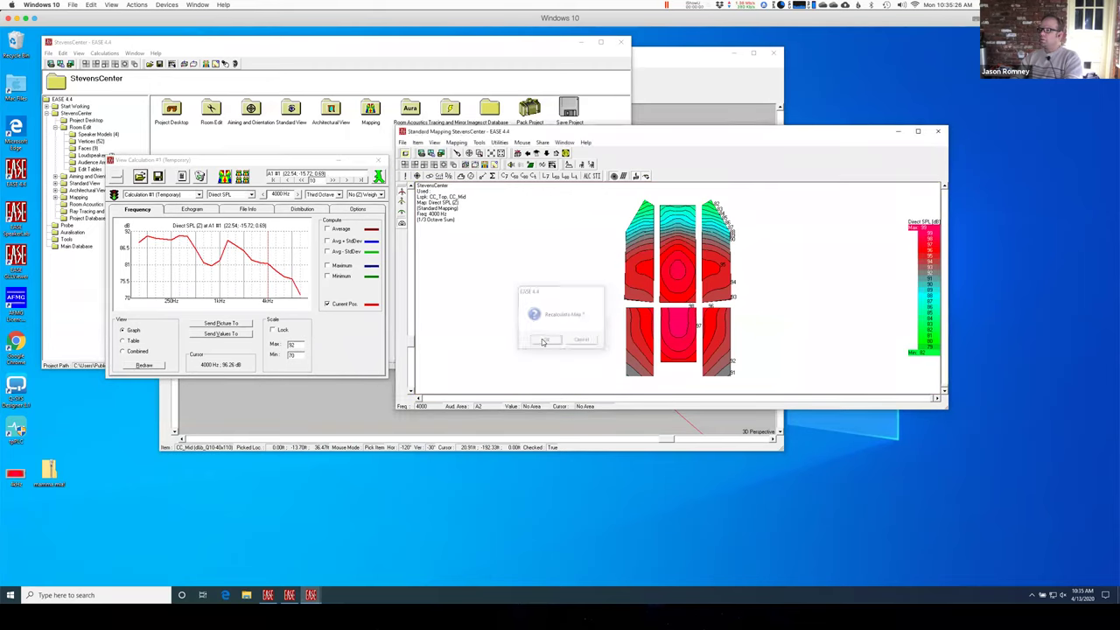
left_click(127, 209)
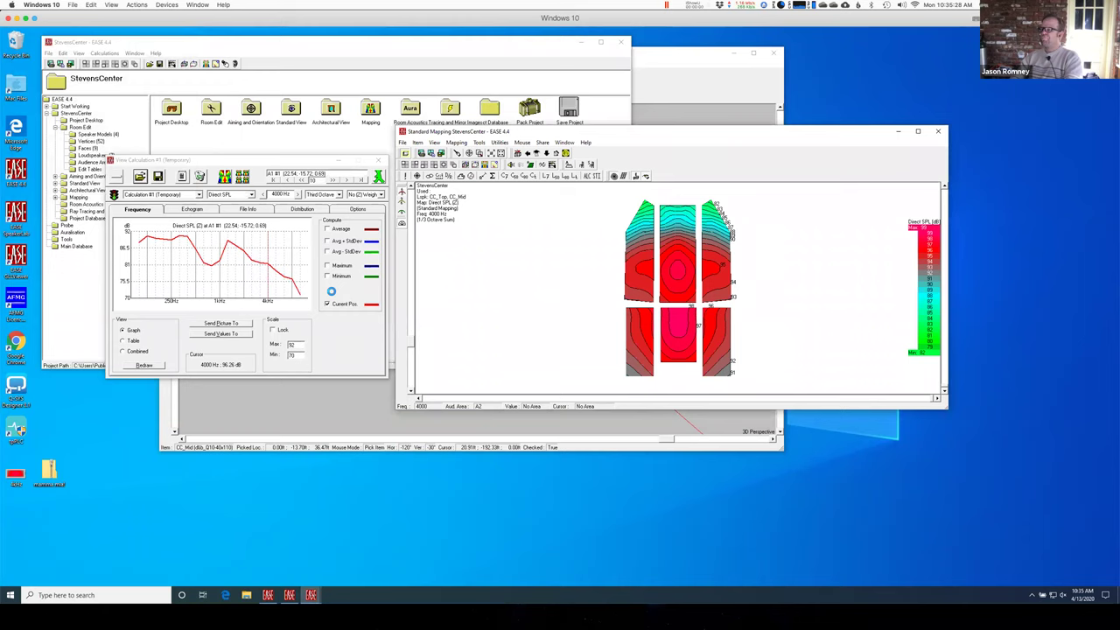
left_click(472, 272)
left_click_drag(664, 132, 651, 132)
left_click_drag(213, 166, 176, 170)
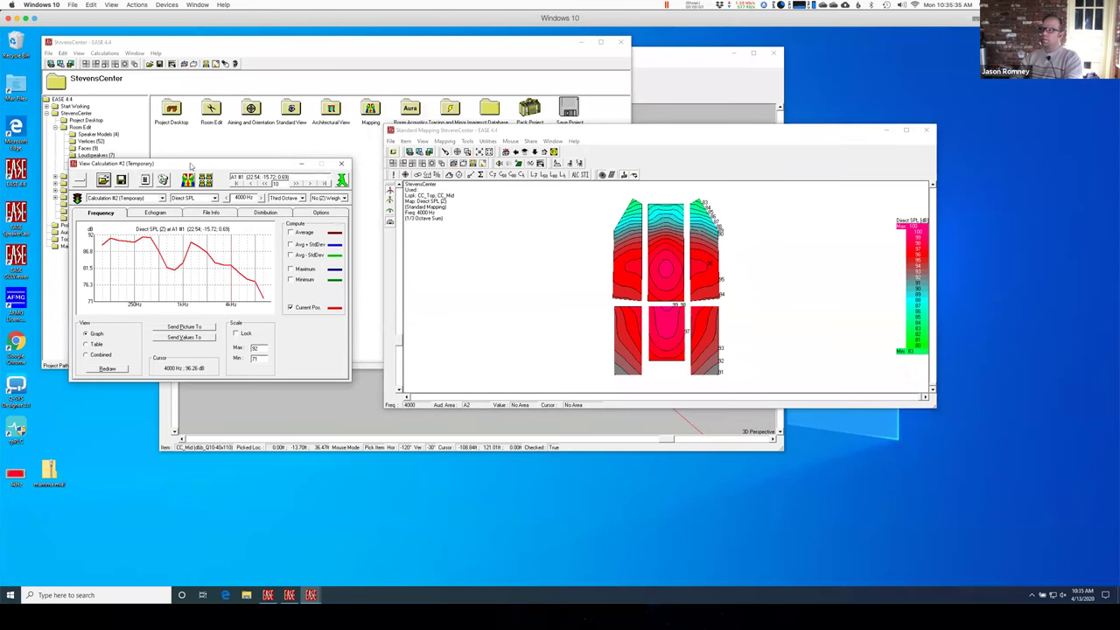
Enlarge the mapping window to full screen and show the direct SPL map at 2000 Hz.
left_click(905, 130)
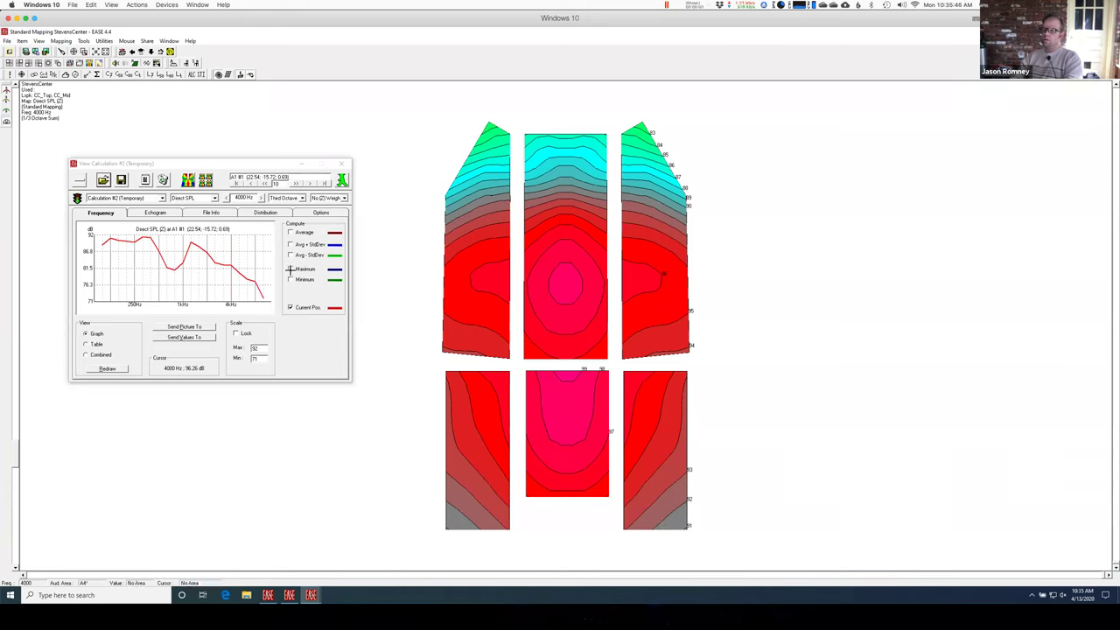
left_click(239, 201)
left_click(236, 200)
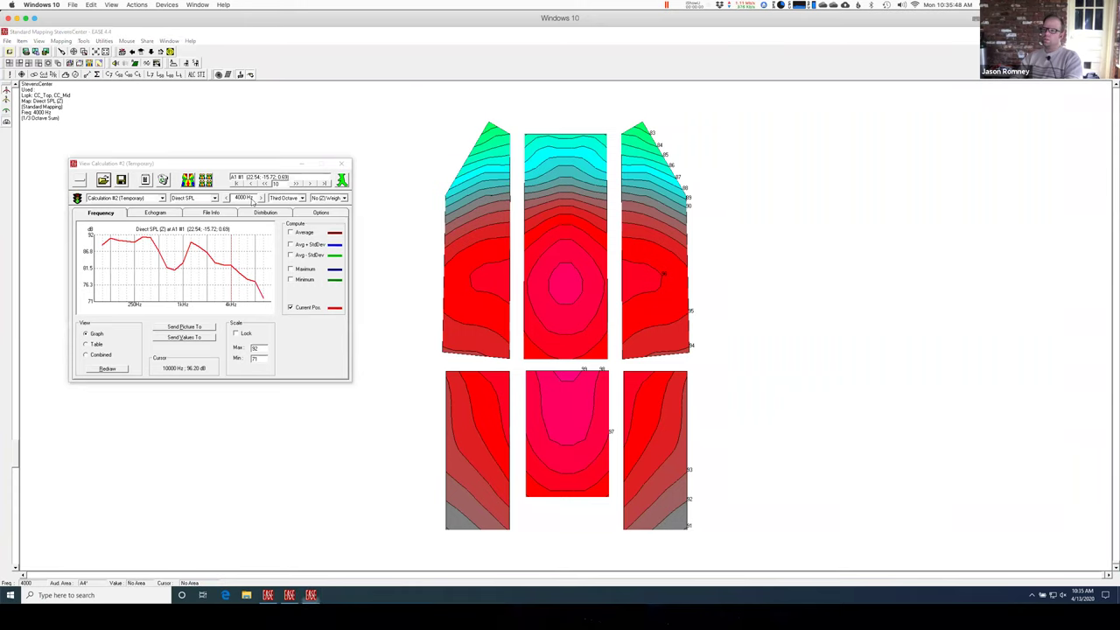
left_click(531, 323)
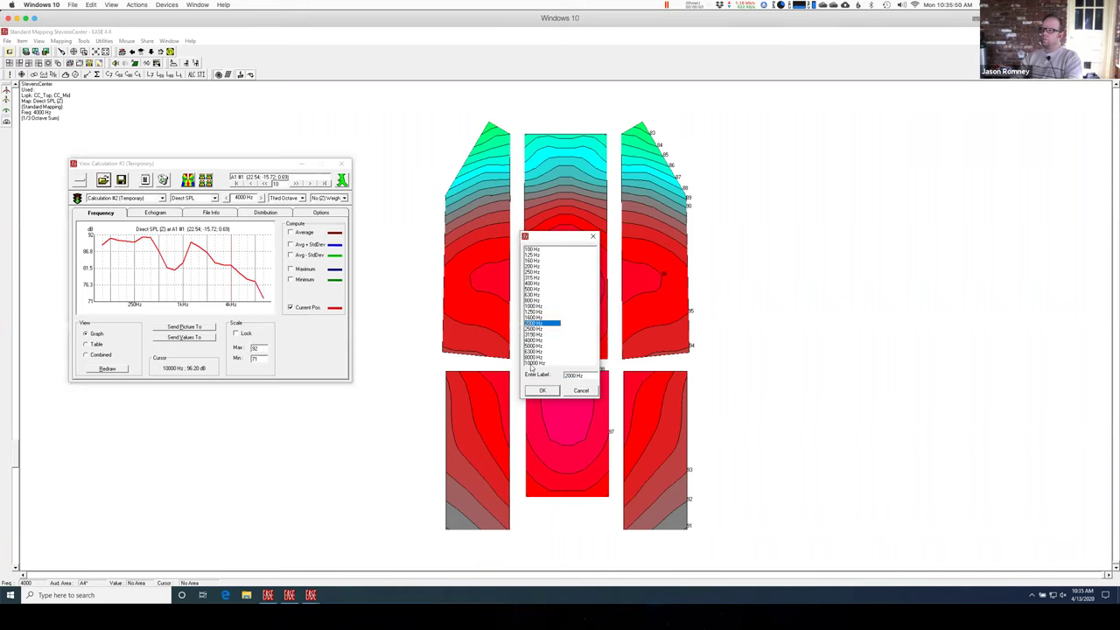
left_click(541, 391)
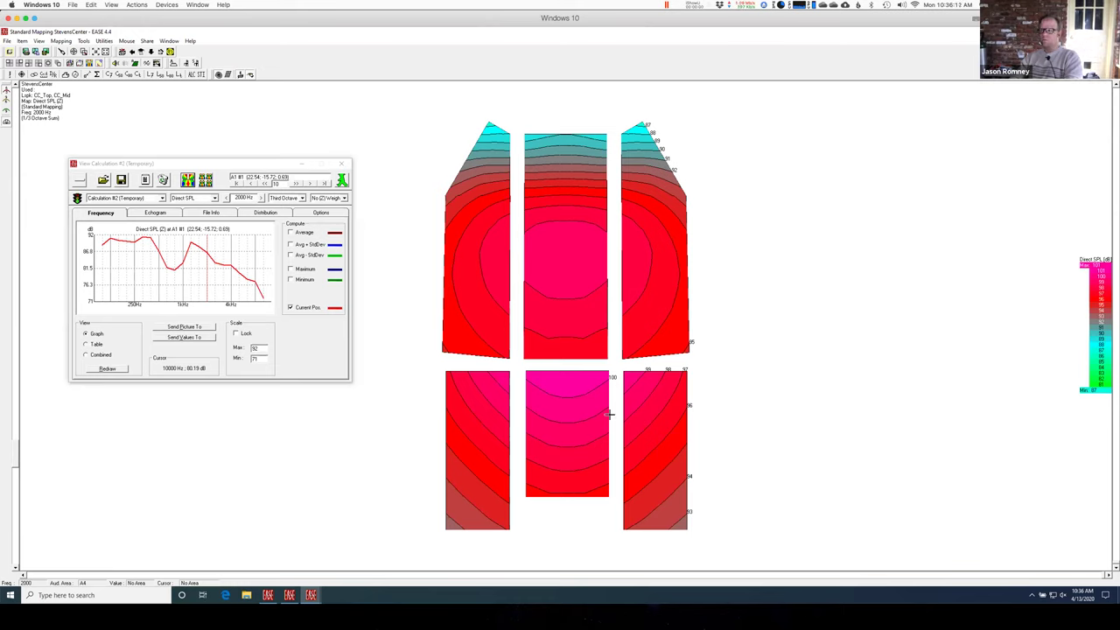
Switch the direct SPL map's display frequency to 4000 Hz and examine the coverage across the audience areas.
left_click(249, 201)
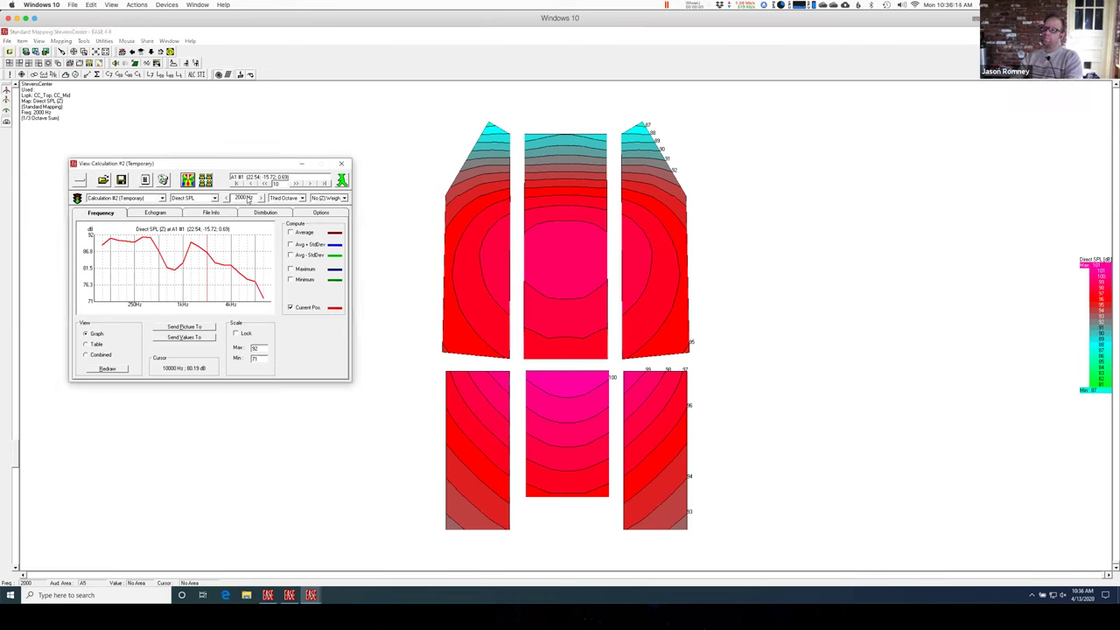
double_click(249, 201)
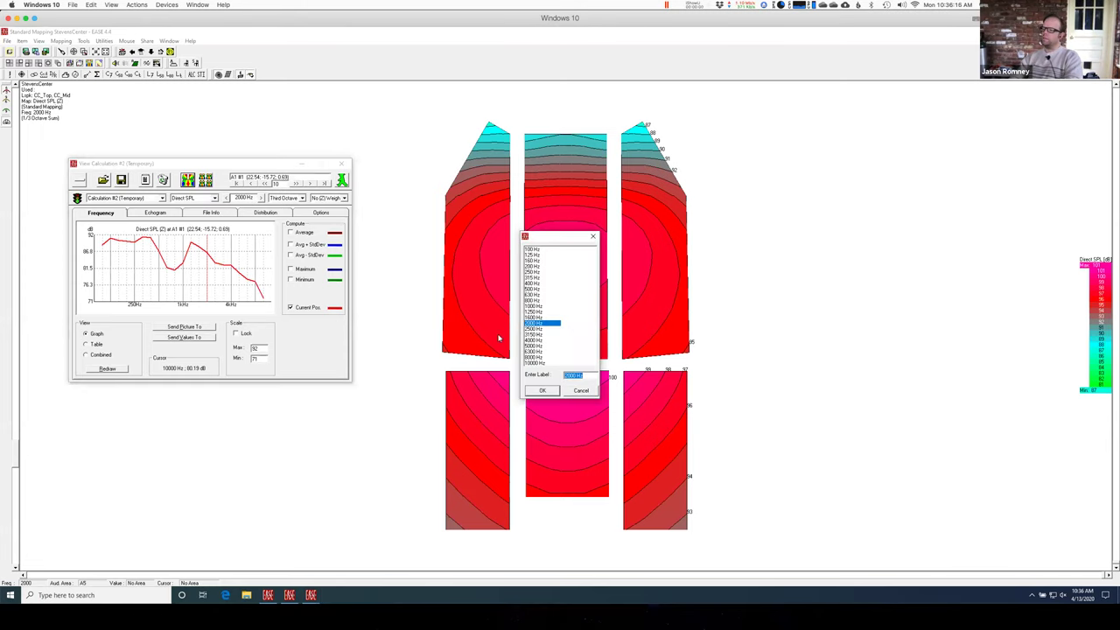
left_click(527, 341)
left_click(540, 392)
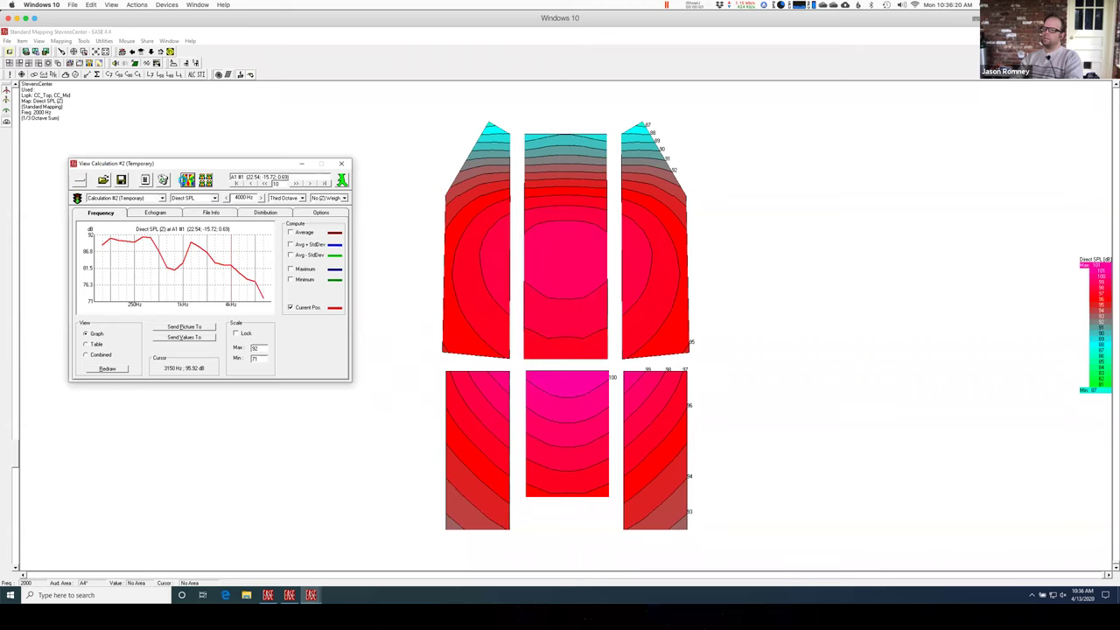
left_click(660, 201)
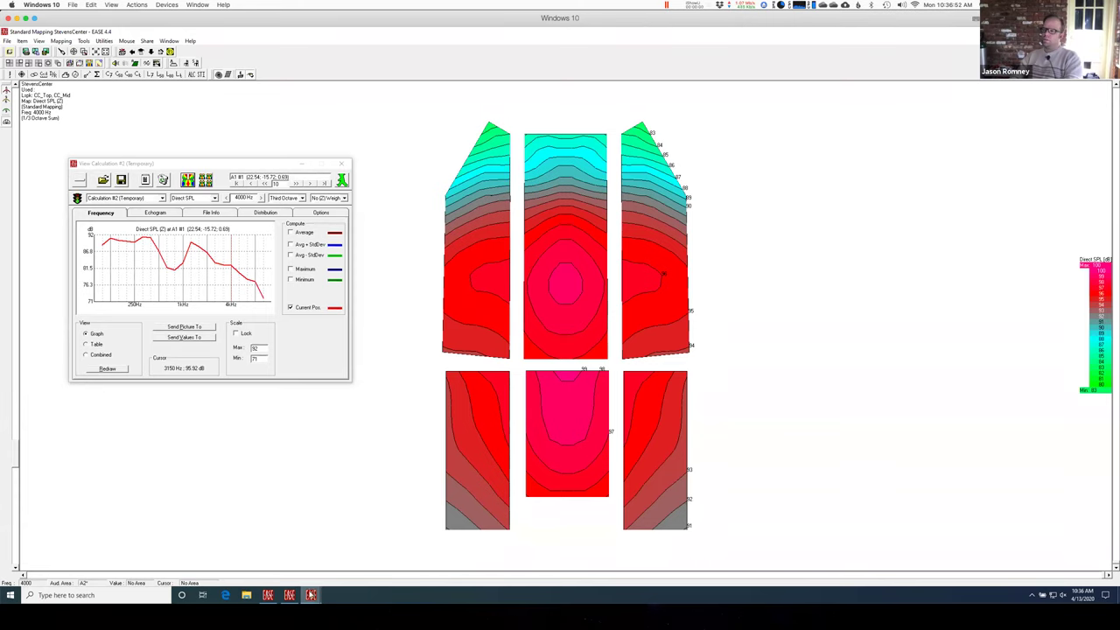
Inspect the center cluster's aiming in the room model from the front and from the side.
left_click(290, 595)
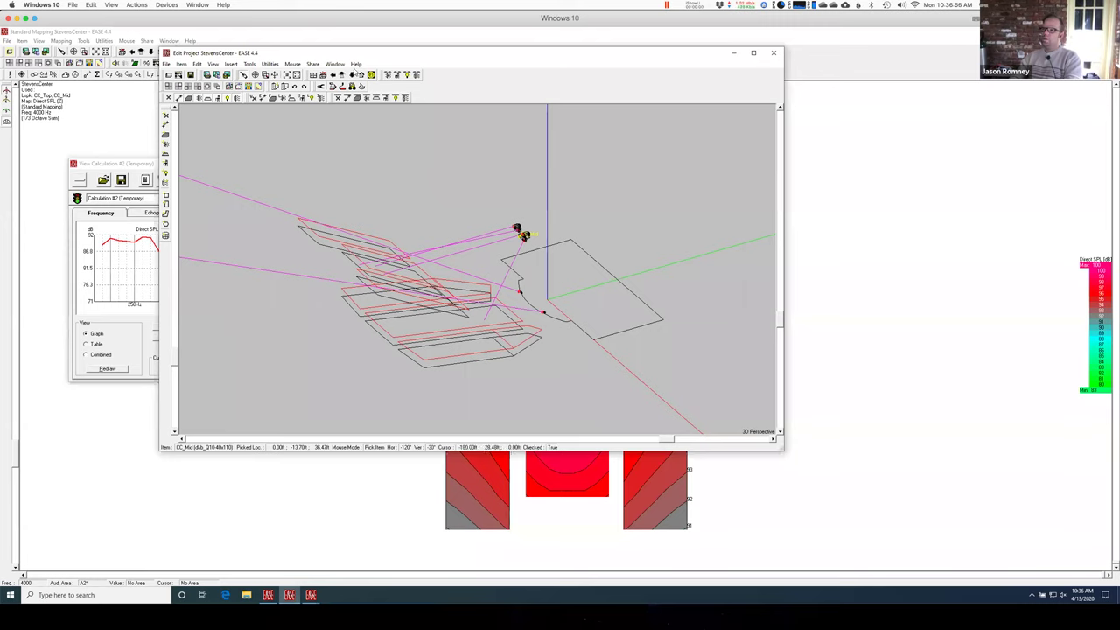
left_click(342, 76)
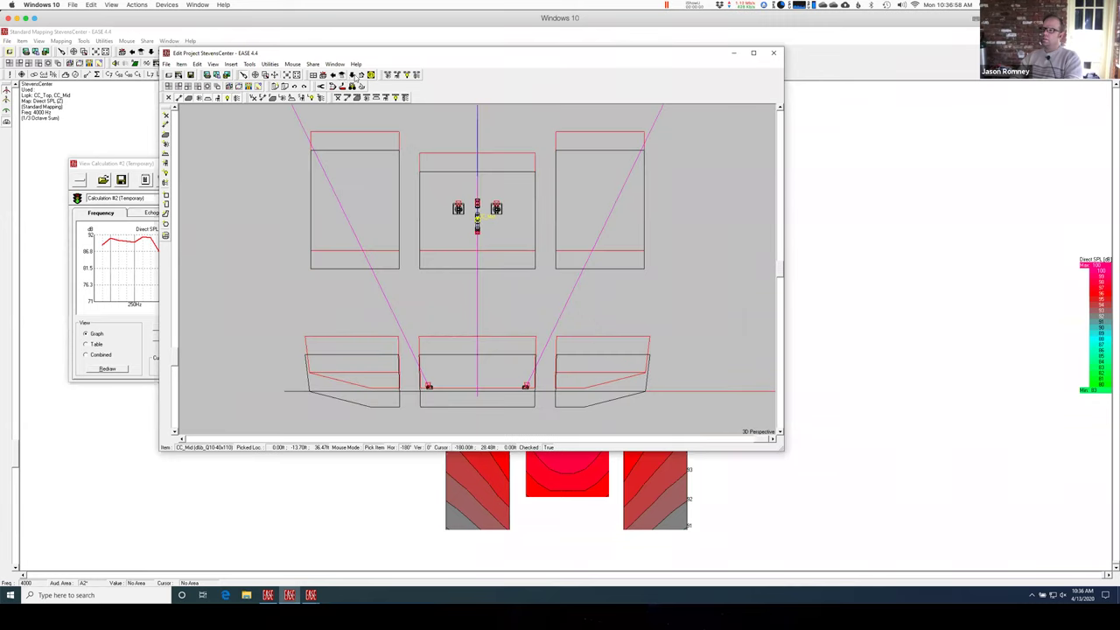
left_click(335, 77)
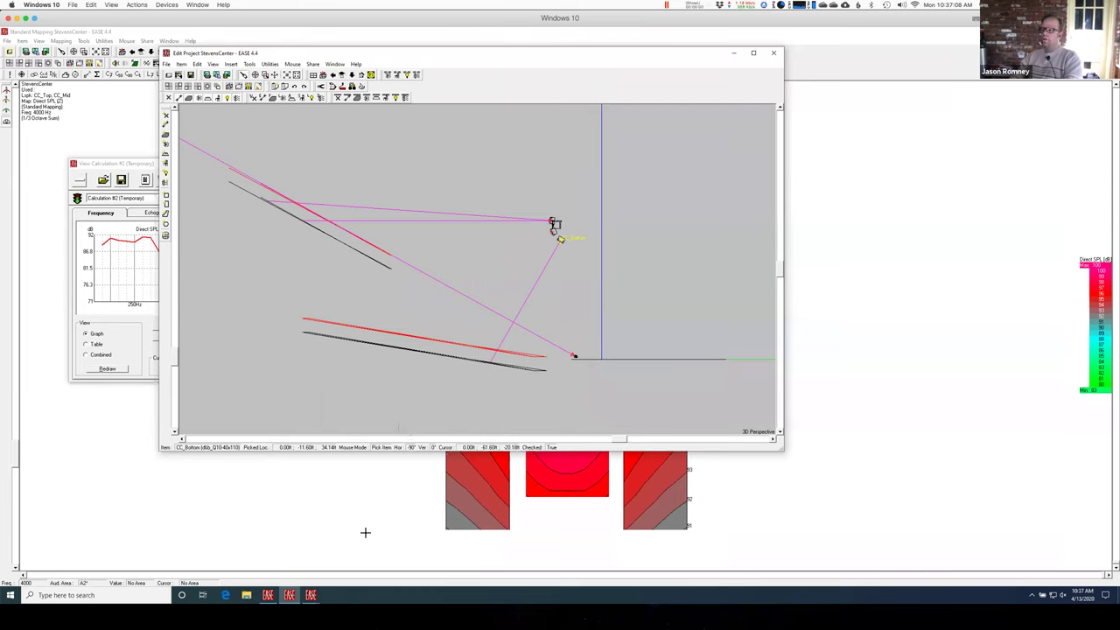
Return to the area mapping and close the results window of the second calculation.
left_click(289, 595)
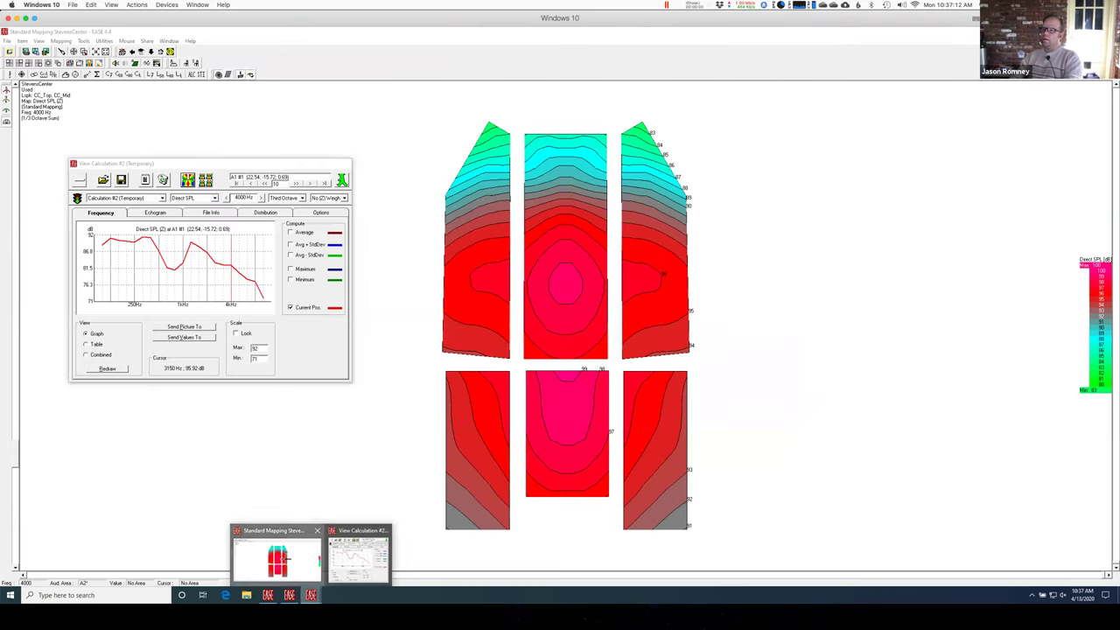
left_click(285, 562)
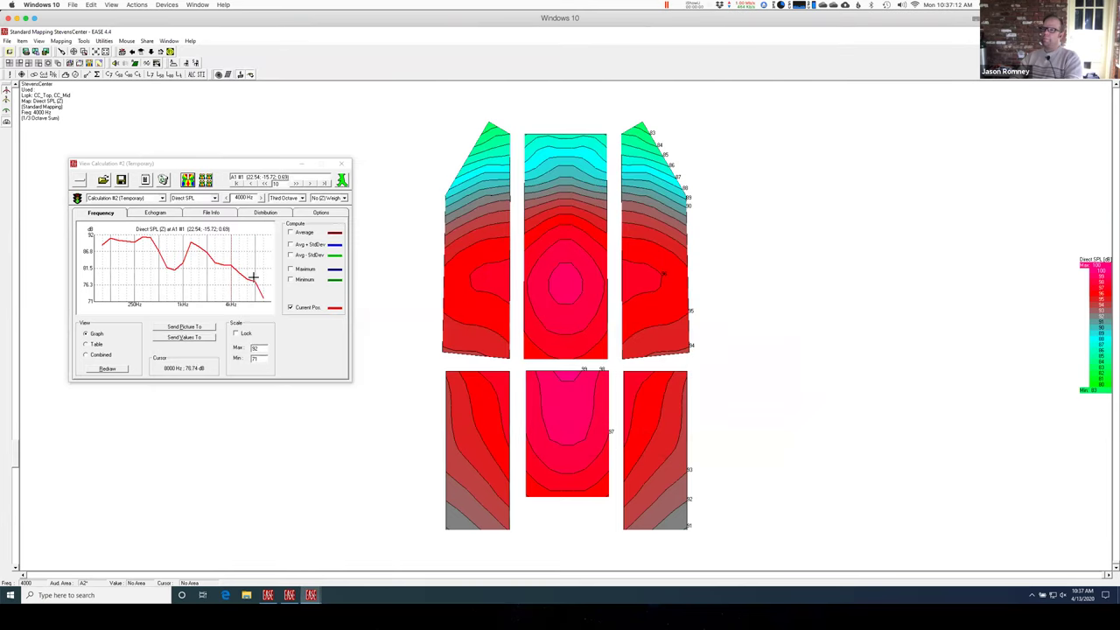
left_click(88, 76)
left_click(342, 163)
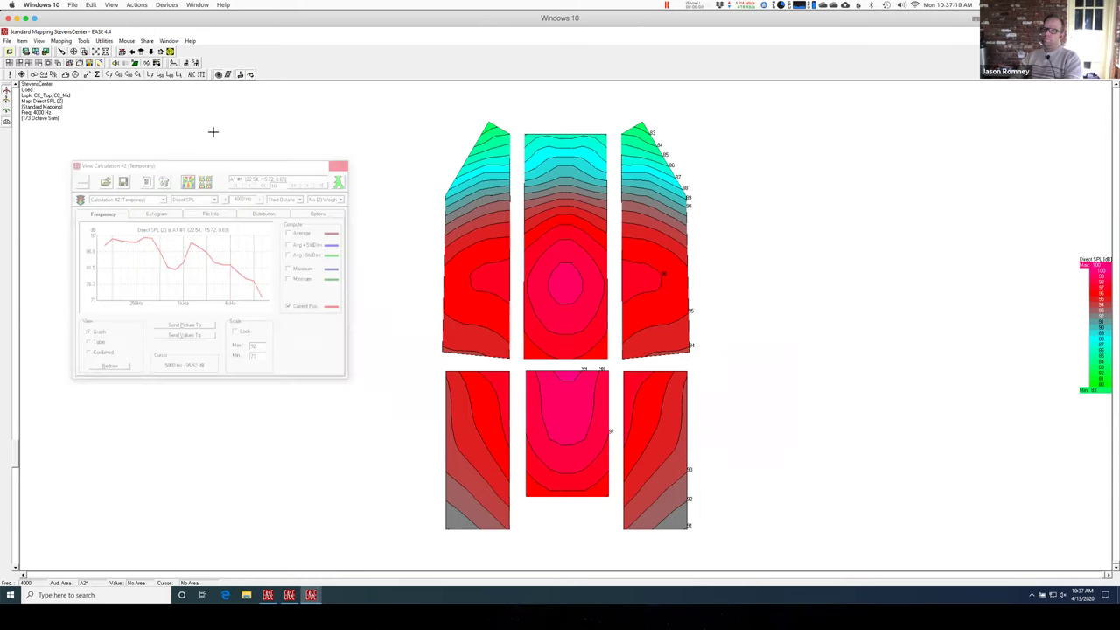
Calculate the direct SPL map at 4000 Hz using the whole CC loudspeaker group.
left_click(96, 75)
left_click(84, 139)
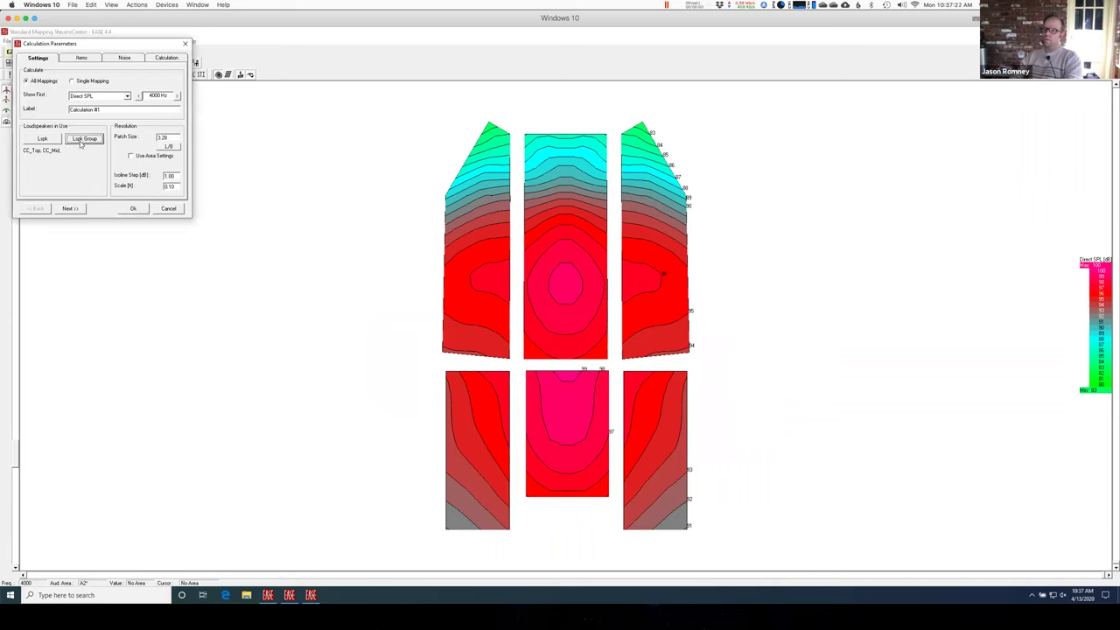
left_click(530, 262)
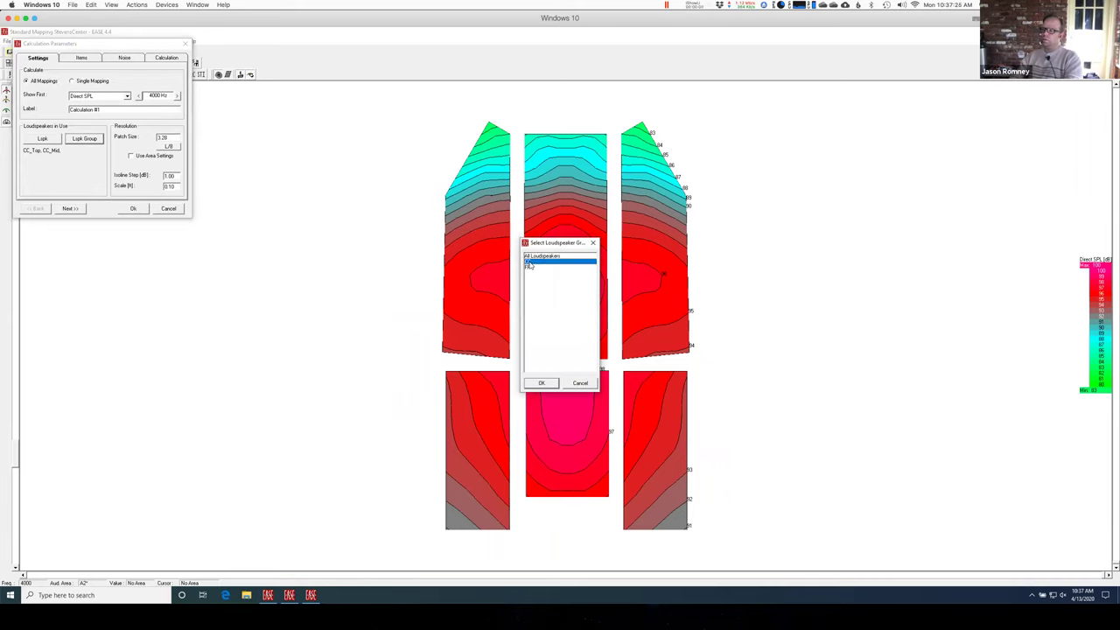
left_click(542, 384)
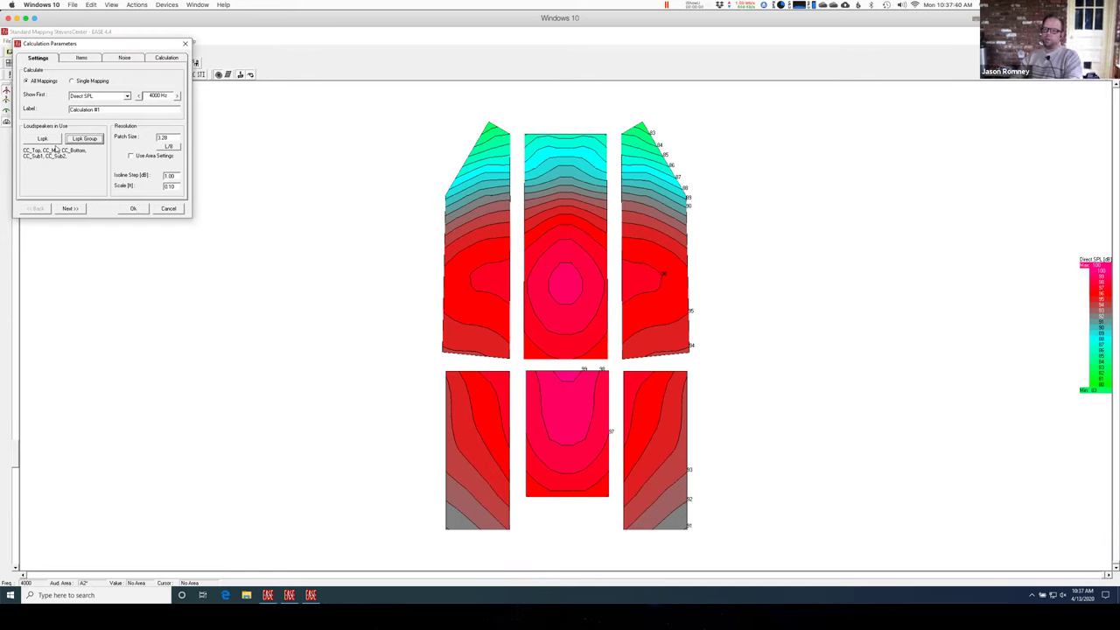
left_click(132, 208)
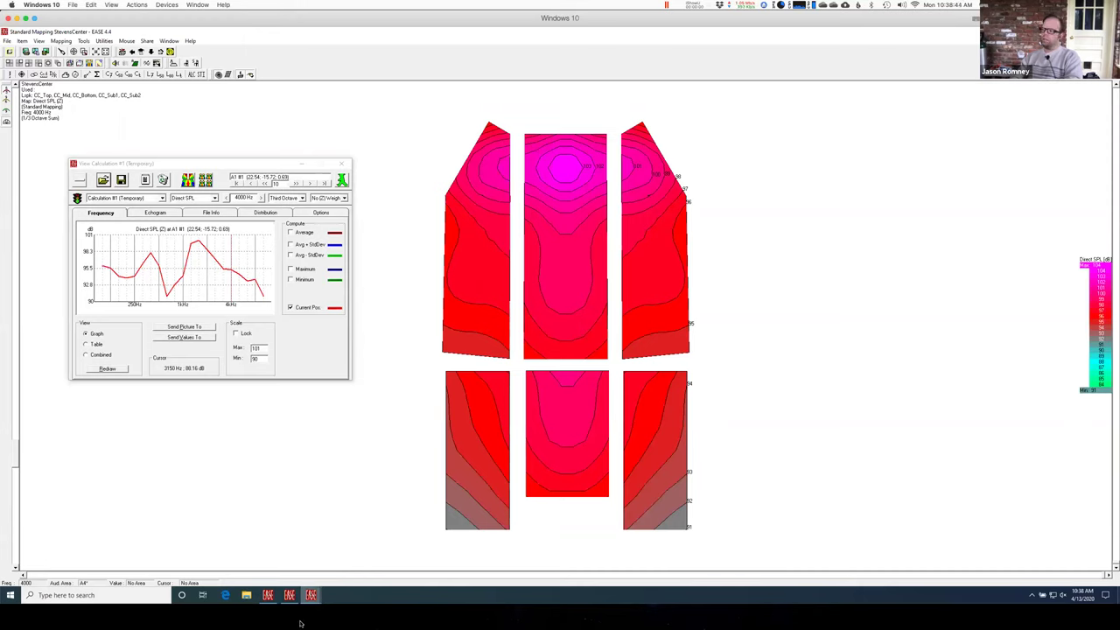
Lower the level of the CC_Bottom loudspeaker by 6 dB in the room model and apply the change.
mouse_move(311, 595)
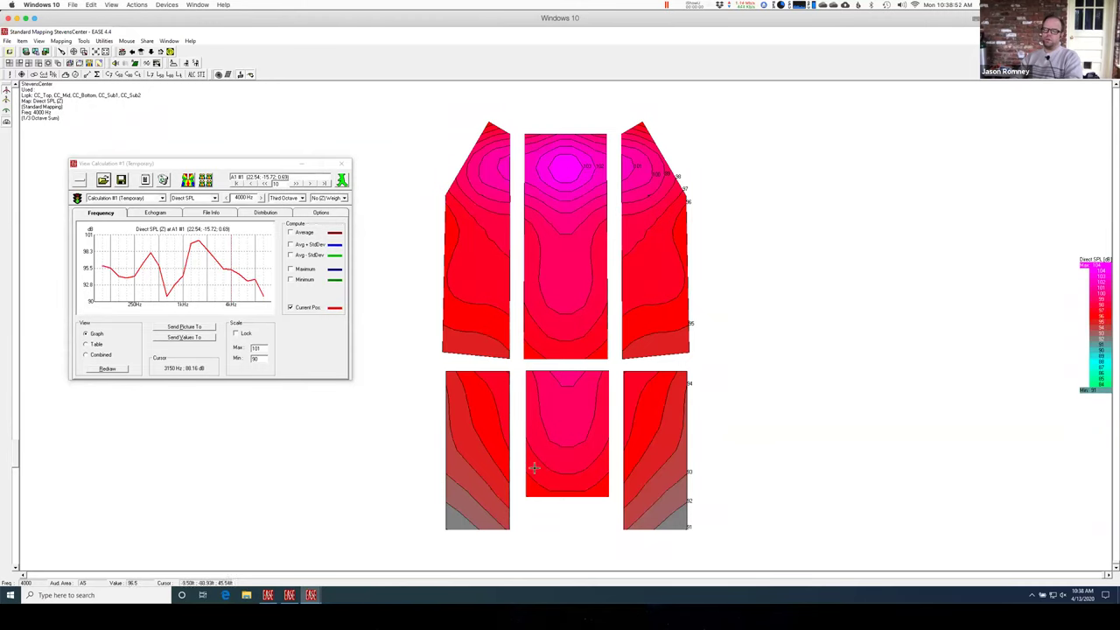
left_click(290, 596)
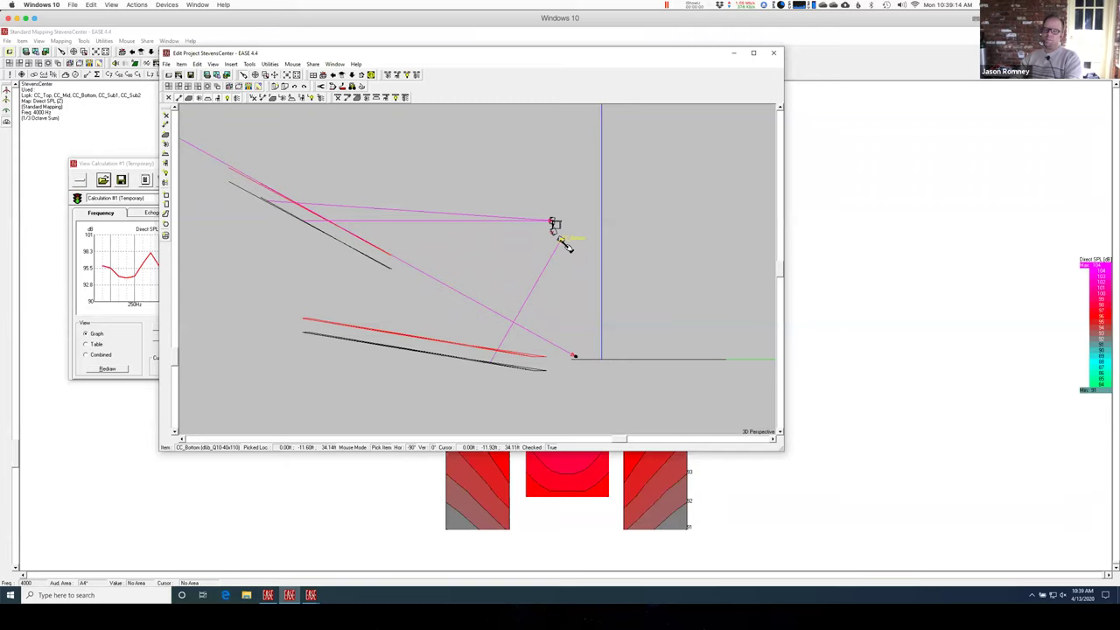
right_click(559, 239)
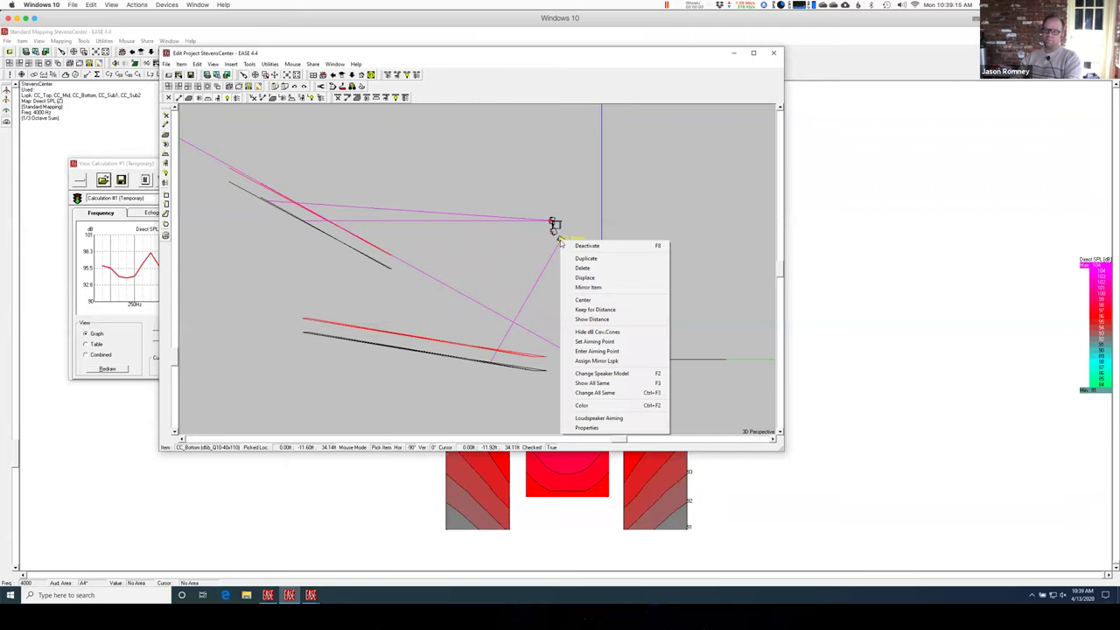
left_click(585, 428)
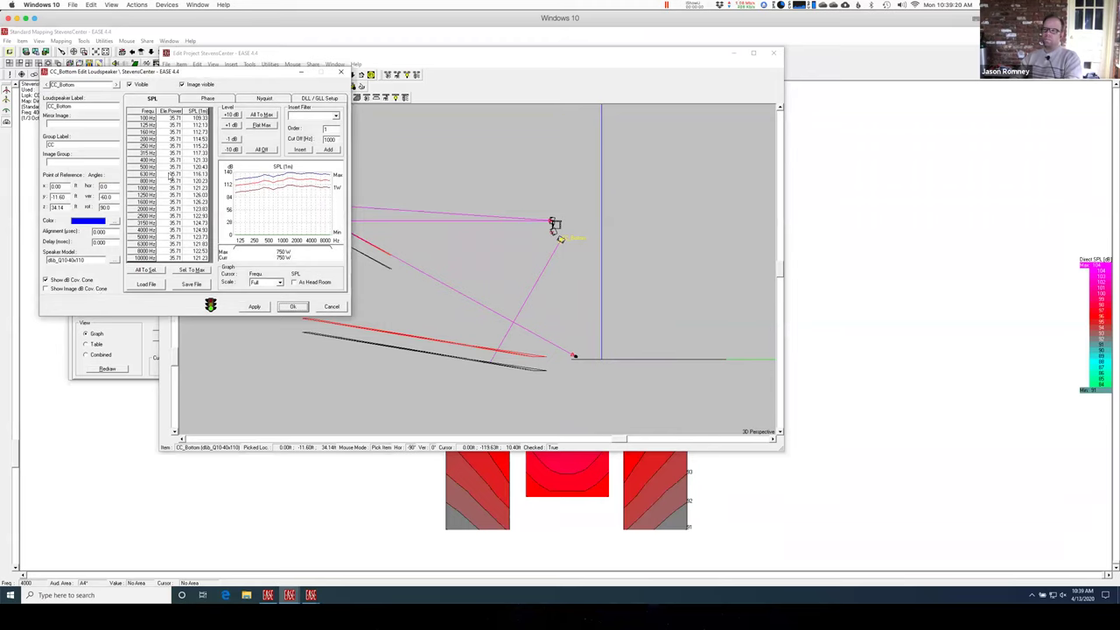
left_click(232, 140)
left_click(232, 140)
left_click(232, 140)
left_click(232, 140)
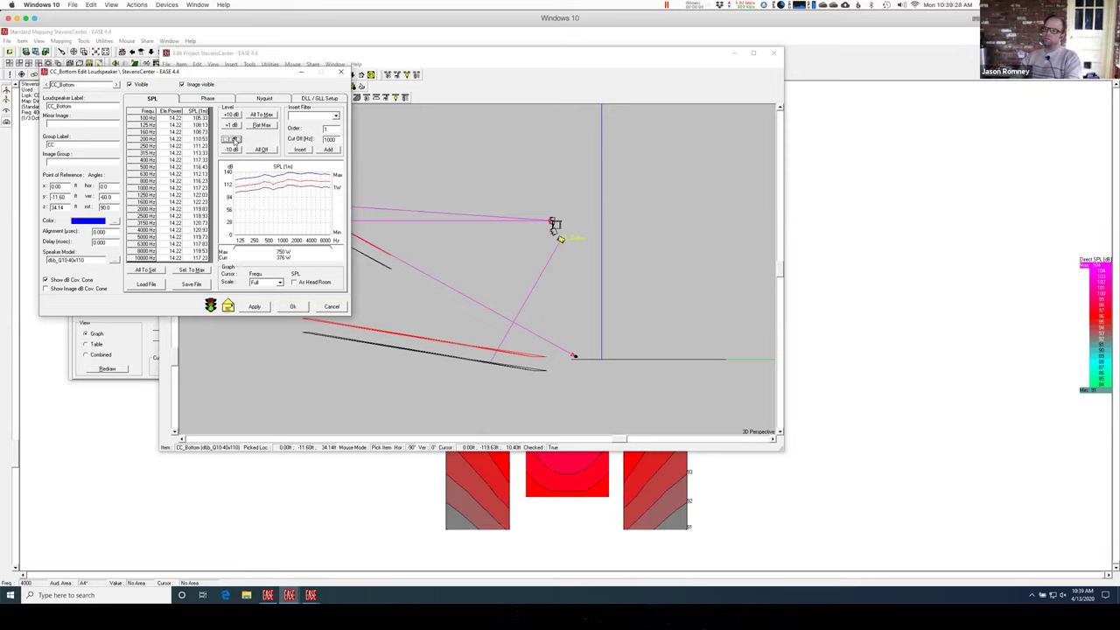
left_click(232, 140)
left_click(233, 140)
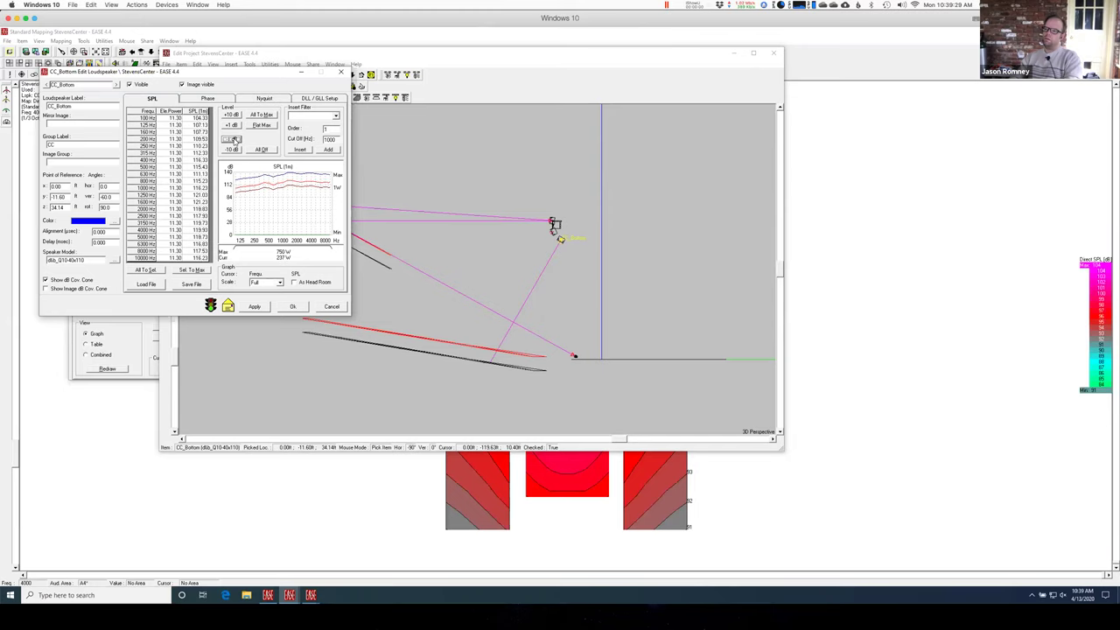
left_click(254, 307)
left_click(292, 307)
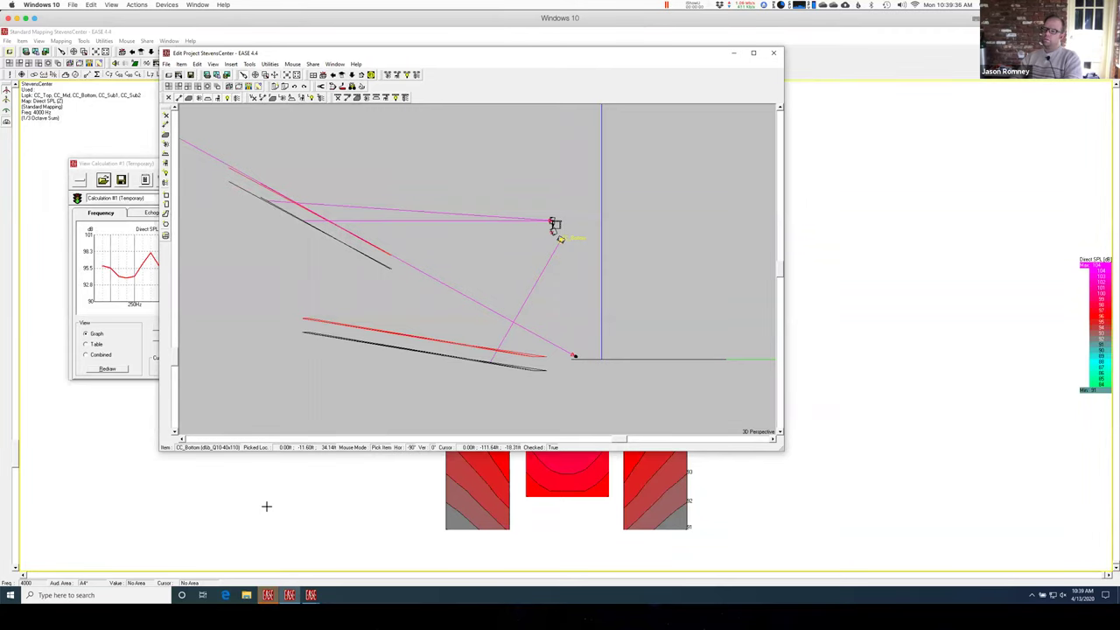
Acquire the reduced CC_Bottom level in the area mapping and recalculate the direct SPL map at 4000 Hz with the center cluster.
left_click(268, 595)
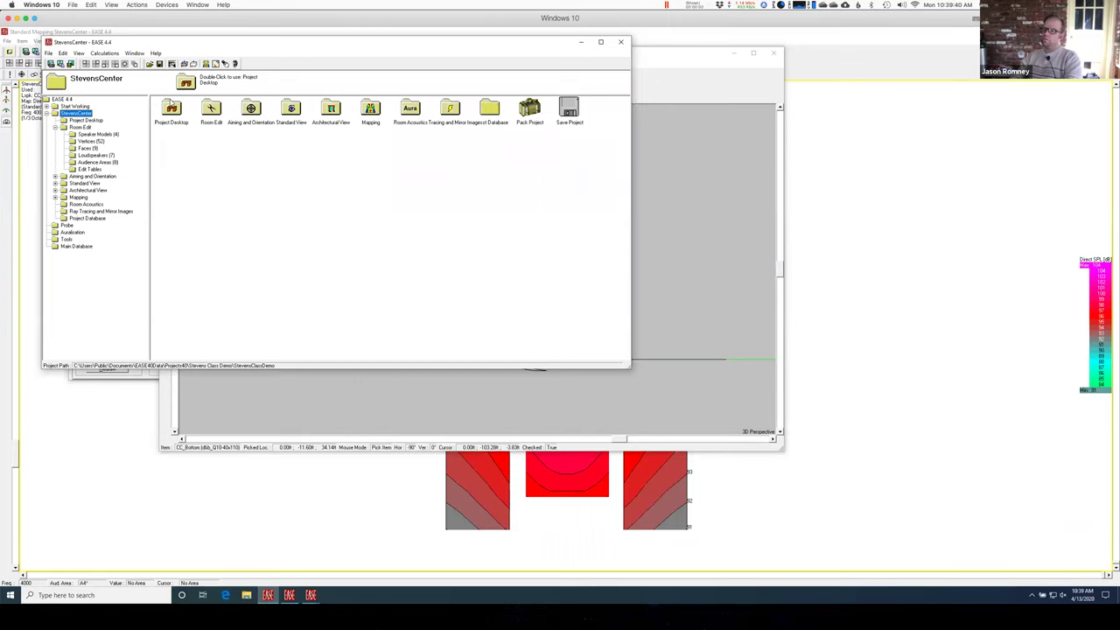
left_click(311, 595)
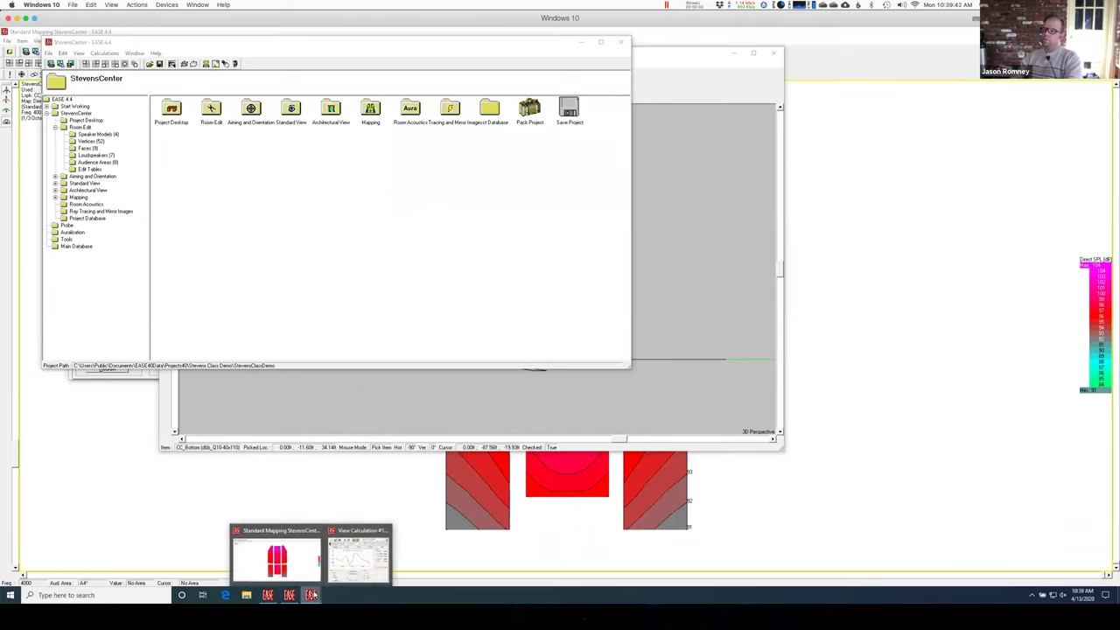
left_click(278, 559)
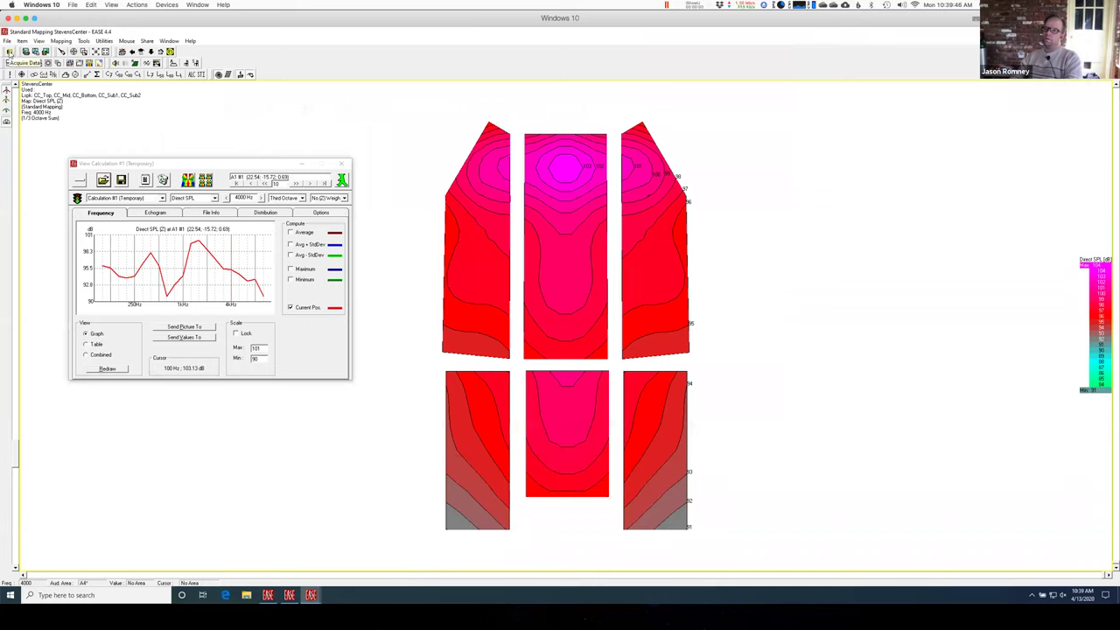
left_click(9, 52)
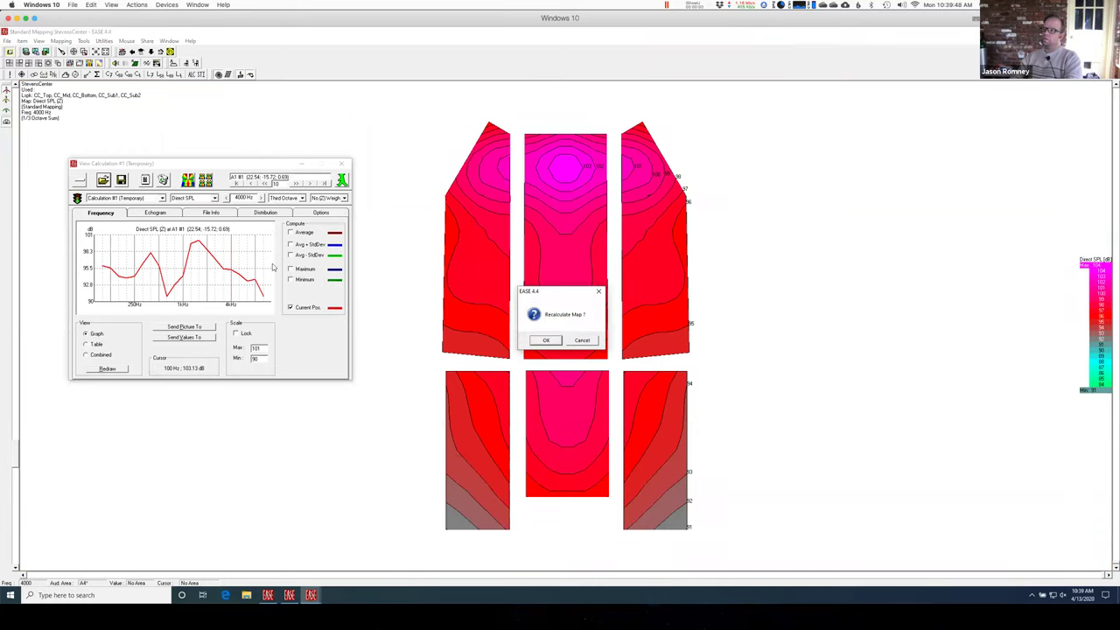
left_click(548, 342)
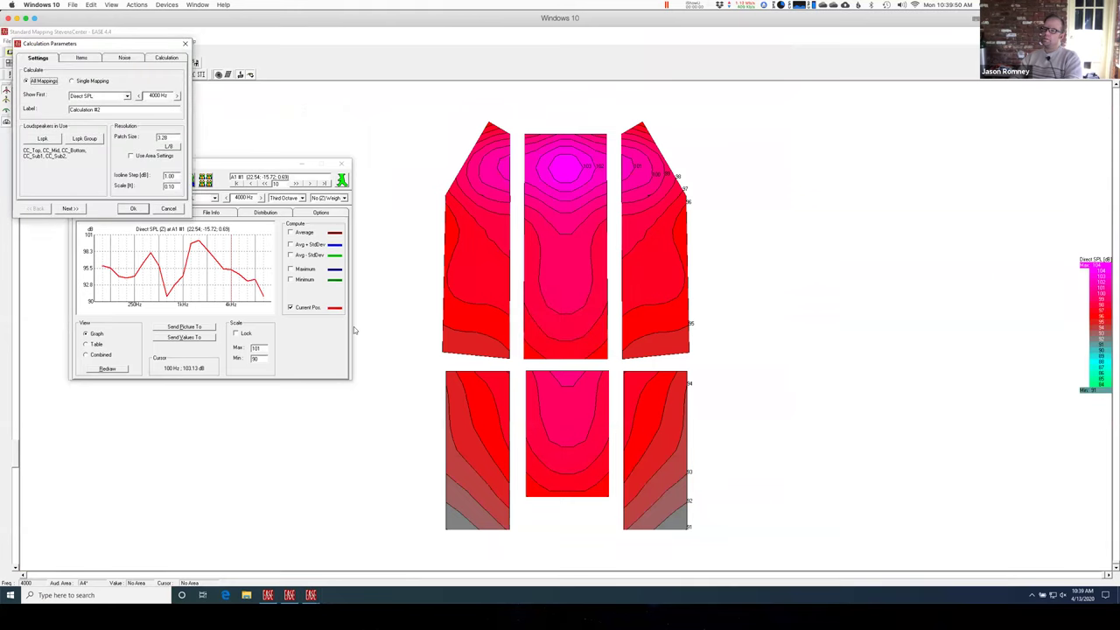
left_click(132, 208)
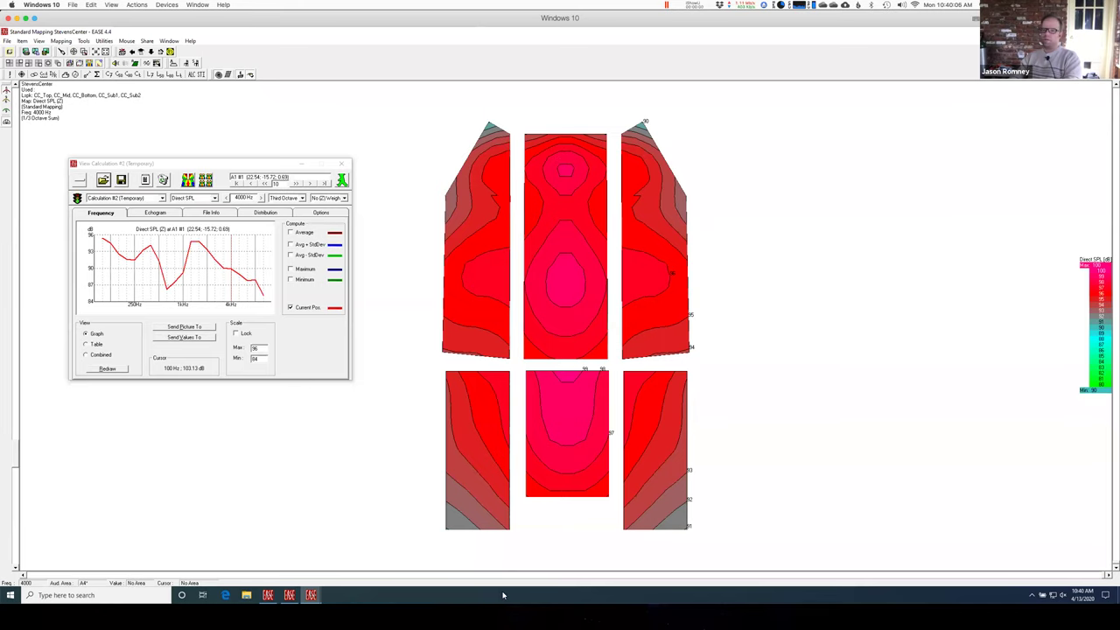
Raise the CC_Bottom loudspeaker's level by 1 dB in the room model and save the project data.
left_click(289, 595)
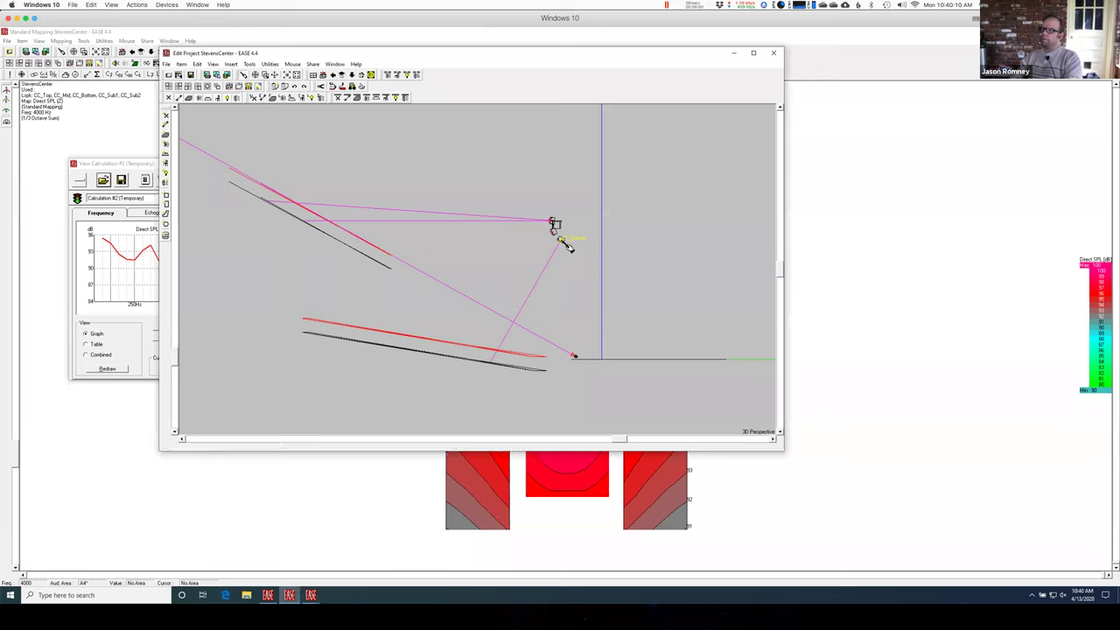
right_click(560, 240)
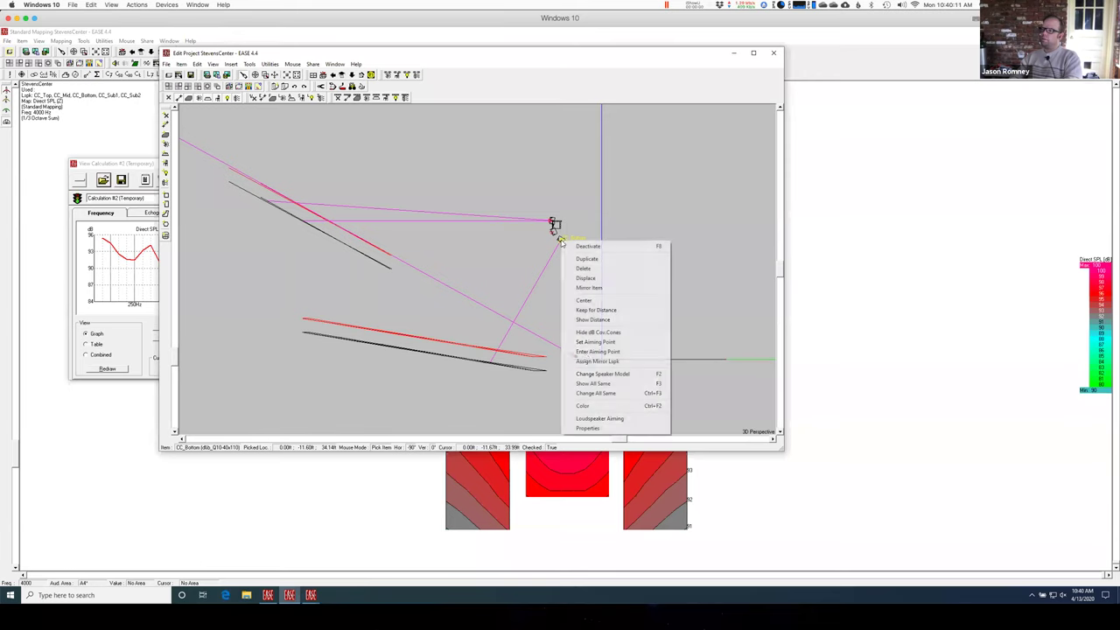
left_click(587, 428)
left_click(230, 124)
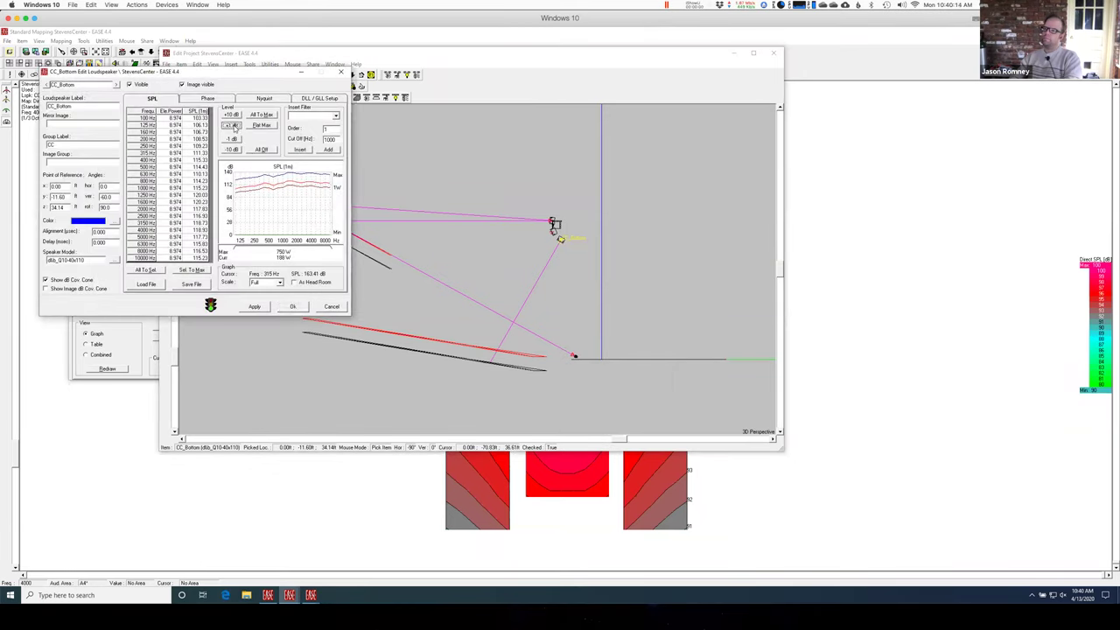
left_click(292, 306)
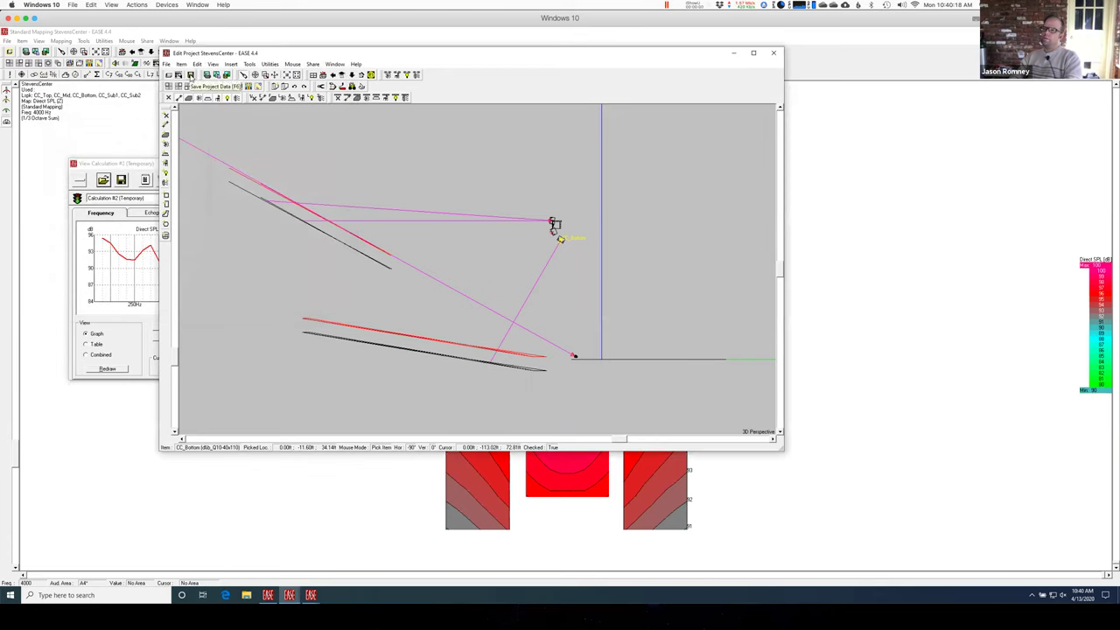
left_click(191, 75)
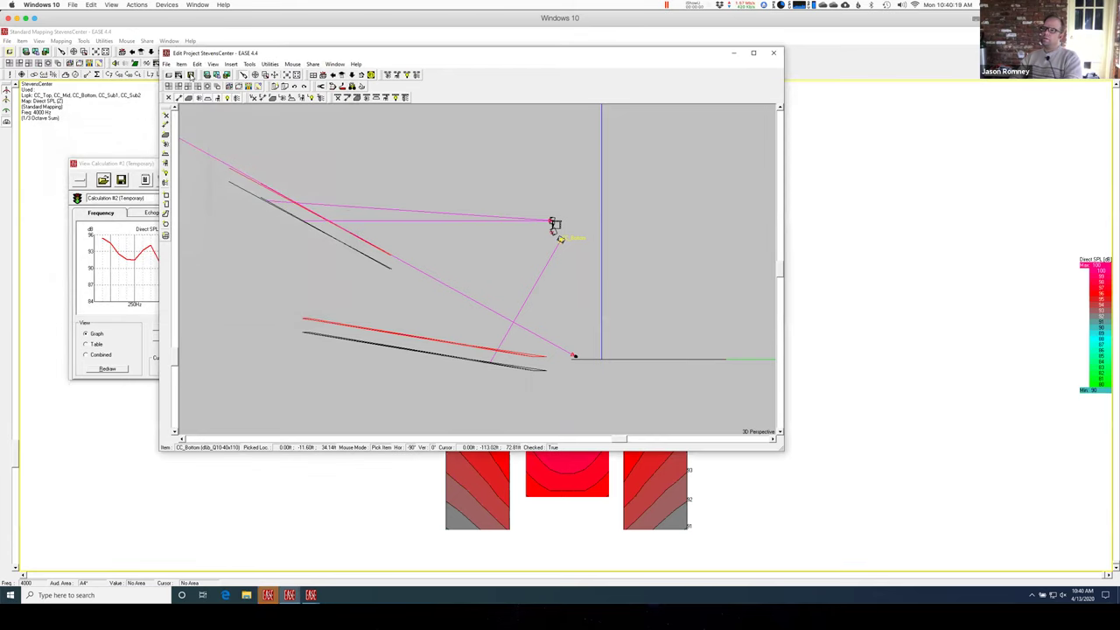
Acquire the saved project data in the area mapping and recalculate the center cluster's 4000 Hz direct SPL map with the raised CC_Bottom level.
left_click(268, 595)
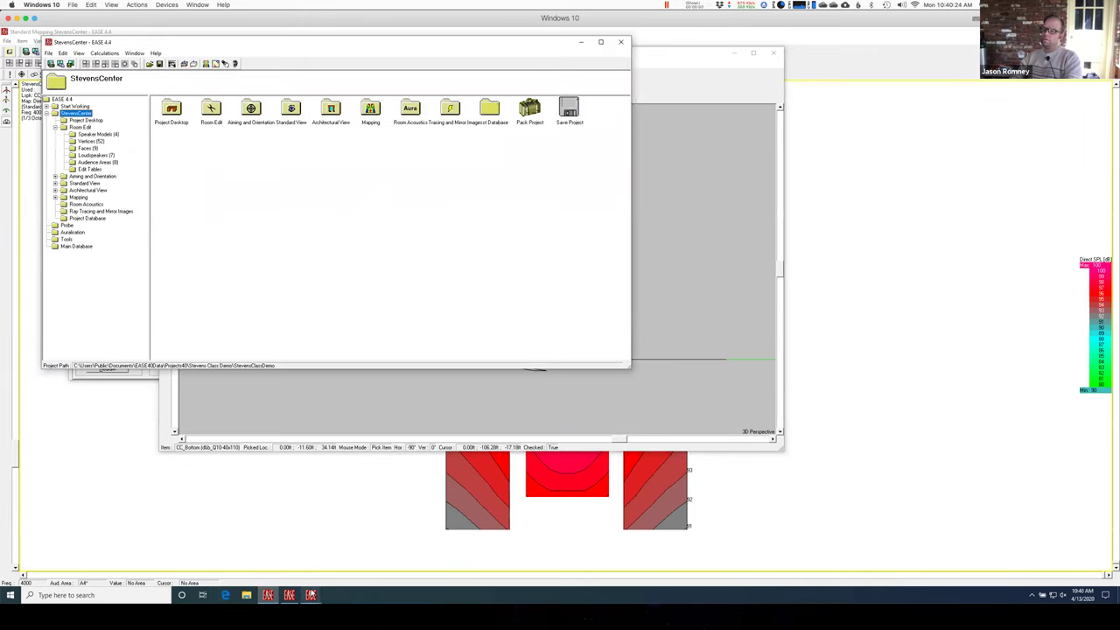
mouse_move(312, 604)
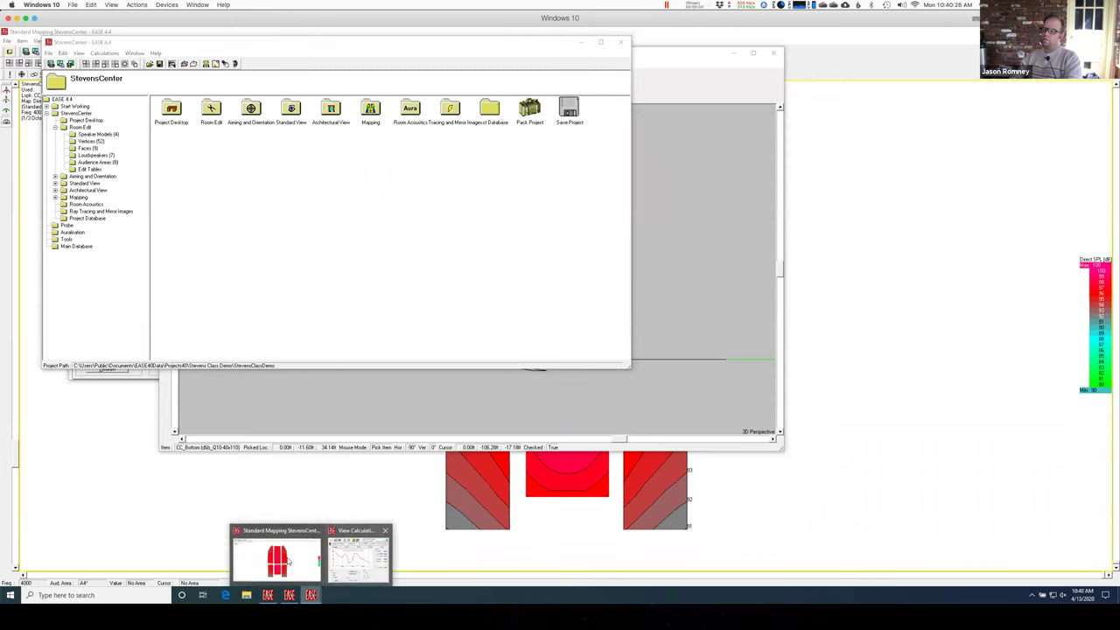
left_click(272, 548)
left_click(10, 51)
left_click(544, 340)
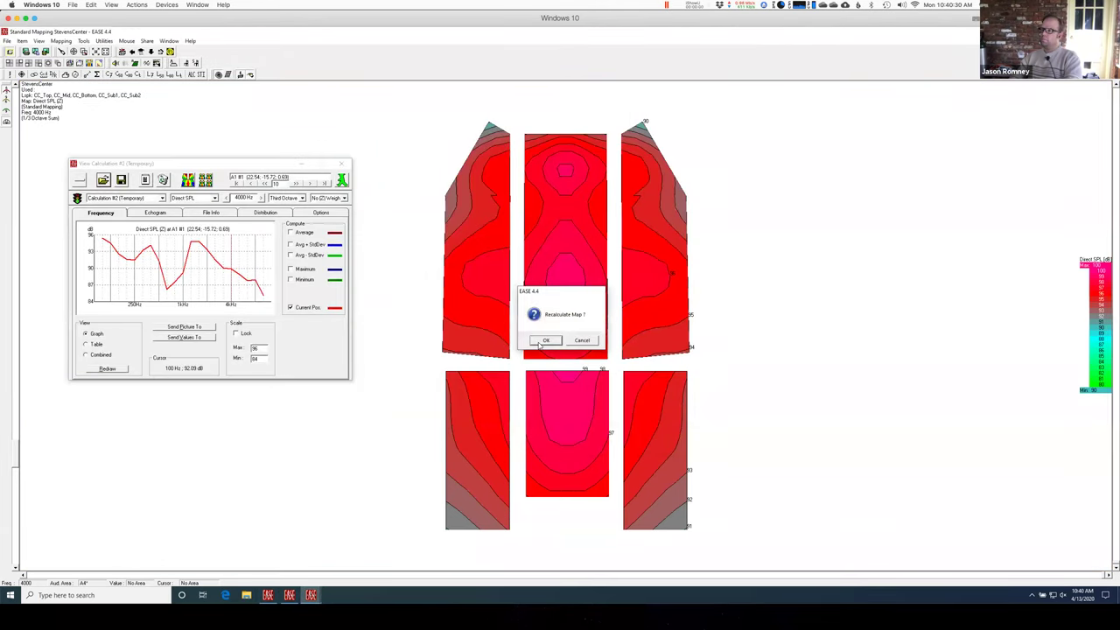
left_click(133, 209)
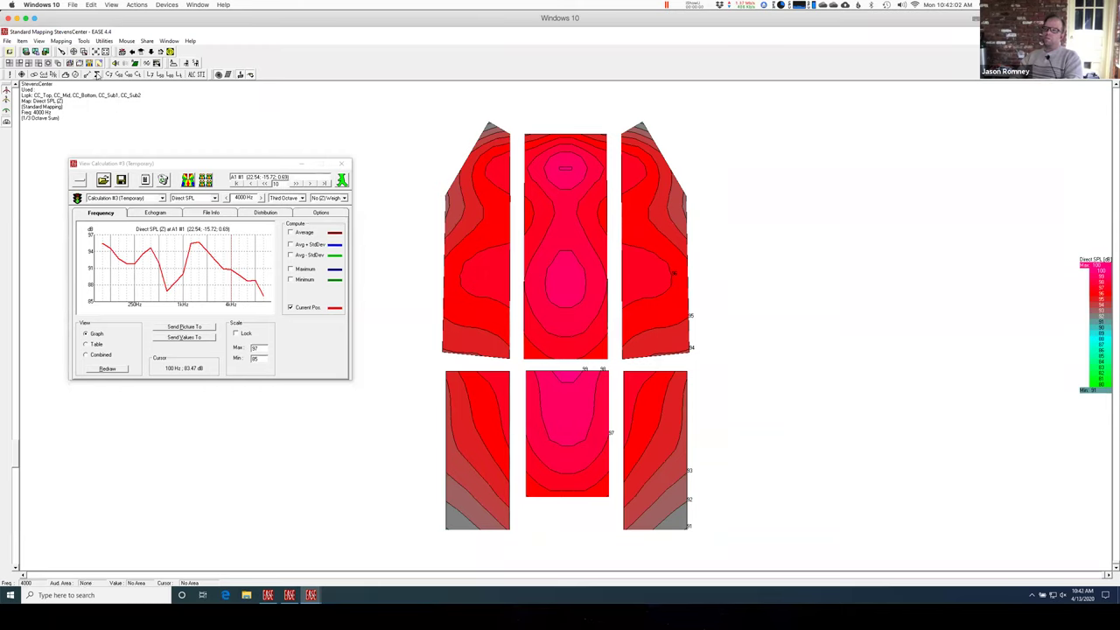
Close the third calculation's results, calculate the direct SPL map at 4000 Hz using only the FF loudspeaker group, and close its results window.
left_click(87, 75)
left_click(248, 582)
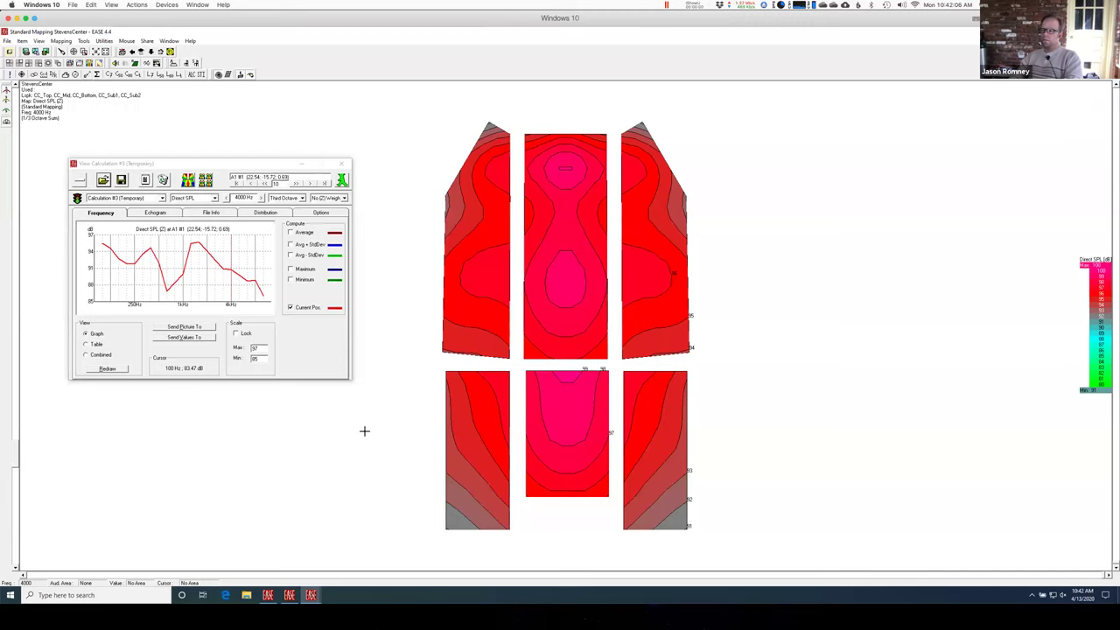
left_click(341, 164)
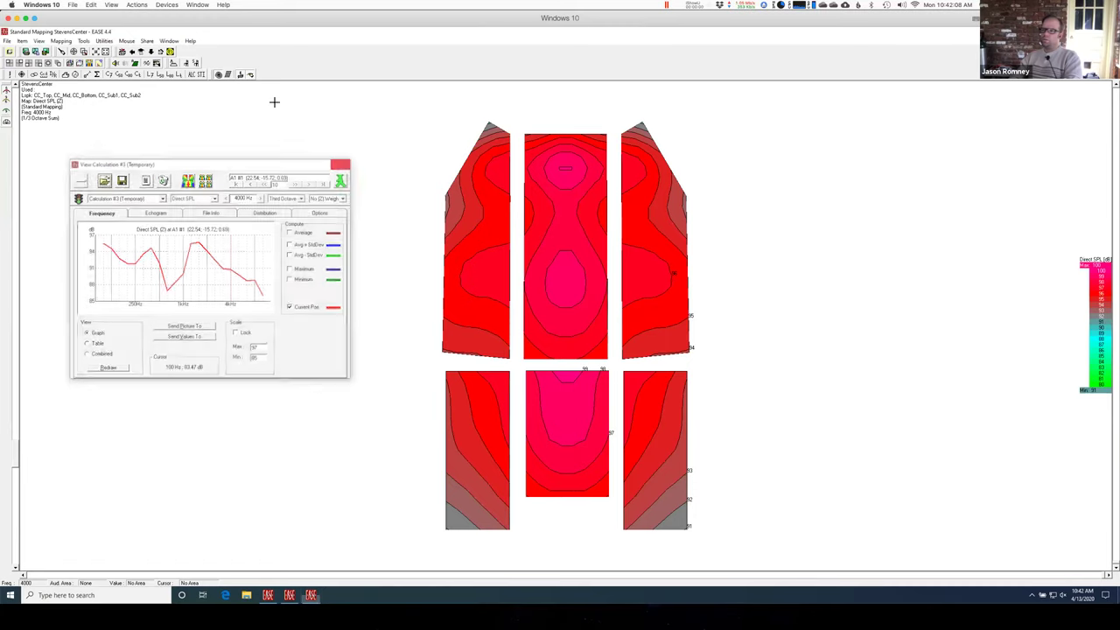
left_click(86, 75)
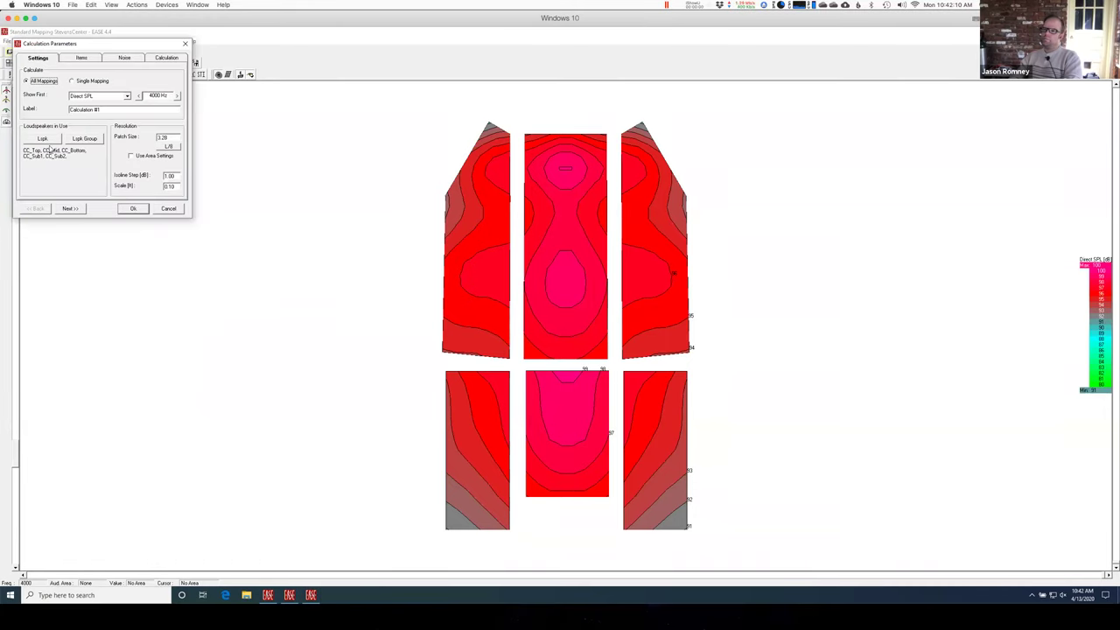
left_click(45, 140)
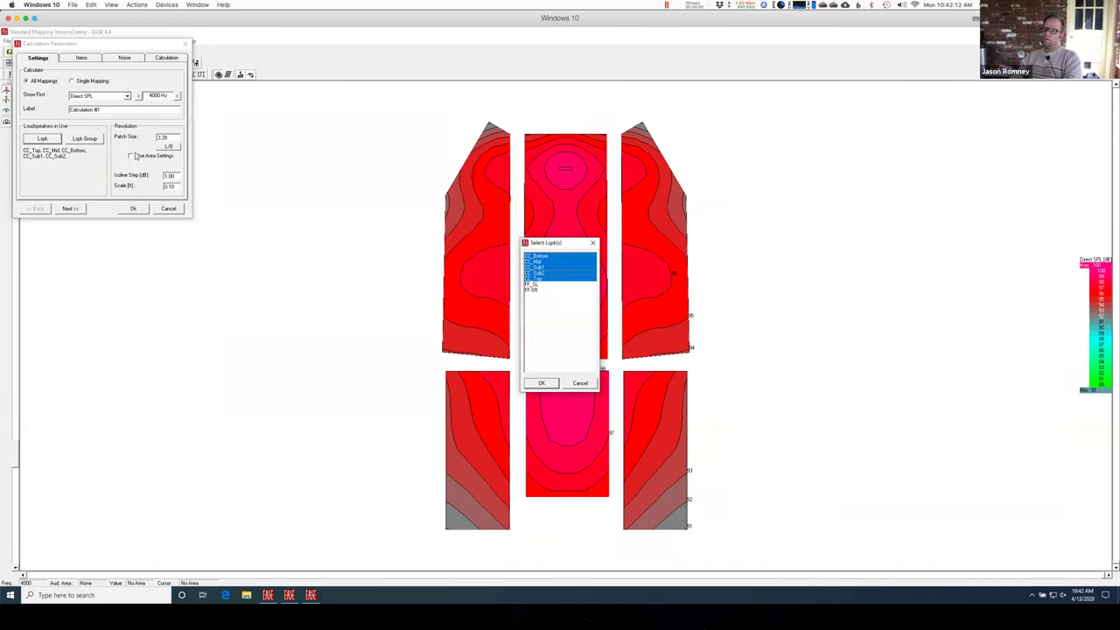
key("Return")
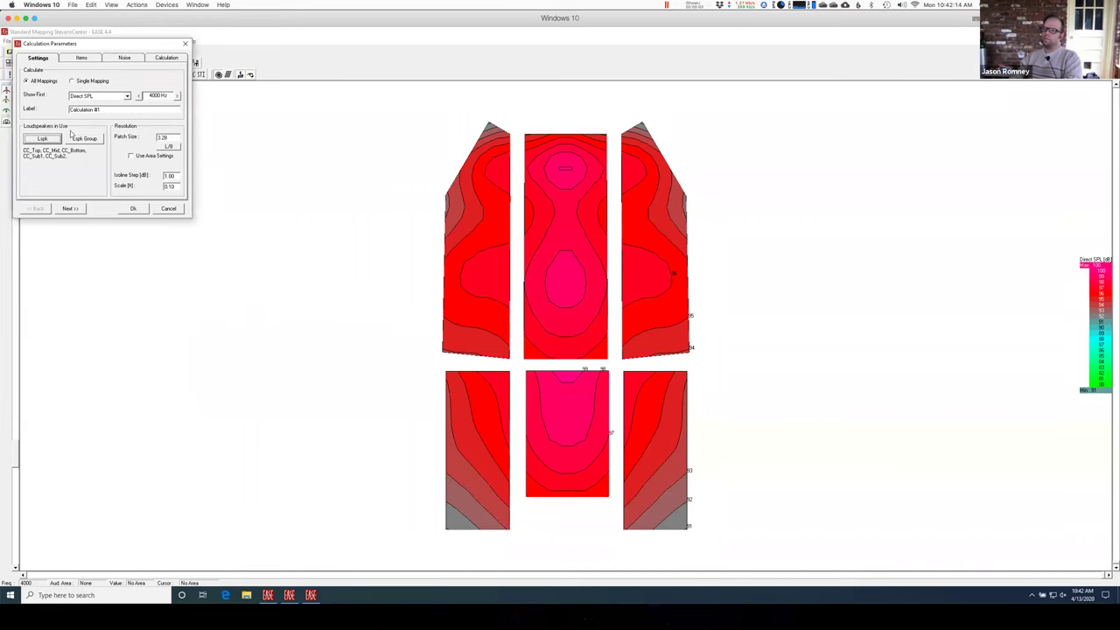
left_click(77, 138)
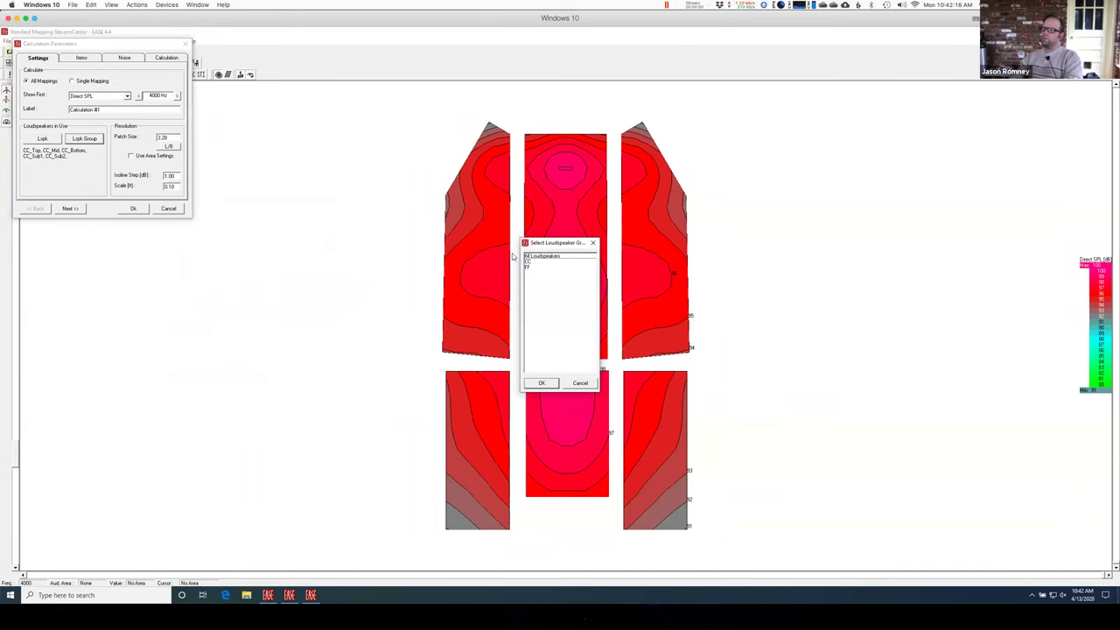
left_click(536, 268)
left_click(542, 383)
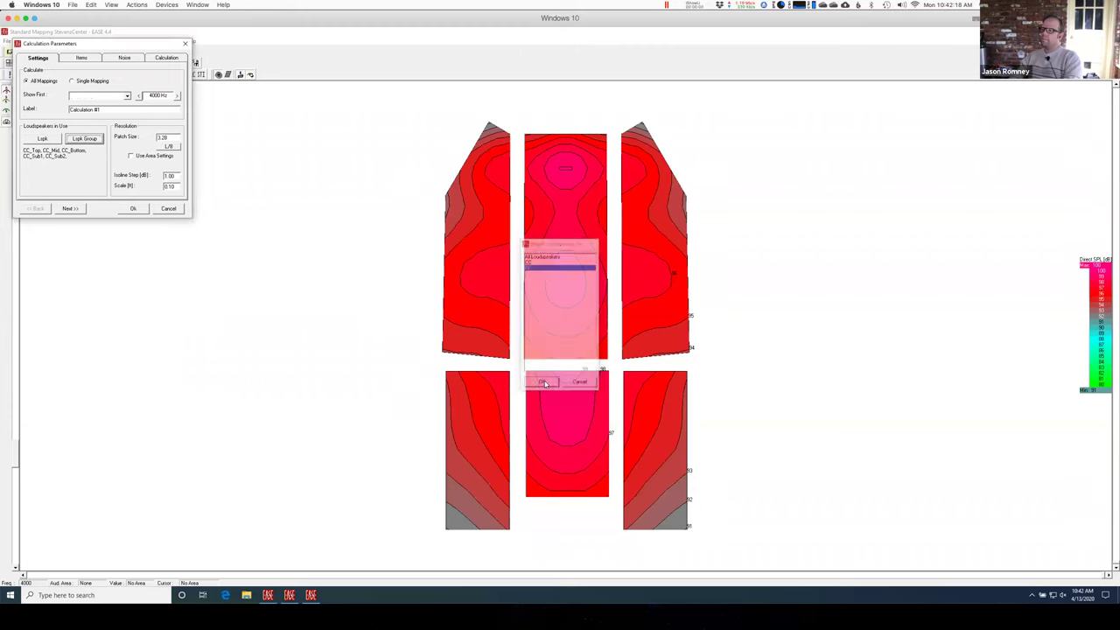
left_click(134, 208)
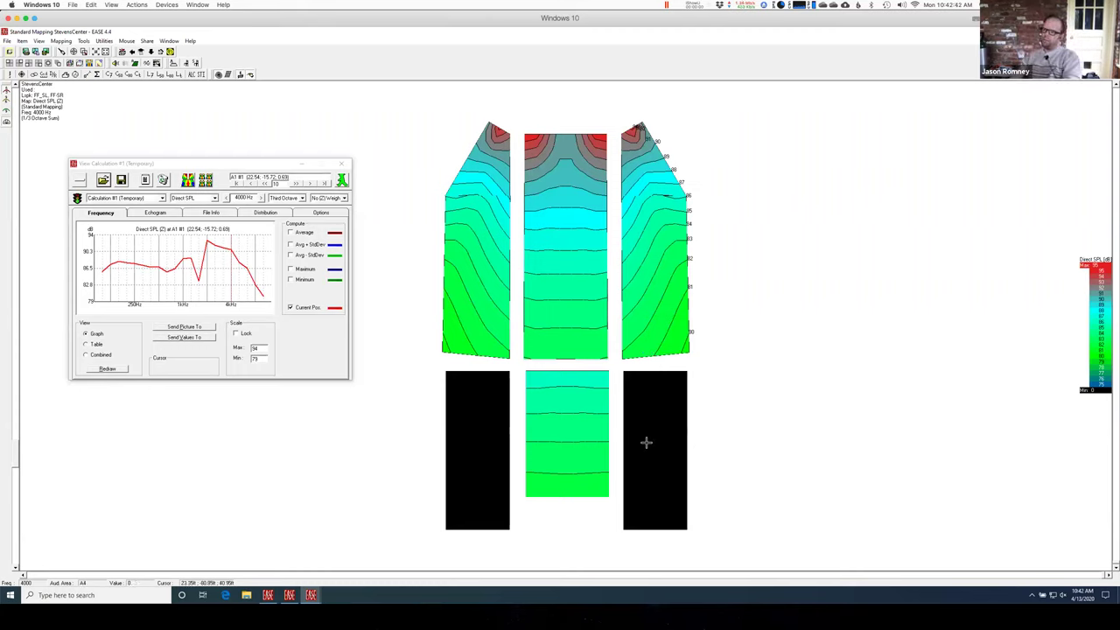
left_click(341, 164)
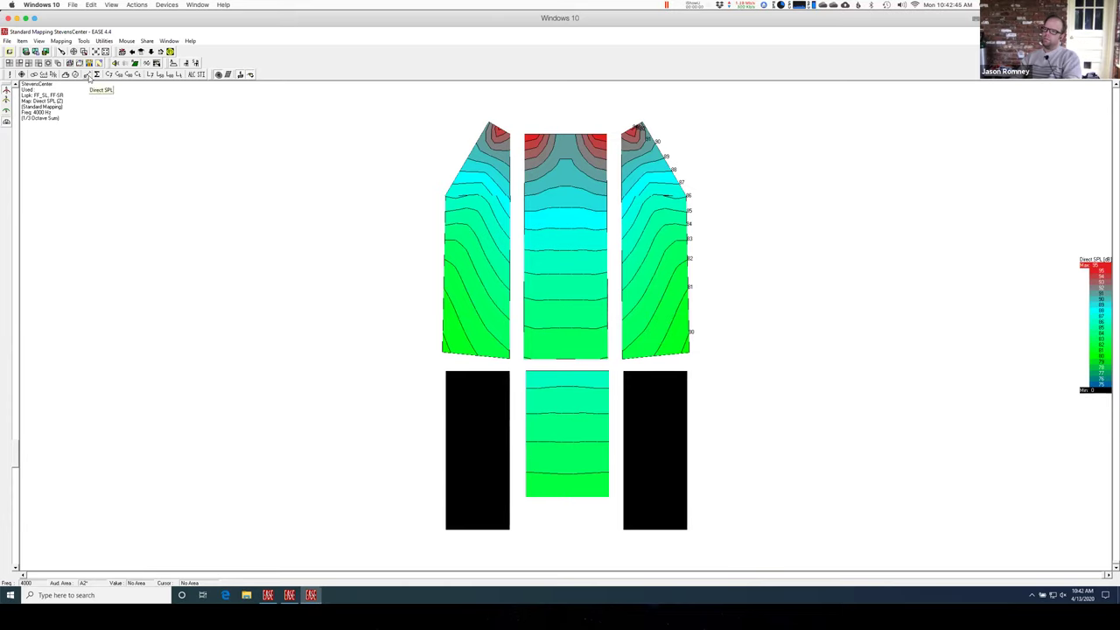
Try to calculate the direct SPL map on listener seats instead of audience areas.
left_click(87, 75)
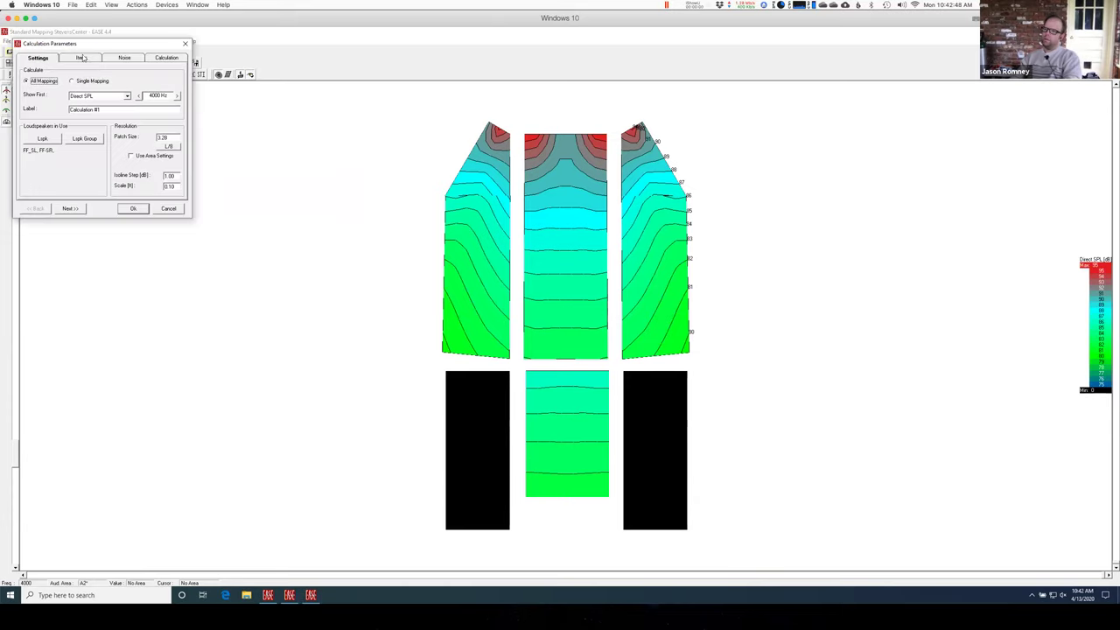
left_click(81, 57)
left_click_drag(129, 48, 266, 141)
left_click(172, 191)
left_click(169, 178)
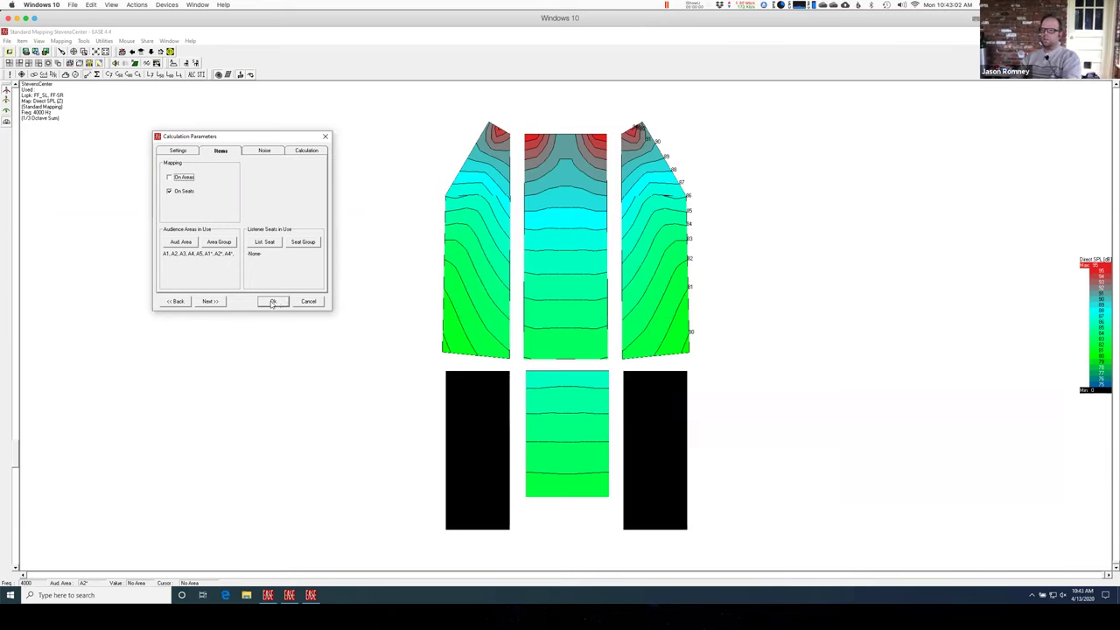
left_click(272, 302)
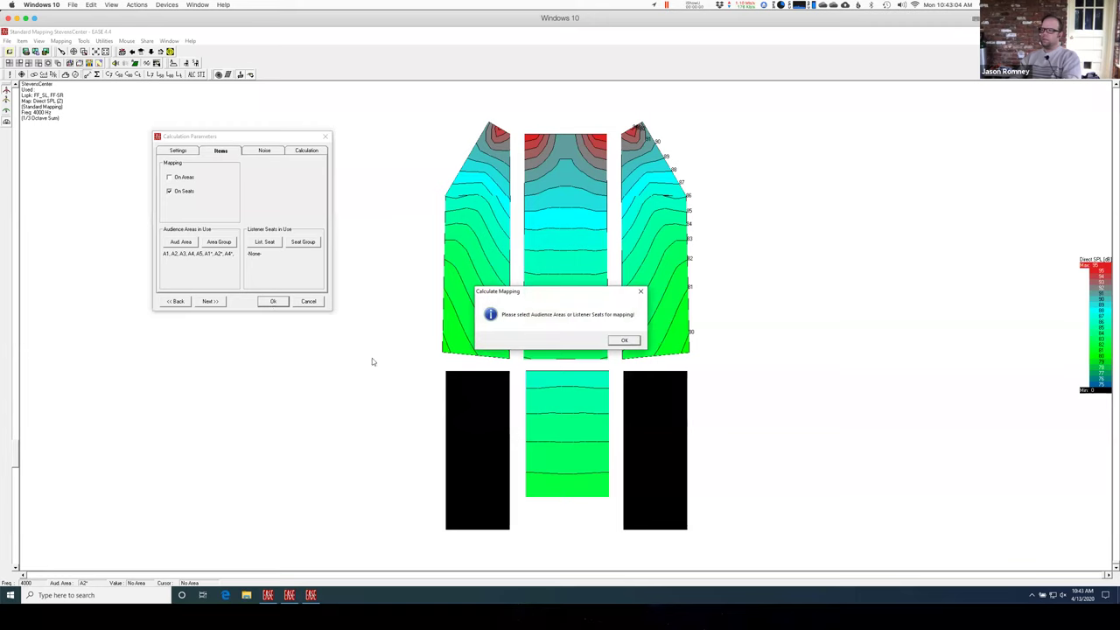
left_click(624, 340)
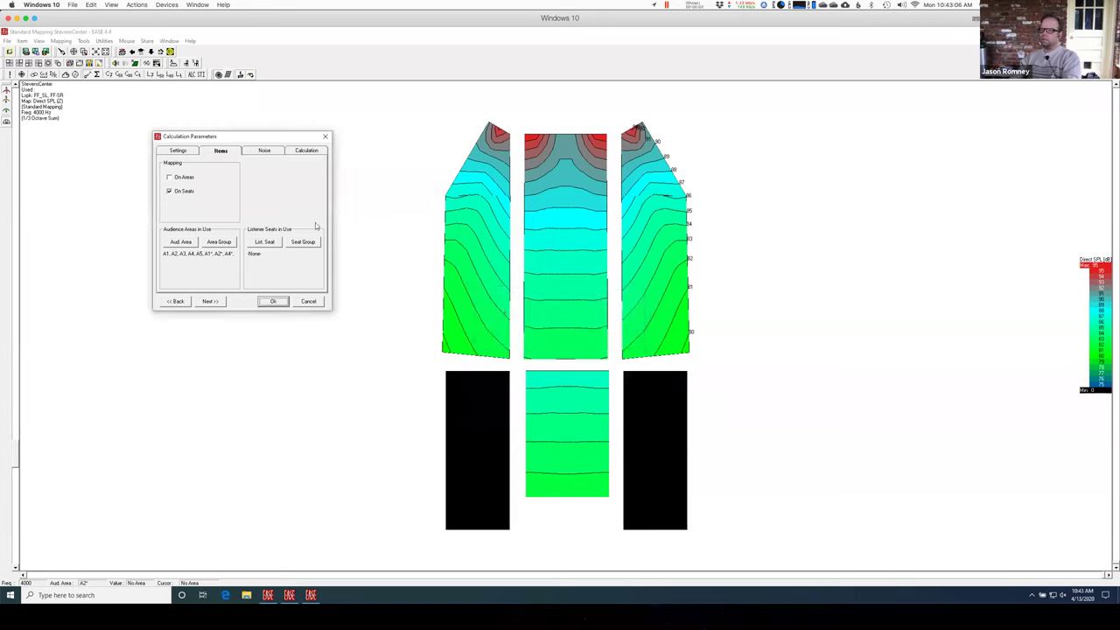
Try adding the All Listener Seats group, then return the mapping to audience areas only and recalculate the direct SPL map.
left_click(170, 178)
left_click(175, 177)
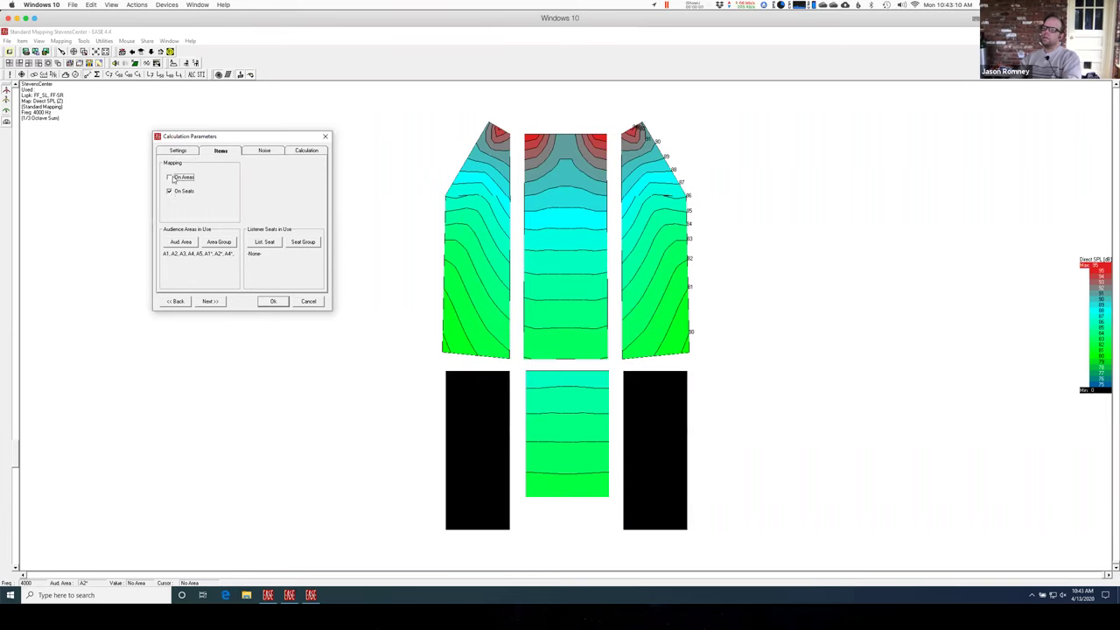
left_click(260, 243)
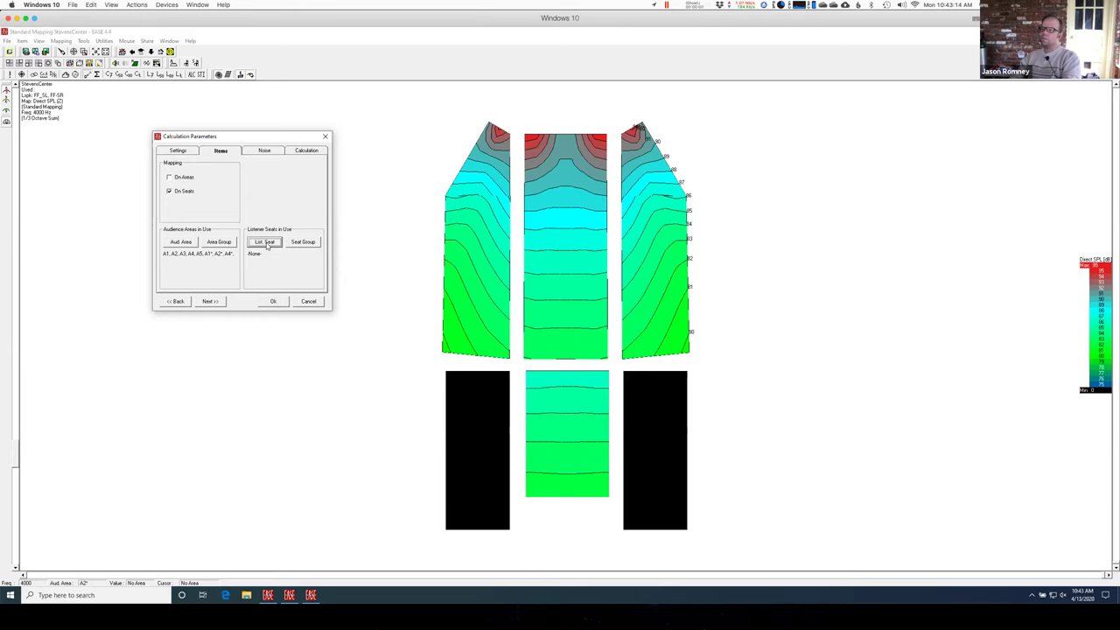
left_click(302, 242)
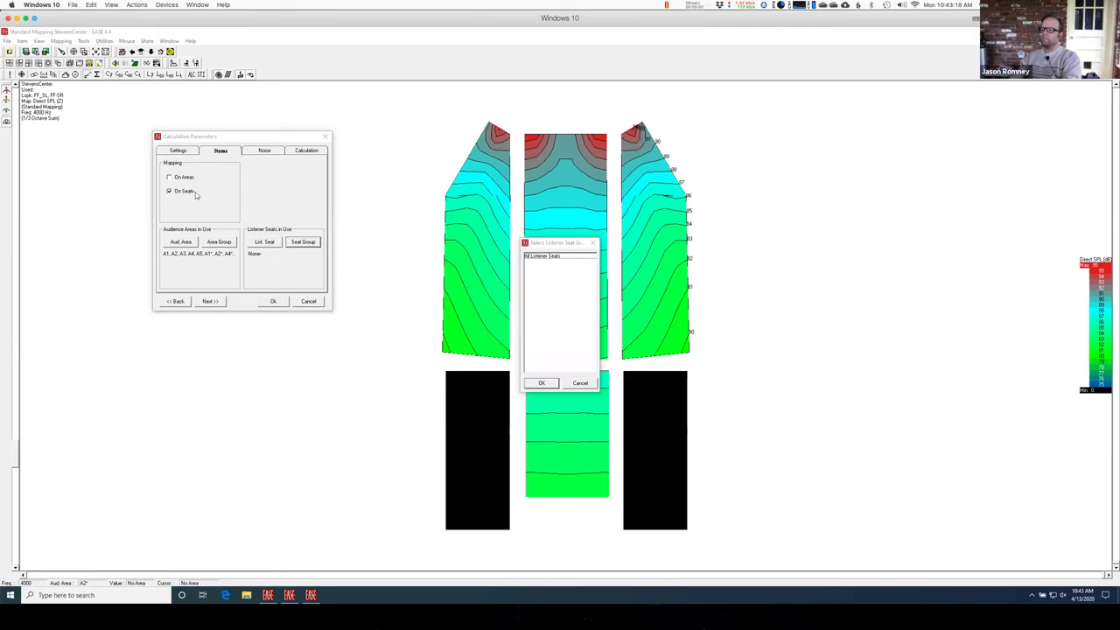
left_click(542, 385)
left_click(185, 177)
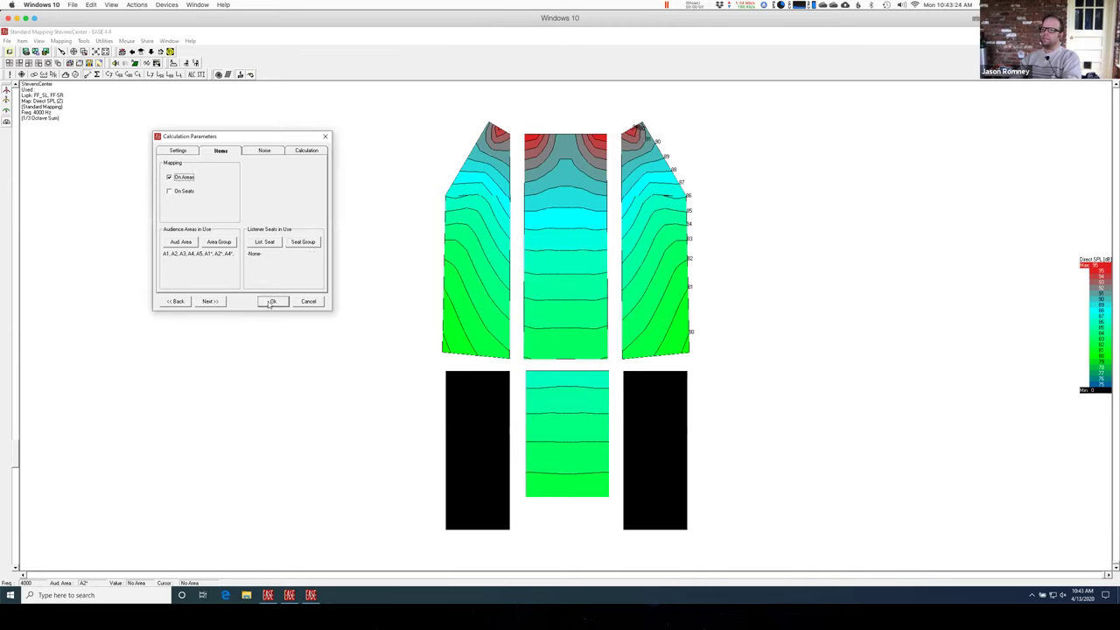
left_click(273, 302)
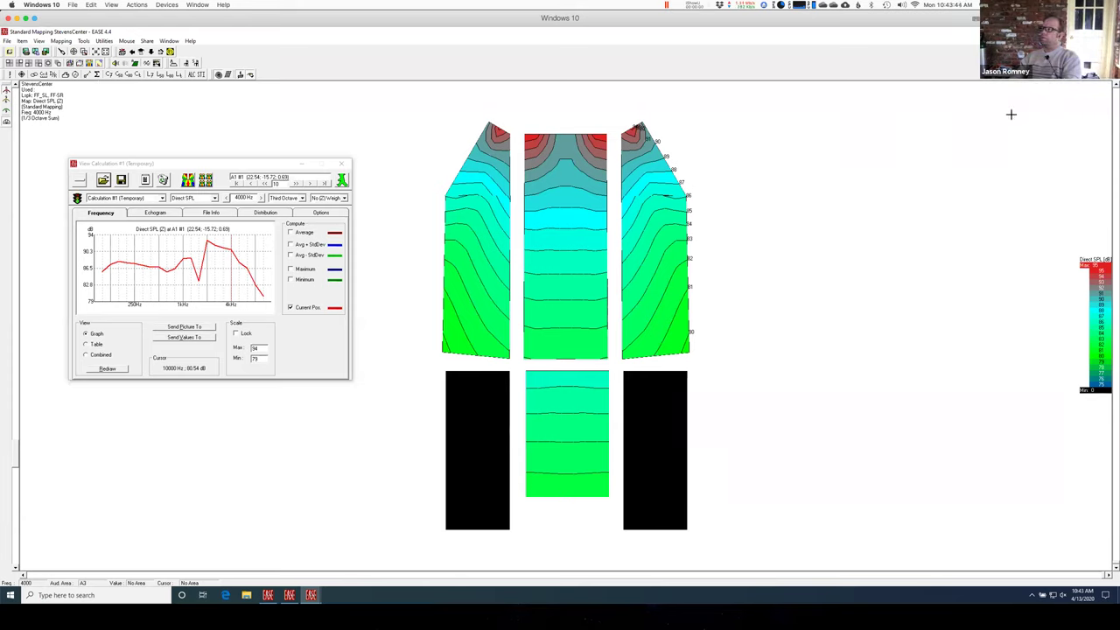
Replace the standard area mapping with a maximized Eyes 3D view, rotated to 0° horizontal and -28° vertical.
key("alt+F4")
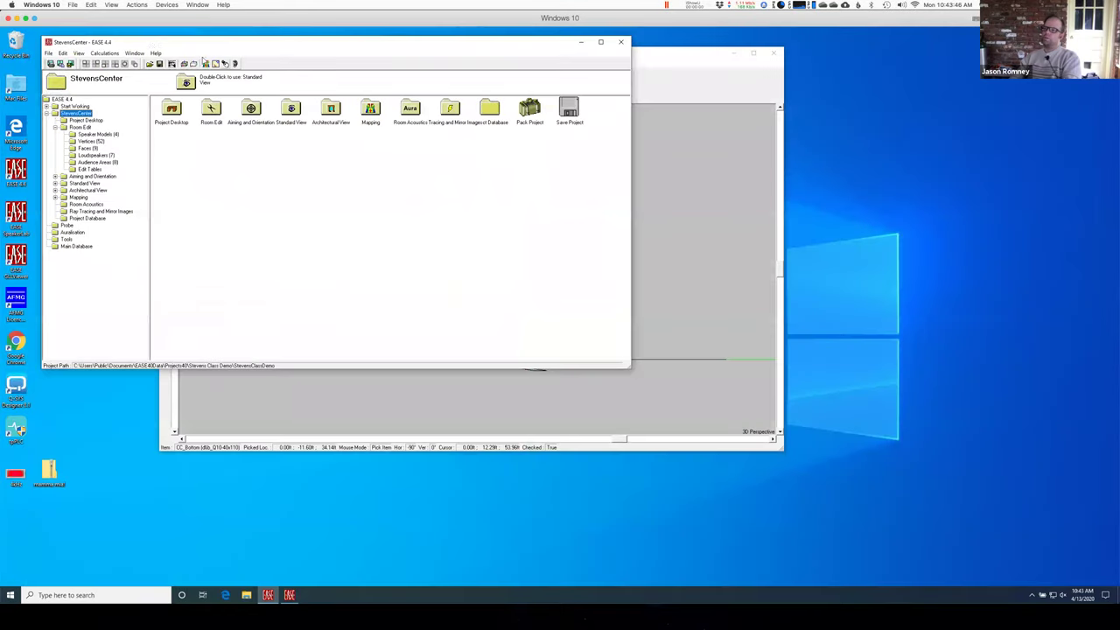
left_click(105, 53)
left_click(105, 75)
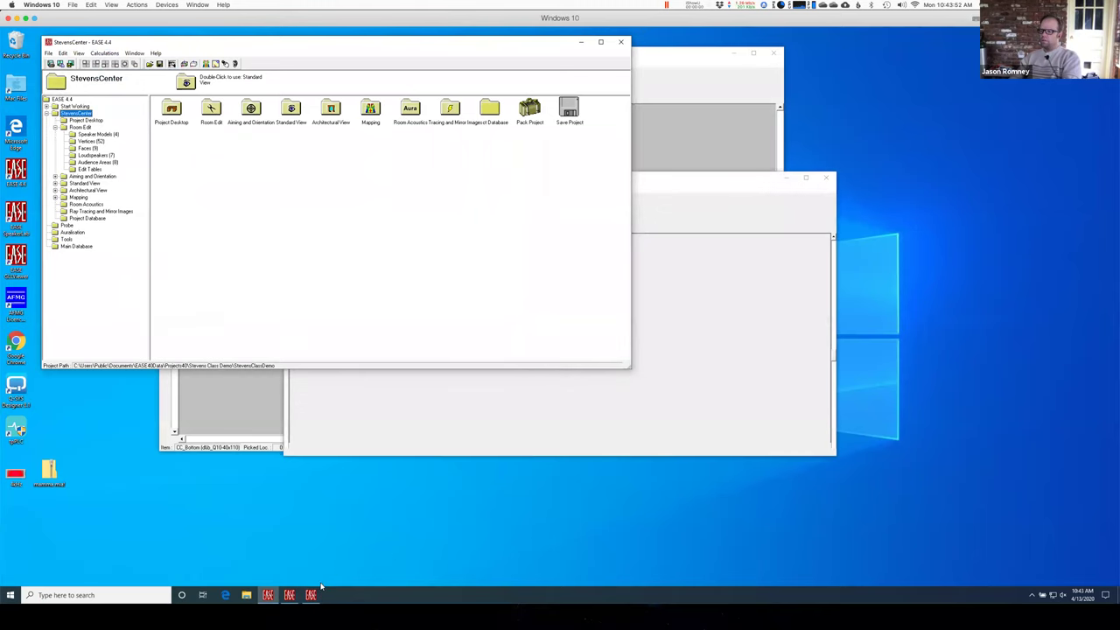
left_click(311, 595)
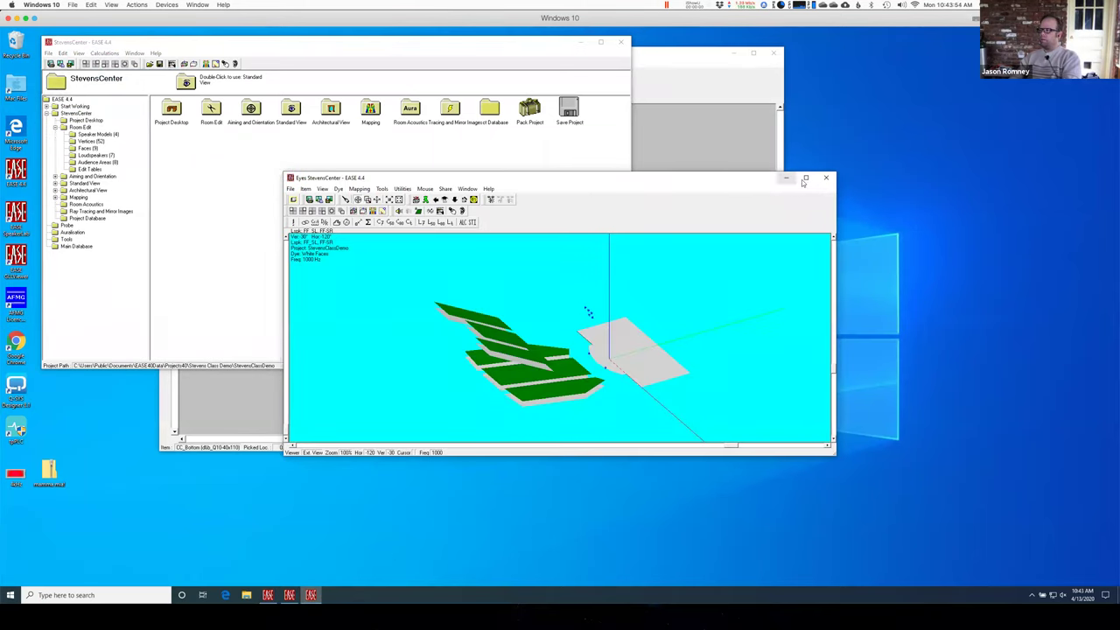
left_click(807, 178)
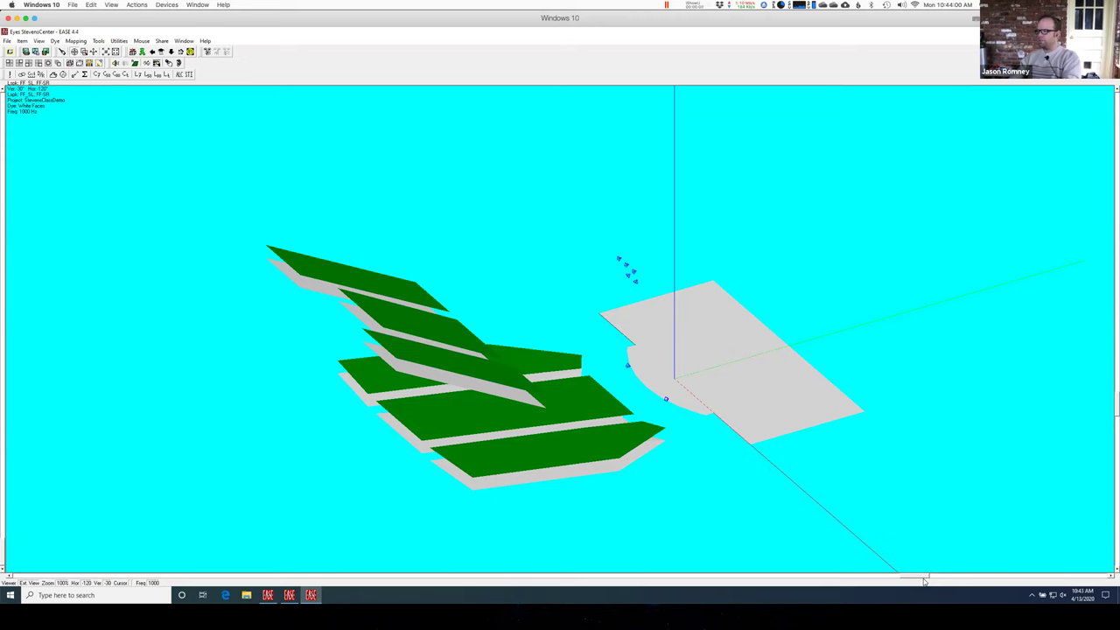
left_click_drag(922, 578, 568, 564)
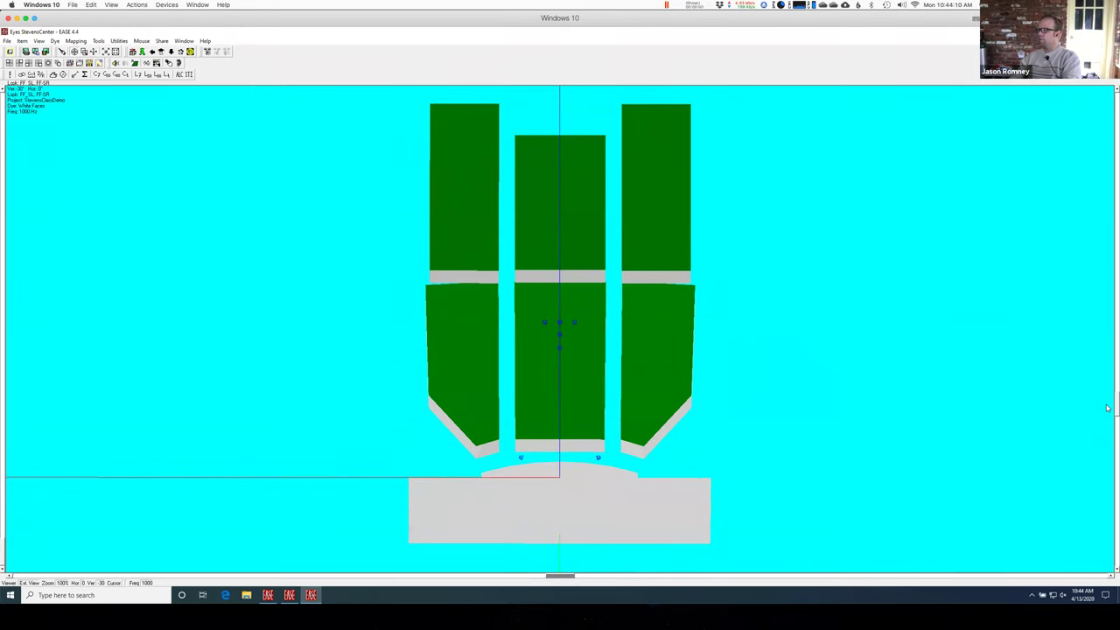
left_click_drag(1116, 408, 1116, 401)
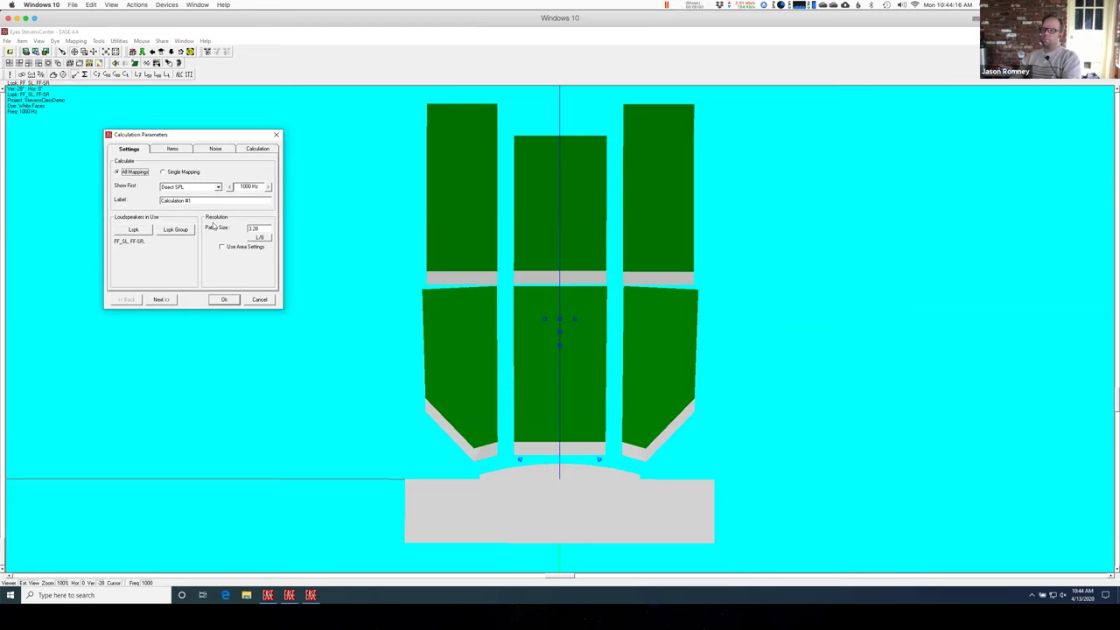
Calculate the FF loudspeakers' direct SPL map at 4000 Hz on the audience areas in the 3D view and close the results.
left_click(258, 190)
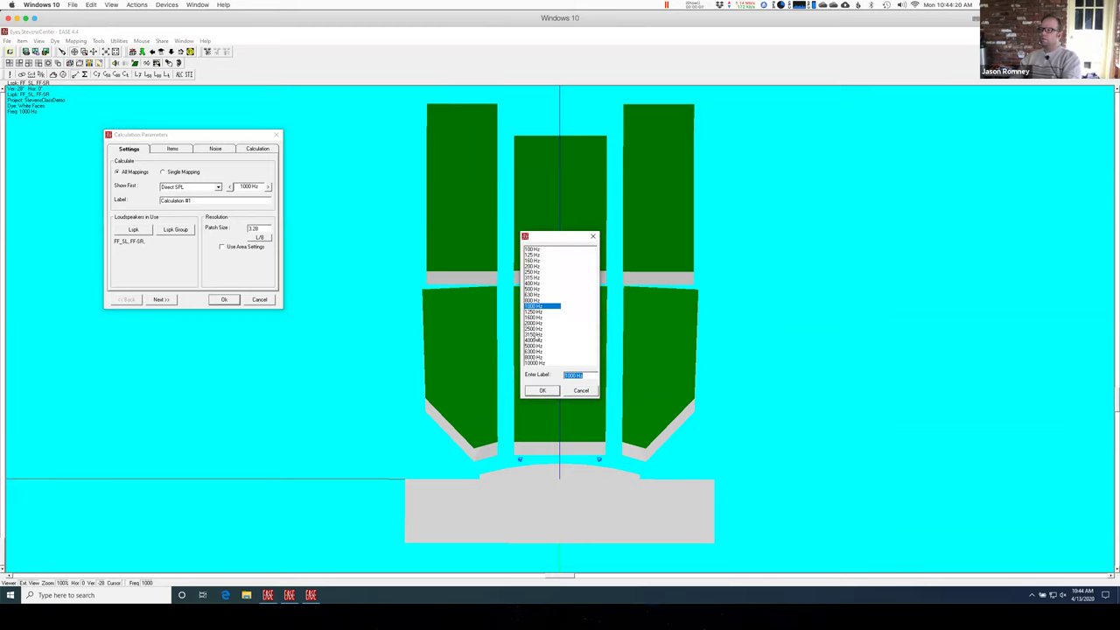
left_click(534, 340)
left_click(542, 390)
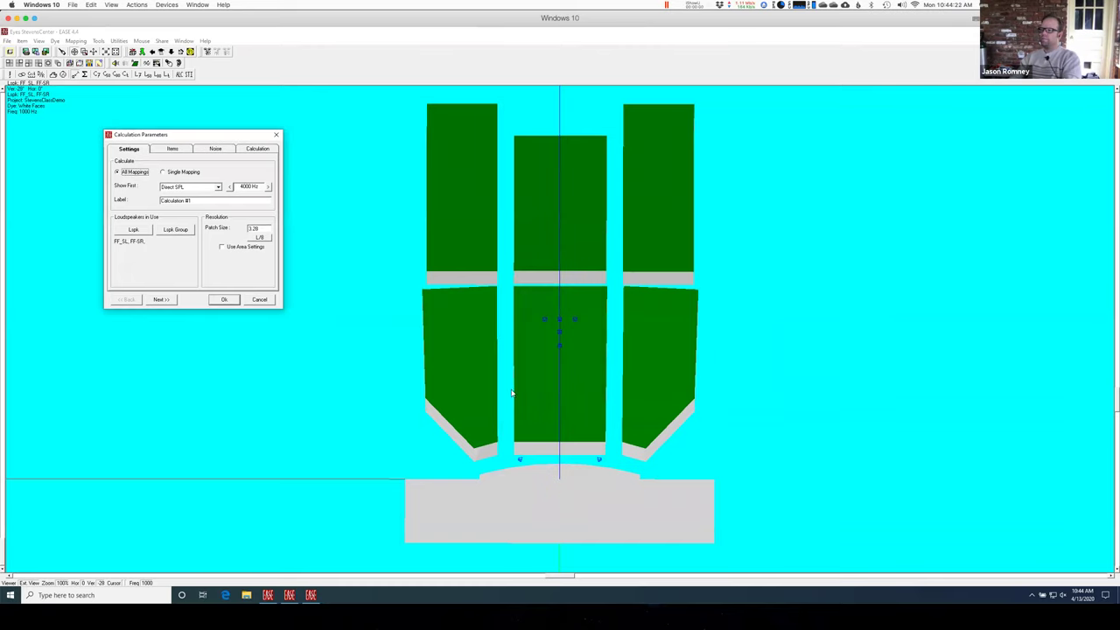
left_click(224, 300)
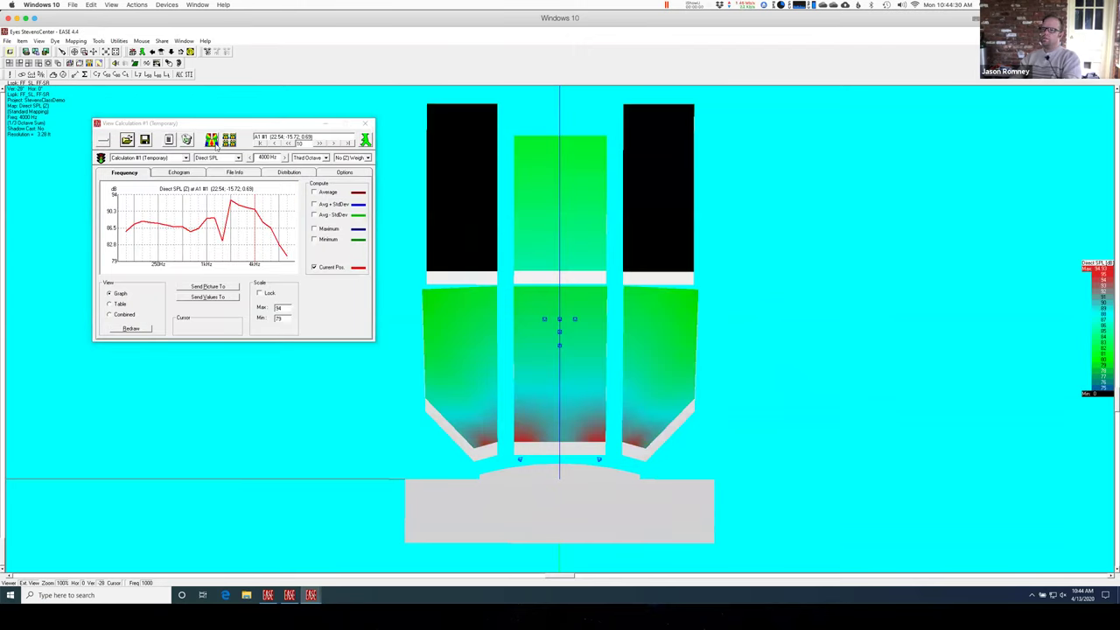
left_click(365, 123)
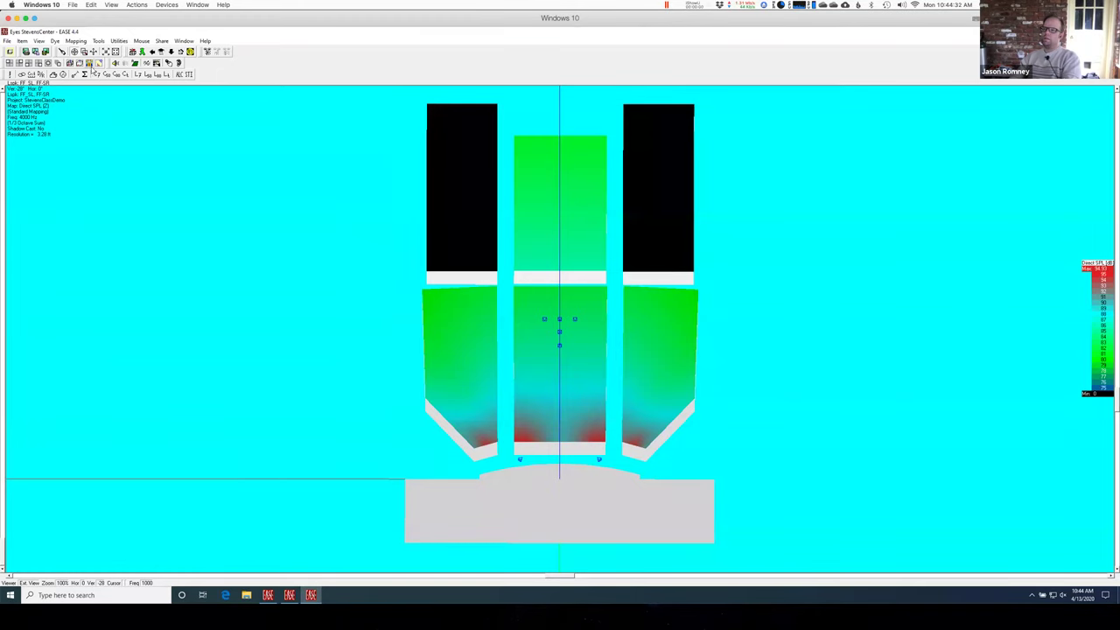
Recalculate the direct SPL map on faces only, using faces F1 through F9, and close the results.
left_click(74, 74)
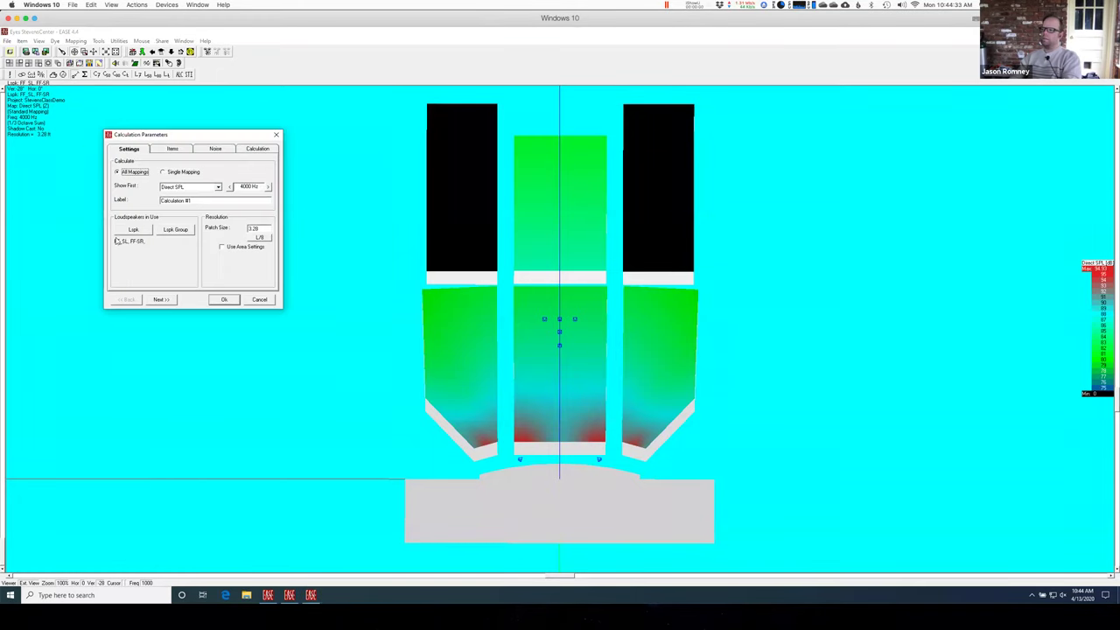
left_click(172, 149)
left_click(124, 204)
left_click(122, 175)
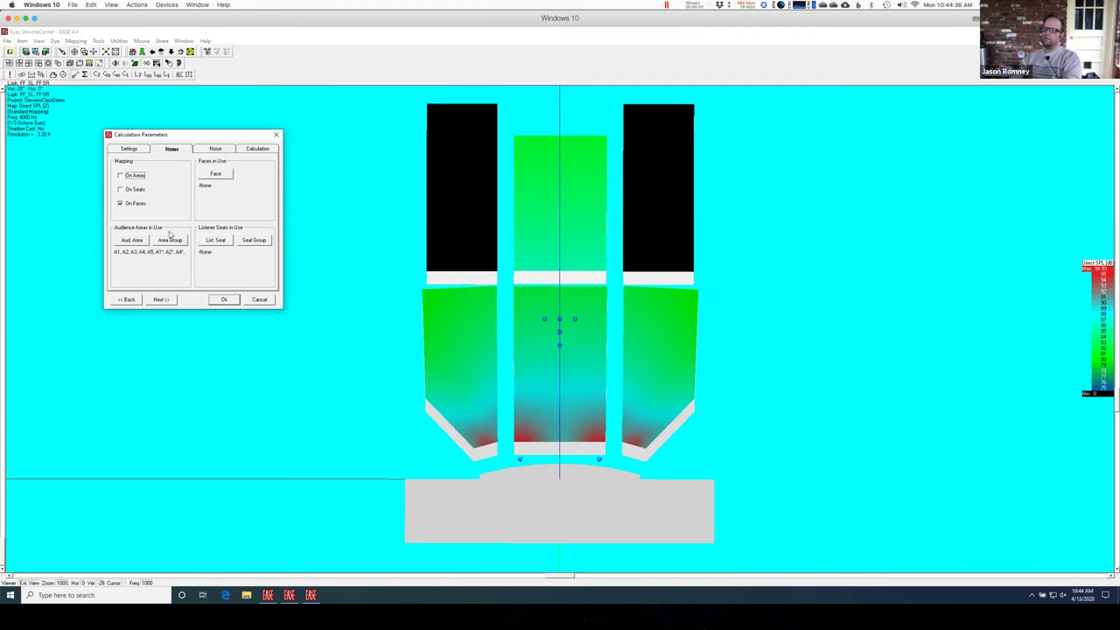
left_click(204, 175)
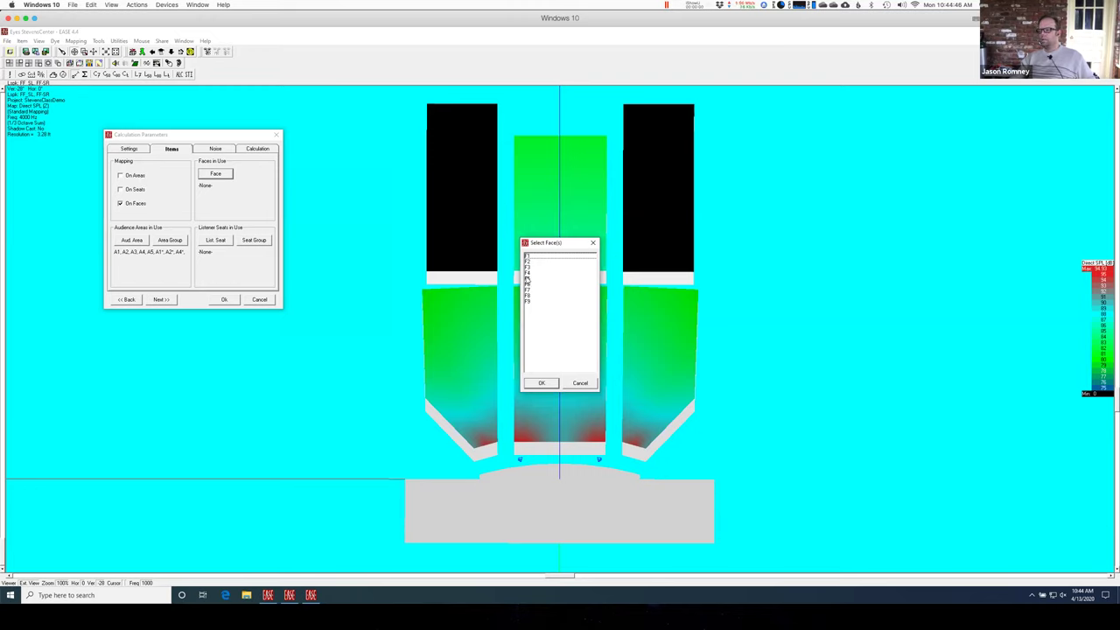
left_click(535, 257)
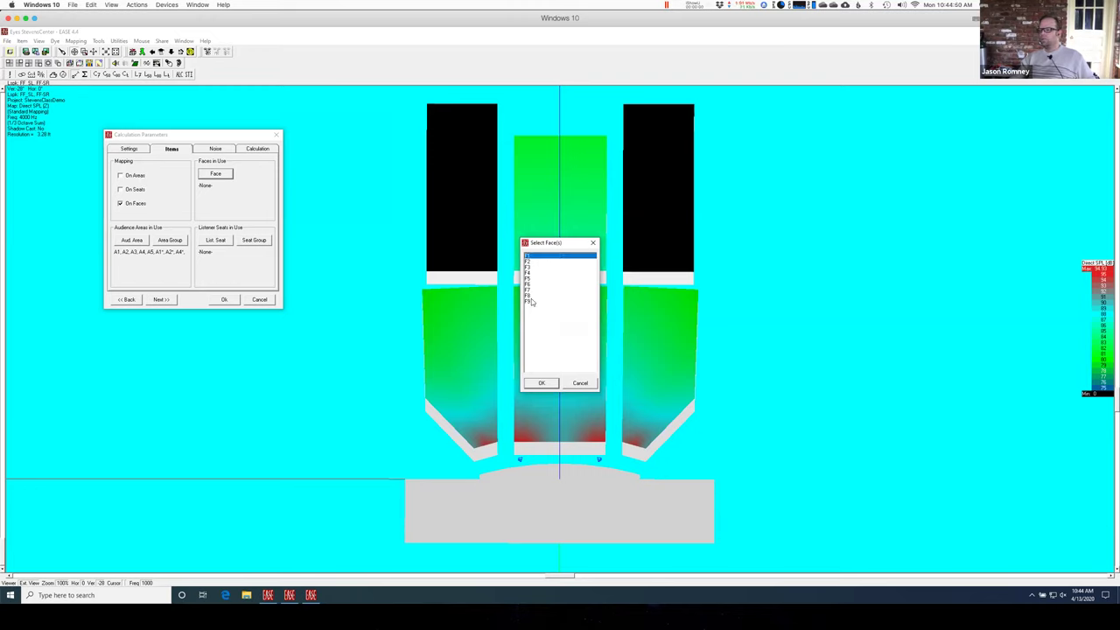
left_click(531, 300, "shift")
left_click(540, 382)
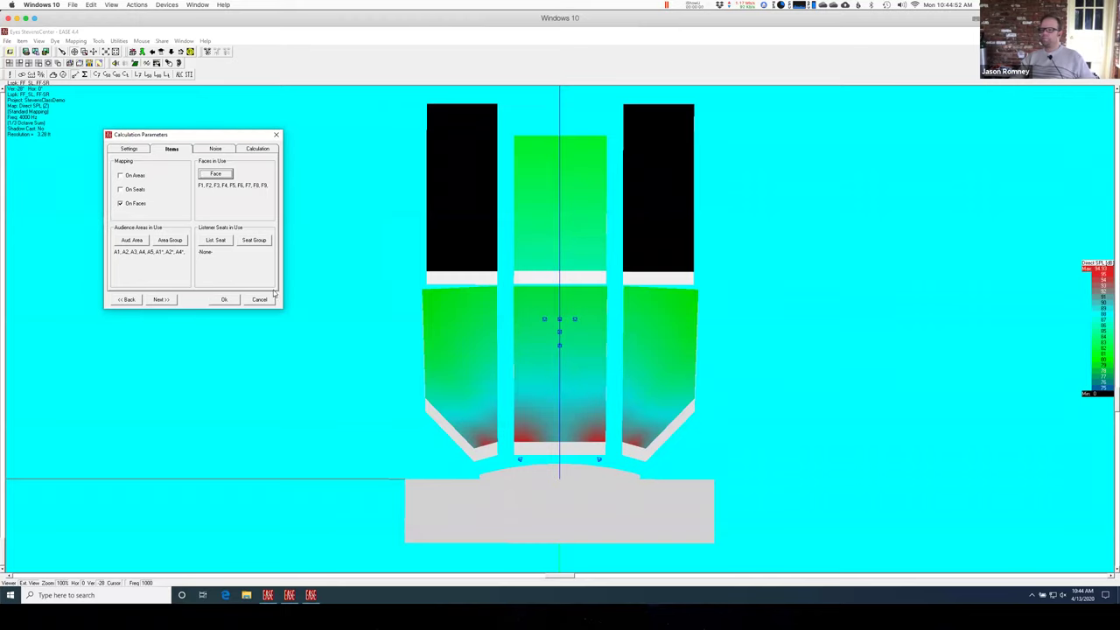
left_click(222, 300)
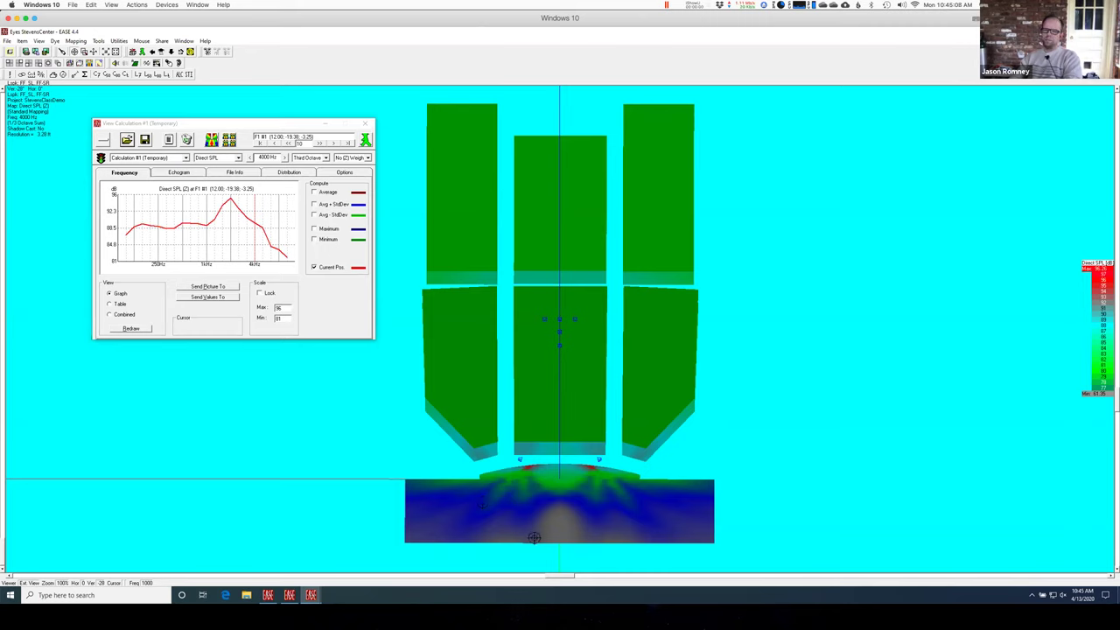
left_click(368, 122)
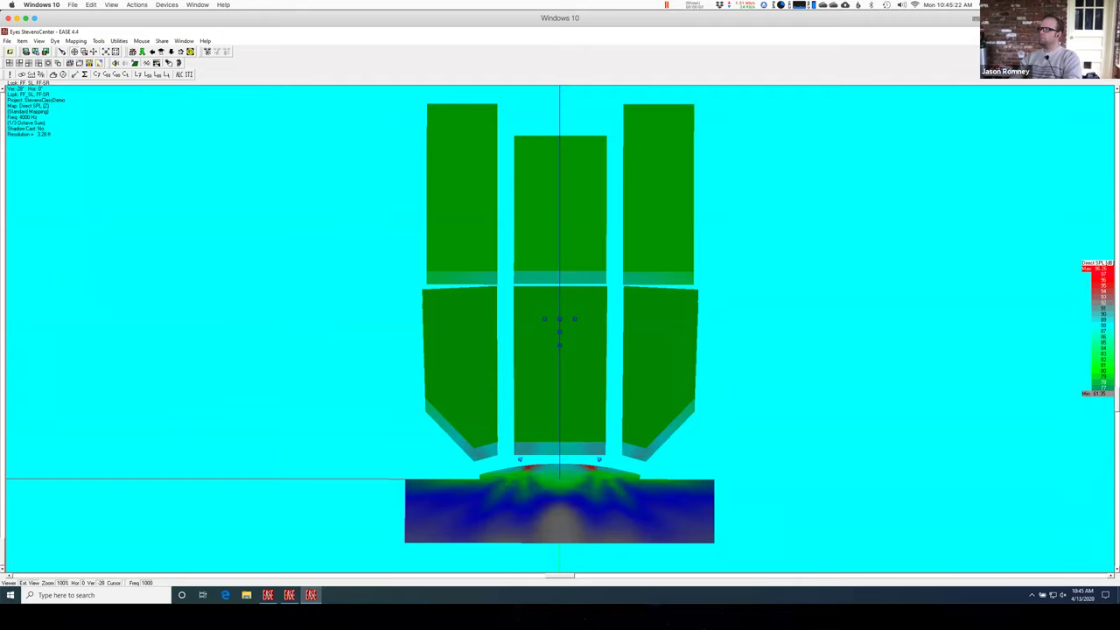
Close the Eyes 3D view and reopen the standard area mapping in a maximized window.
left_click(1109, 30)
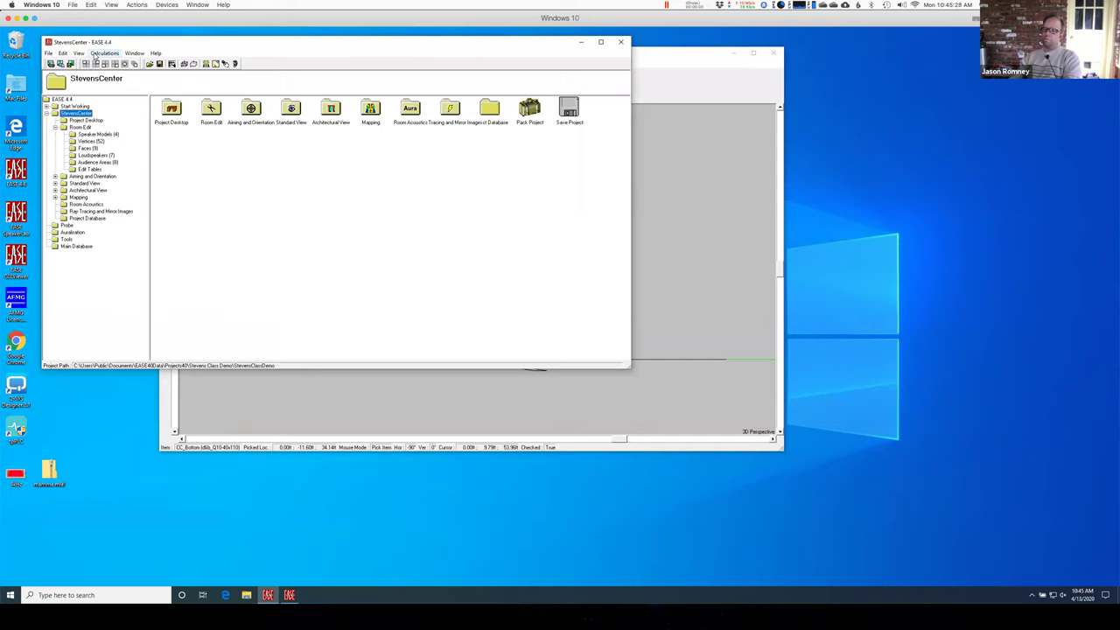
left_click(105, 54)
left_click(114, 66)
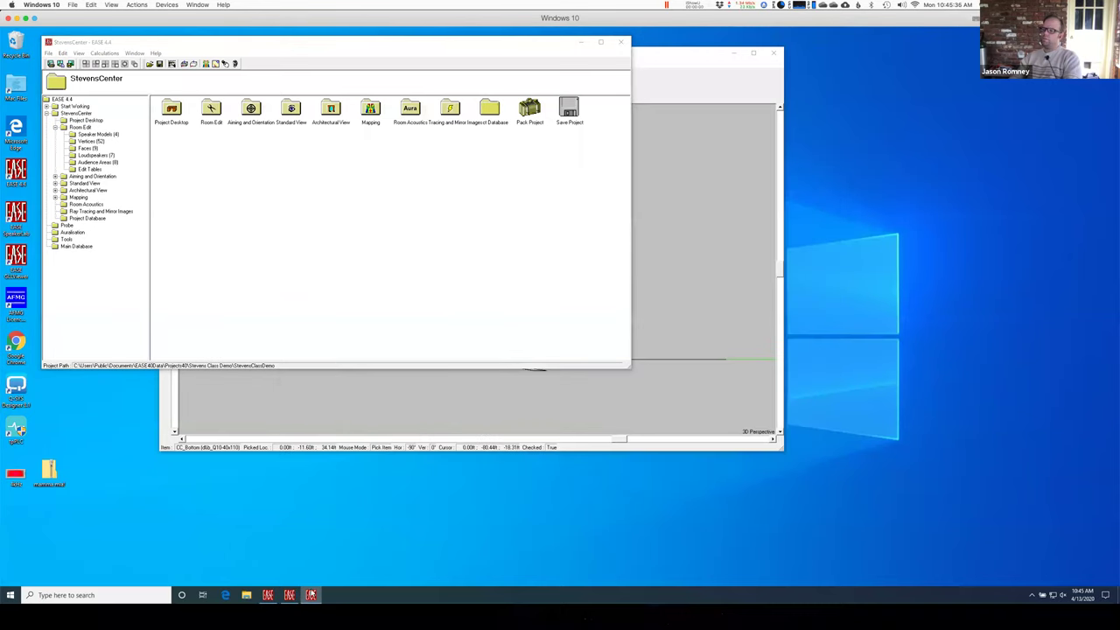
left_click(310, 595)
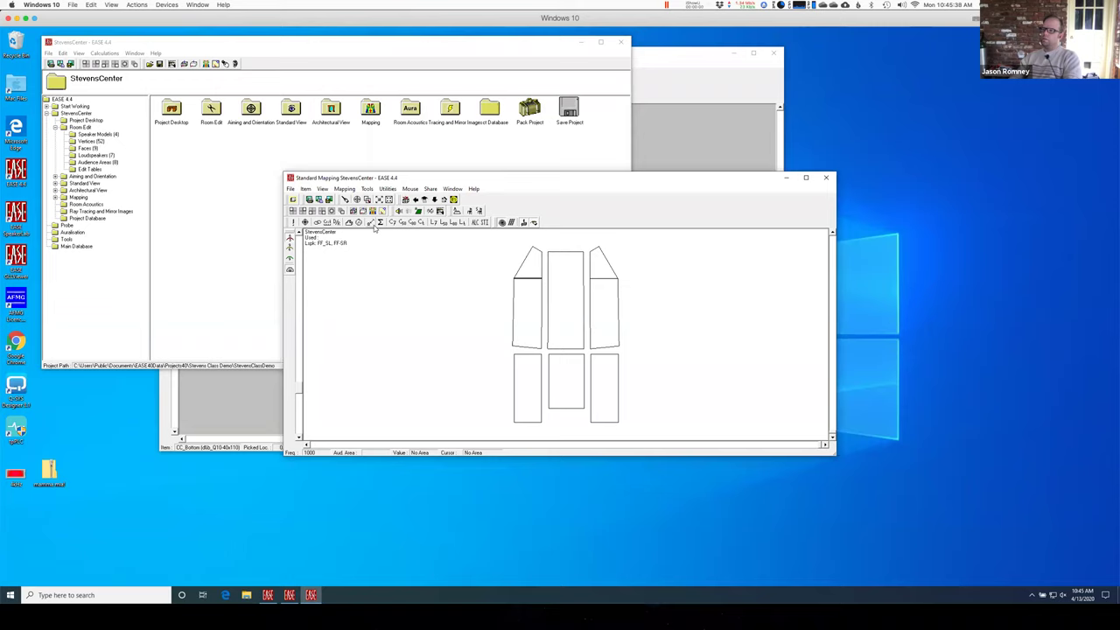
left_click(806, 177)
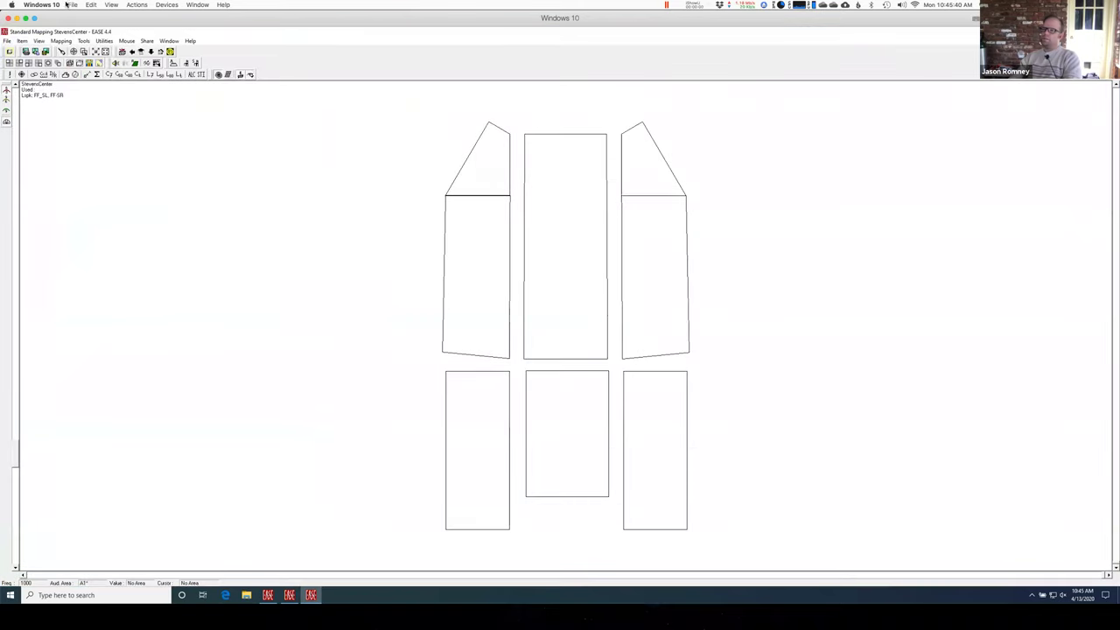
Calculate the 4000 Hz direct SPL area map using the center-cluster and FF loudspeaker groups together.
left_click(90, 76)
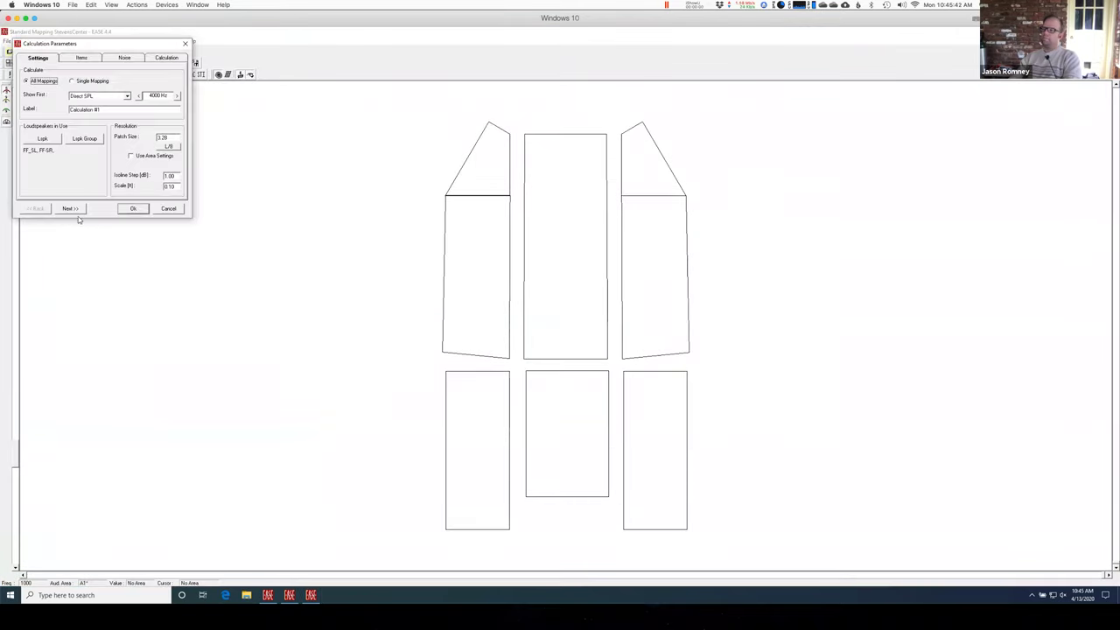
left_click(87, 140)
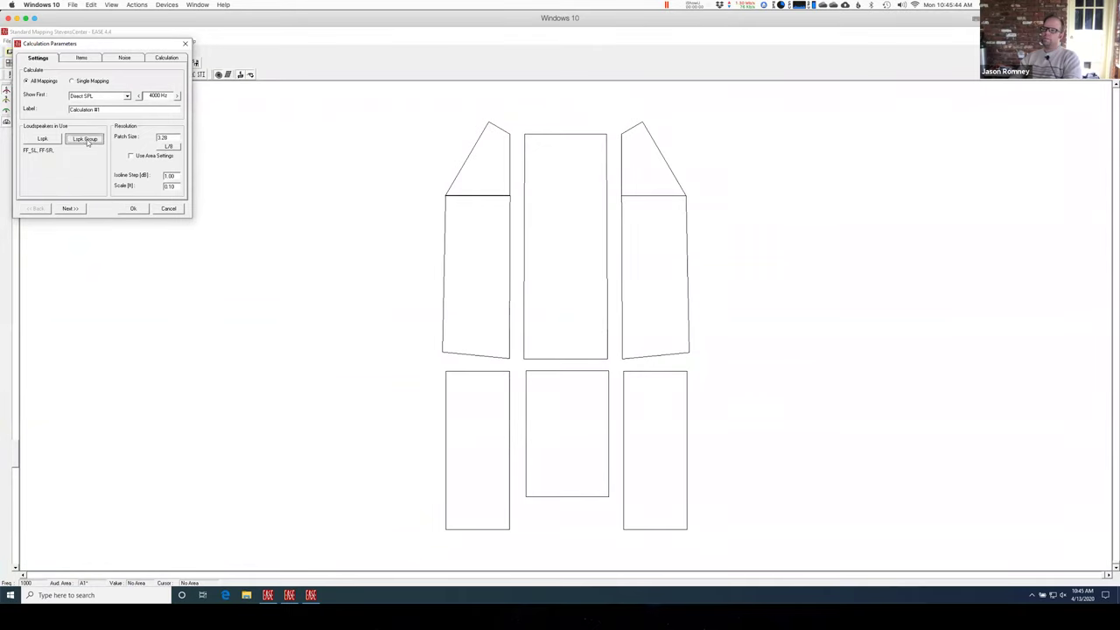
left_click(532, 261)
left_click(533, 268, "ctrl")
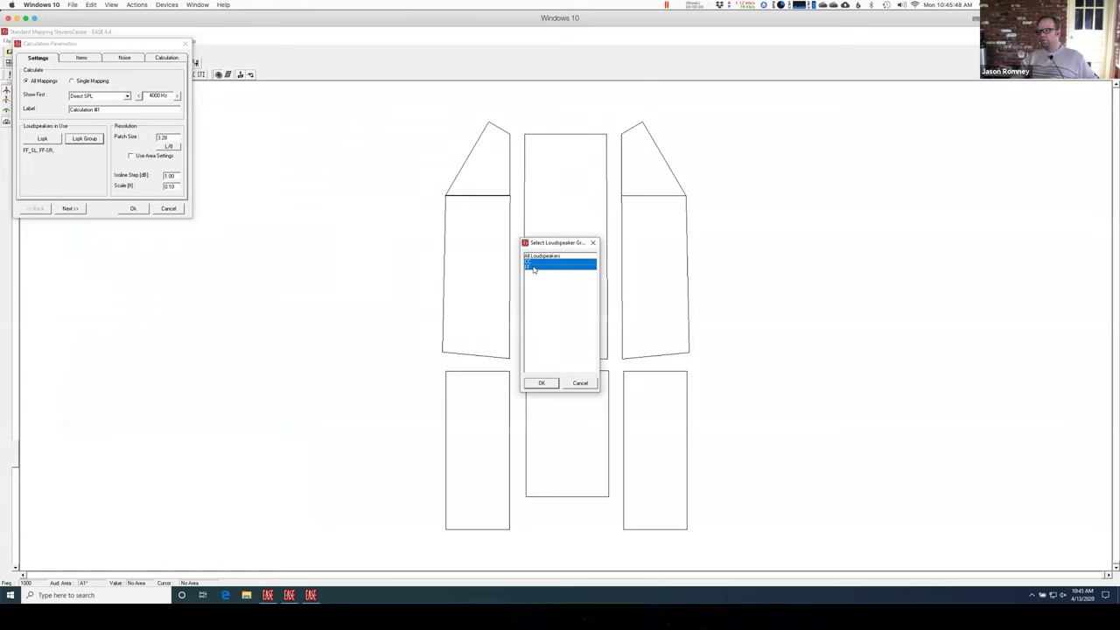
left_click(541, 383)
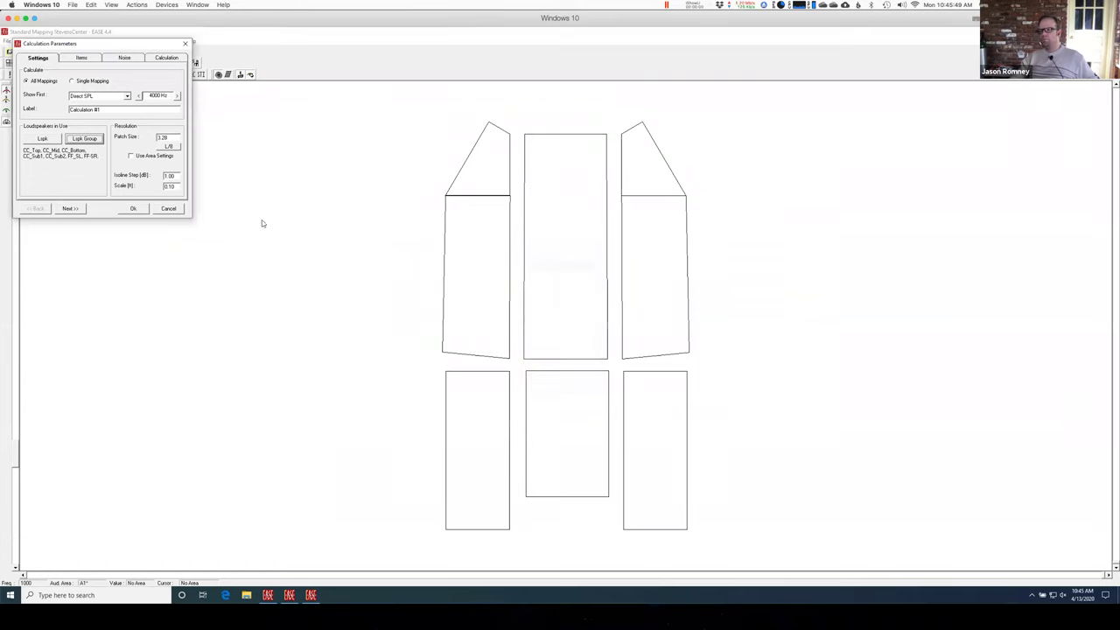
left_click(133, 208)
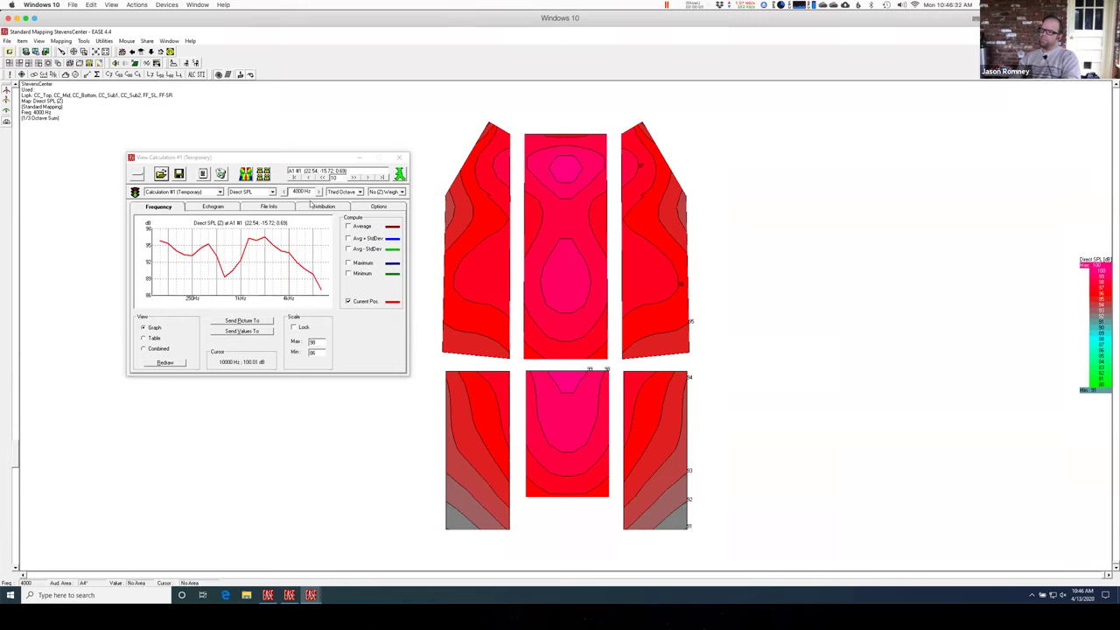
Redraw the combined loudspeakers' direct SPL area map at 500 Hz.
left_click(305, 196)
left_click(304, 196)
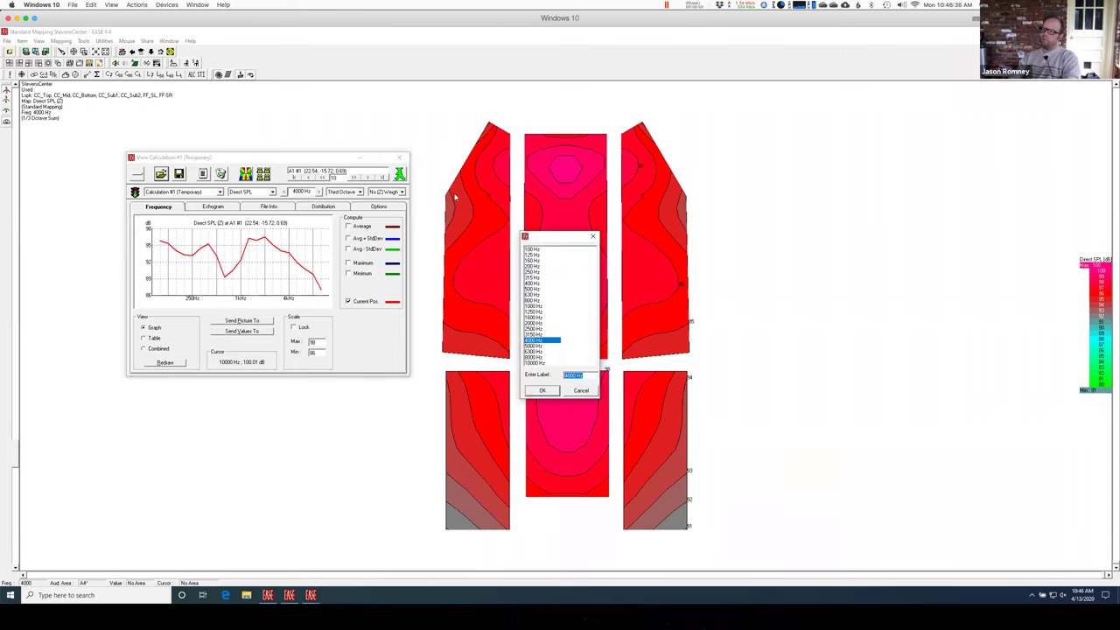
left_click(538, 289)
left_click(542, 390)
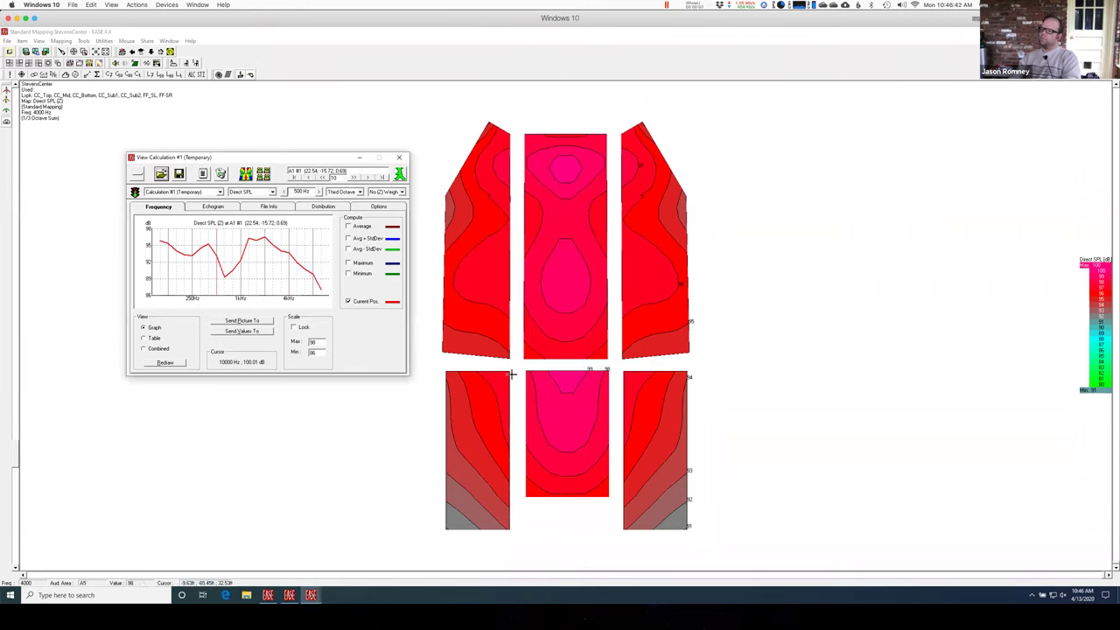
left_click(246, 174)
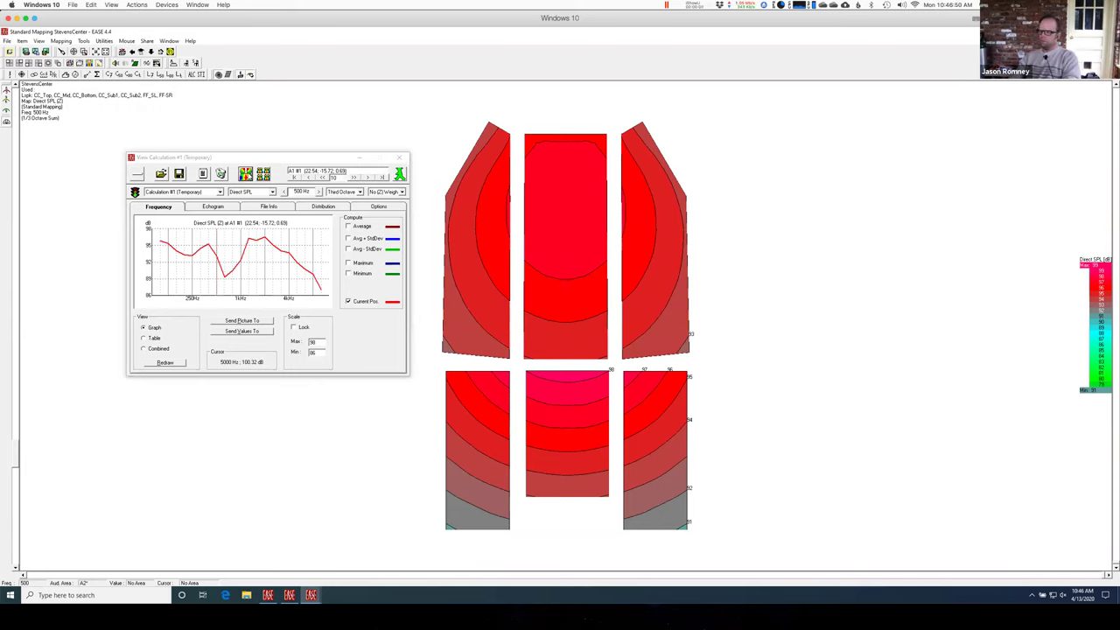
Redraw the combined direct SPL area map at 1000 Hz.
left_click(299, 196)
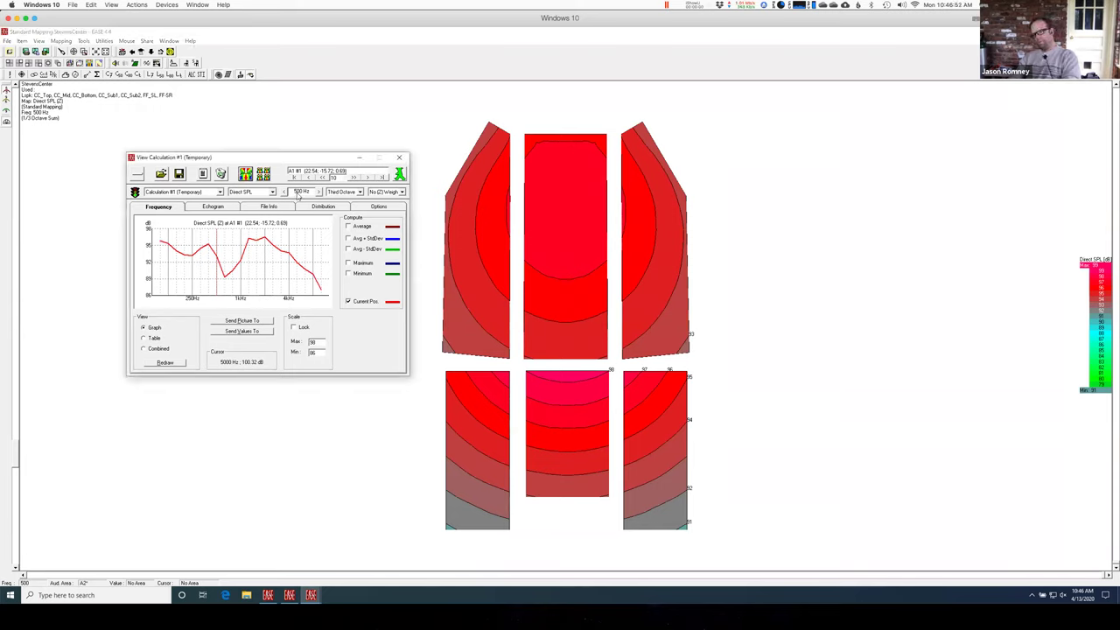
left_click(300, 193)
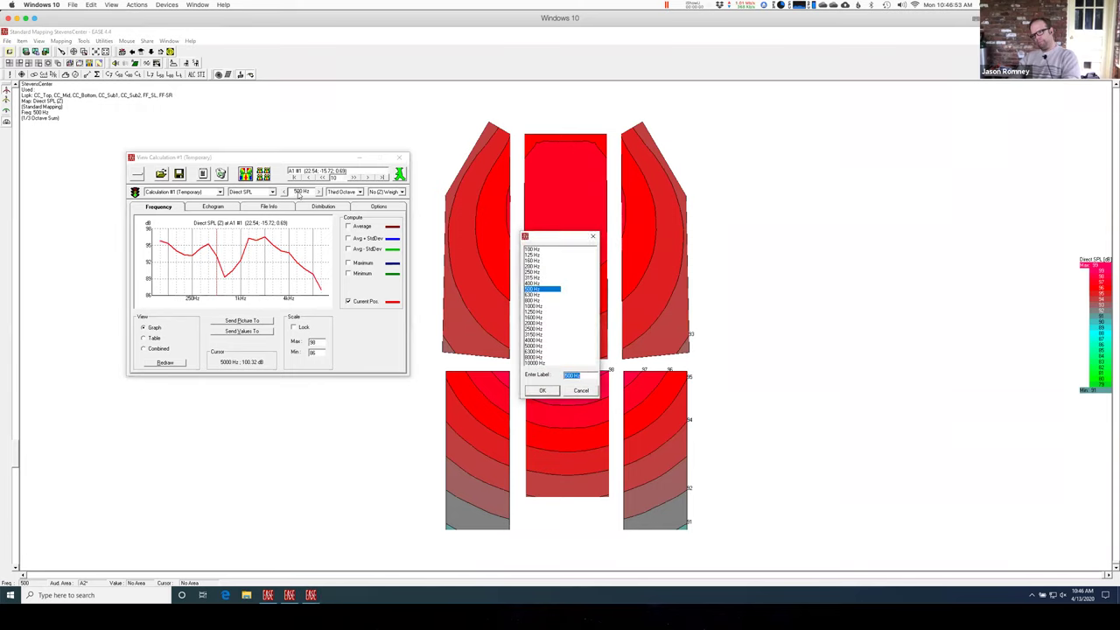
left_click(537, 305)
left_click(547, 390)
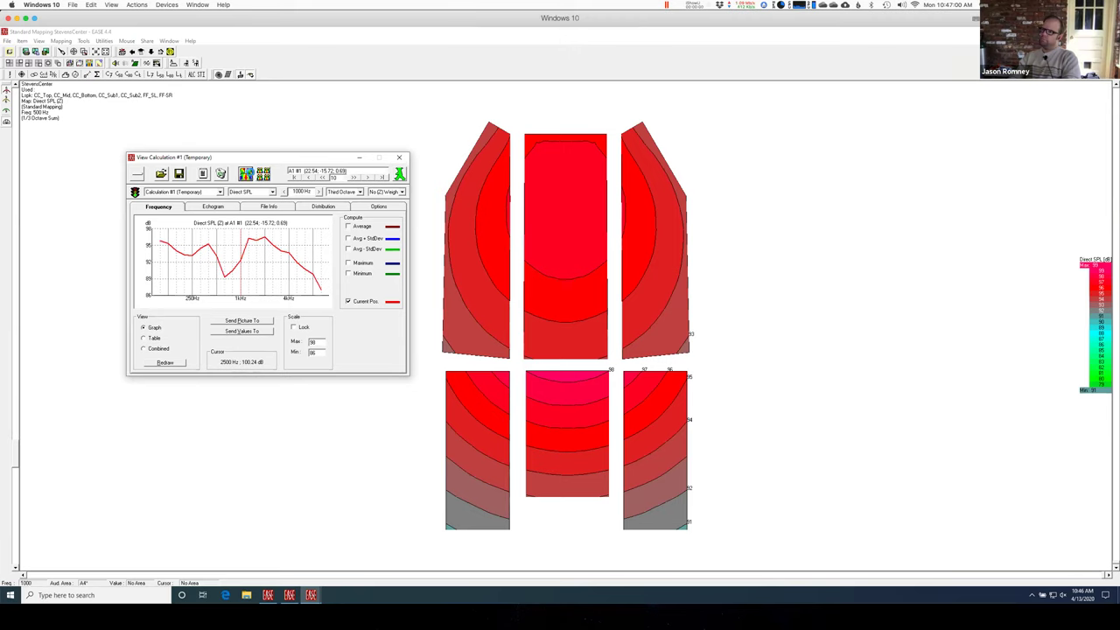
left_click(460, 262)
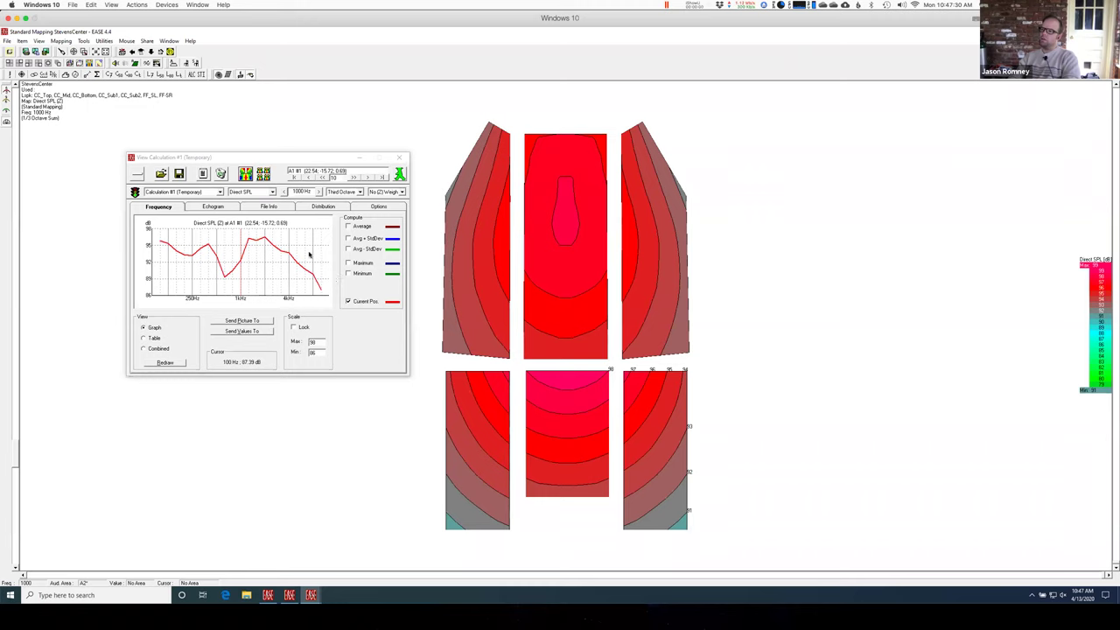
Redraw the combined direct SPL area map at 2000 Hz.
left_click(297, 197)
left_click(296, 193)
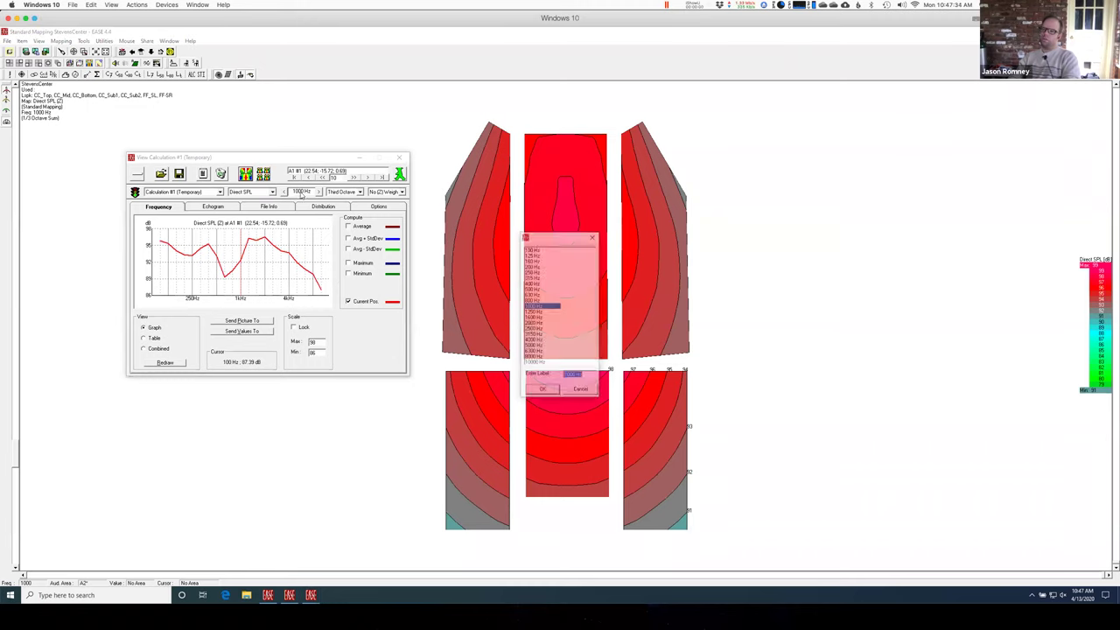
left_click(540, 324)
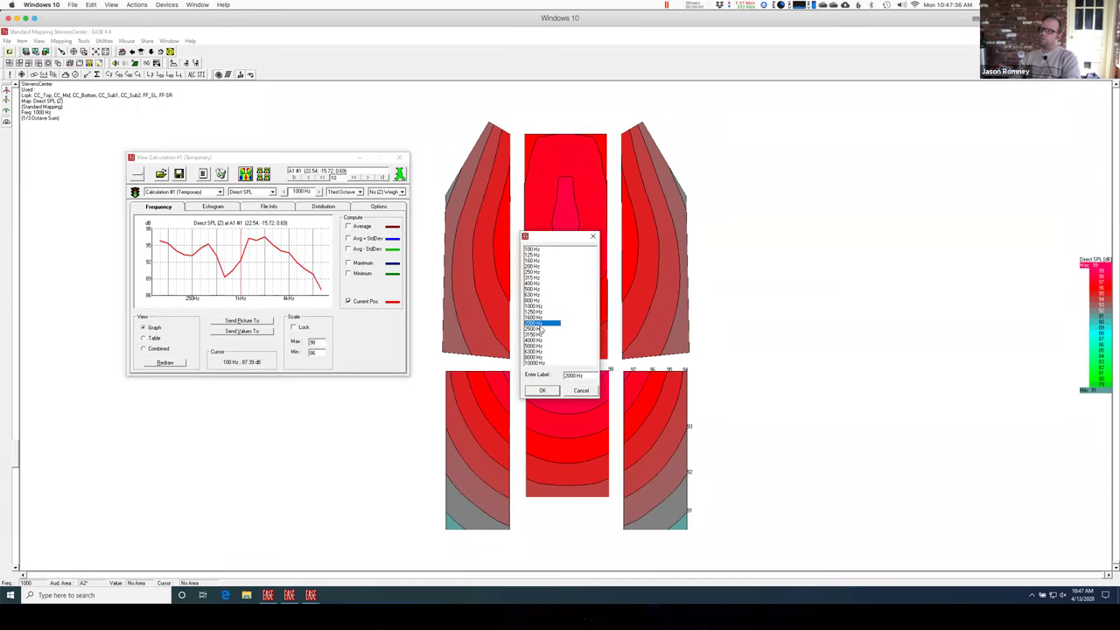
left_click(544, 391)
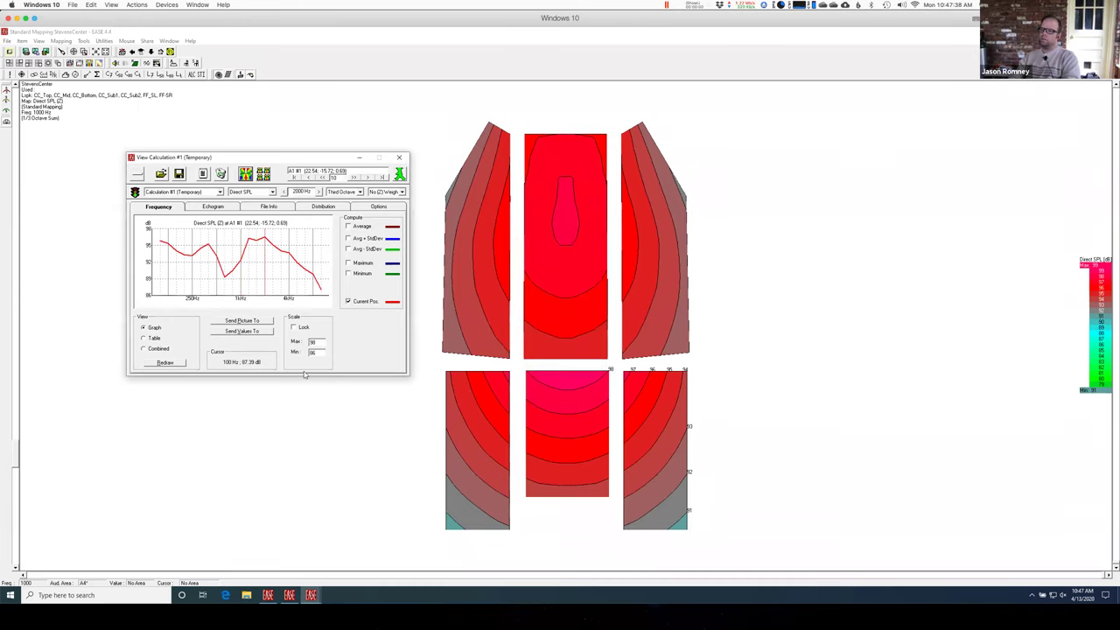
left_click(244, 174)
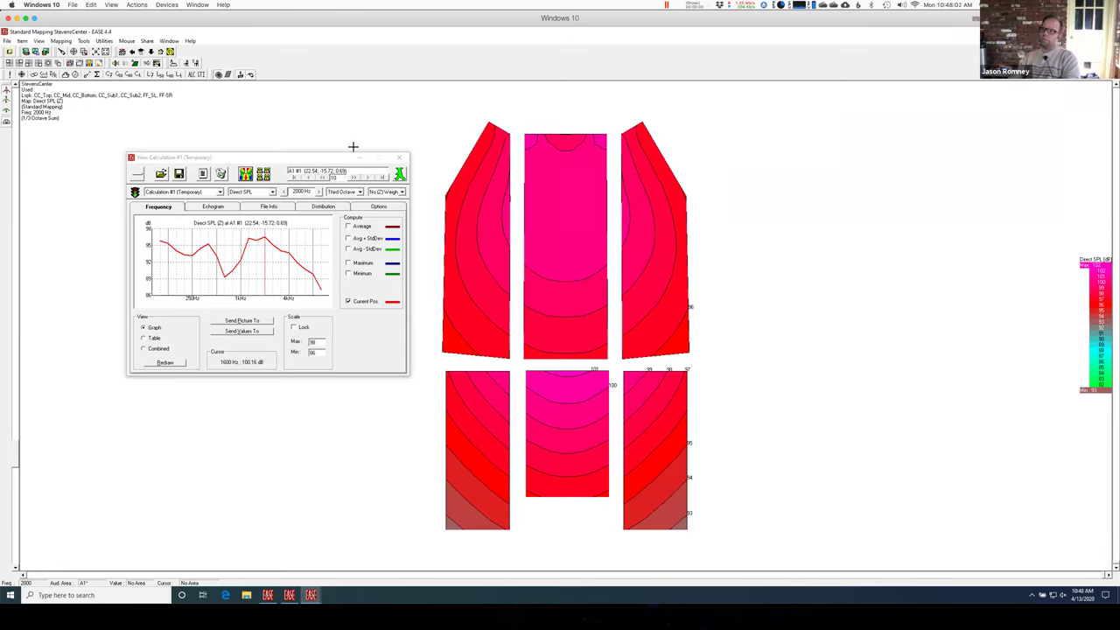
Close the calculation results, the standard mapping window and the 3D perspective window, leaving only the main project window open.
left_click(400, 159)
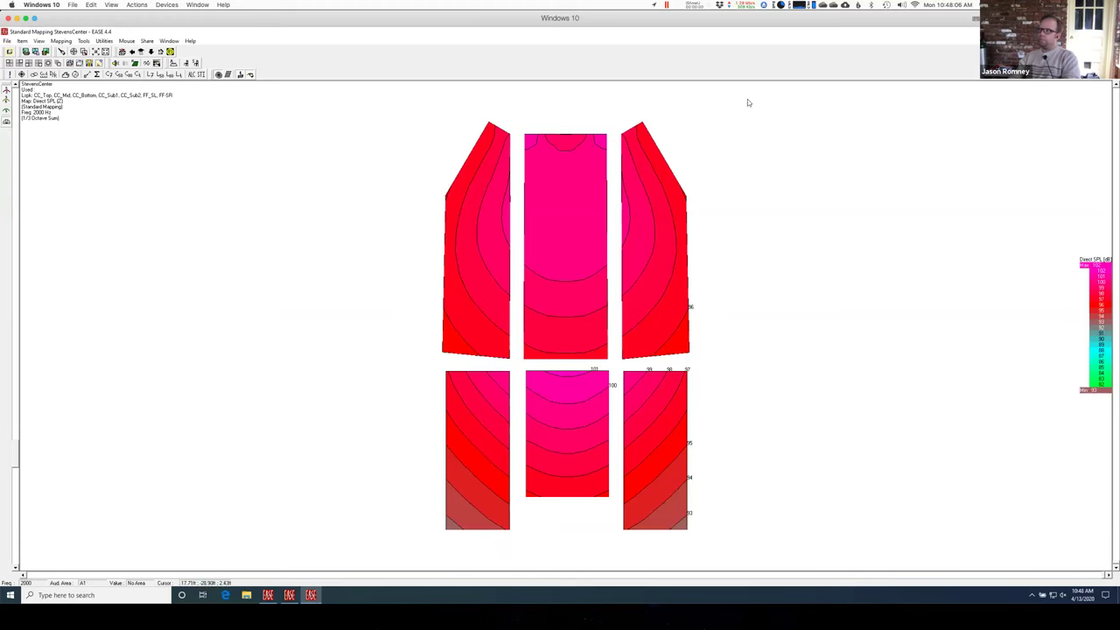
left_click(1107, 32)
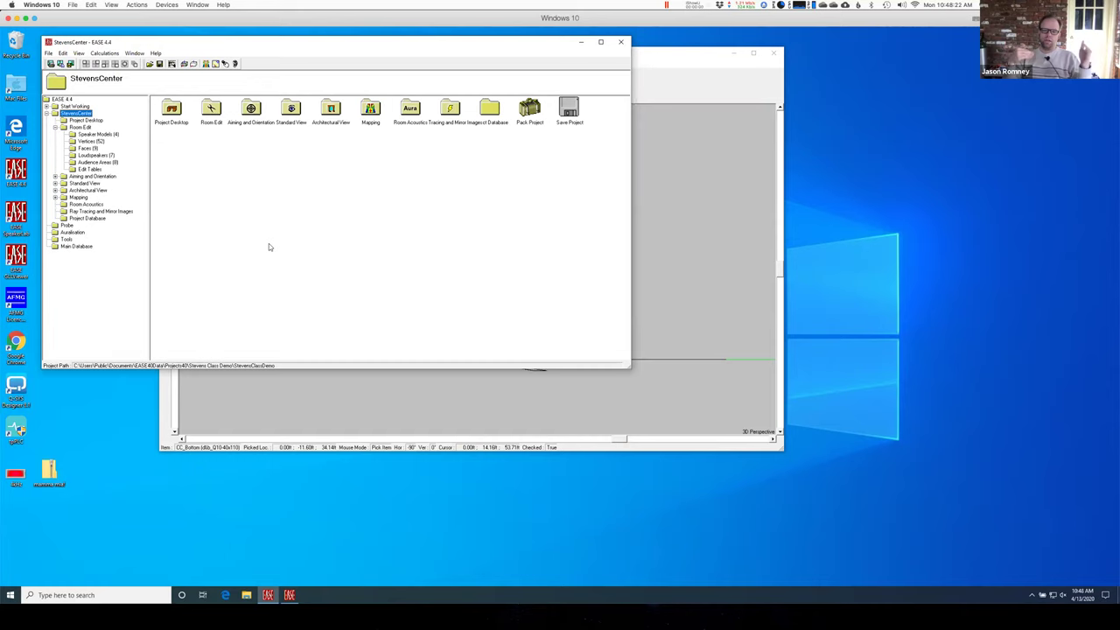
left_click(730, 50)
left_click(772, 54)
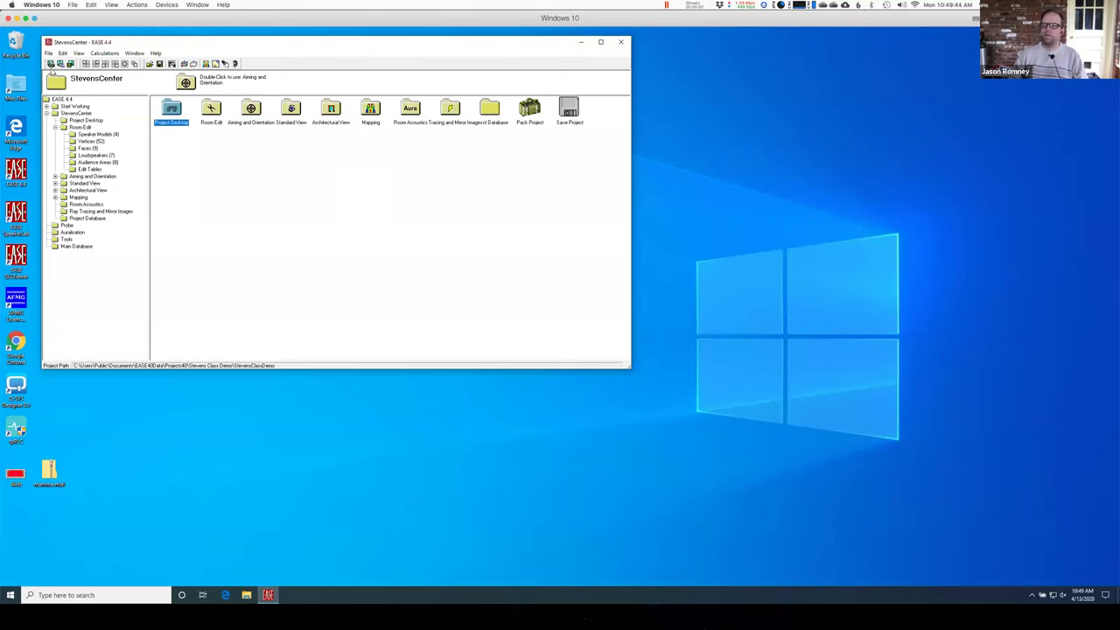
Pack the project to the Desktop as stevensclassdemo, minimizing base files, including cluster components and compressing the packed file.
left_click(48, 53)
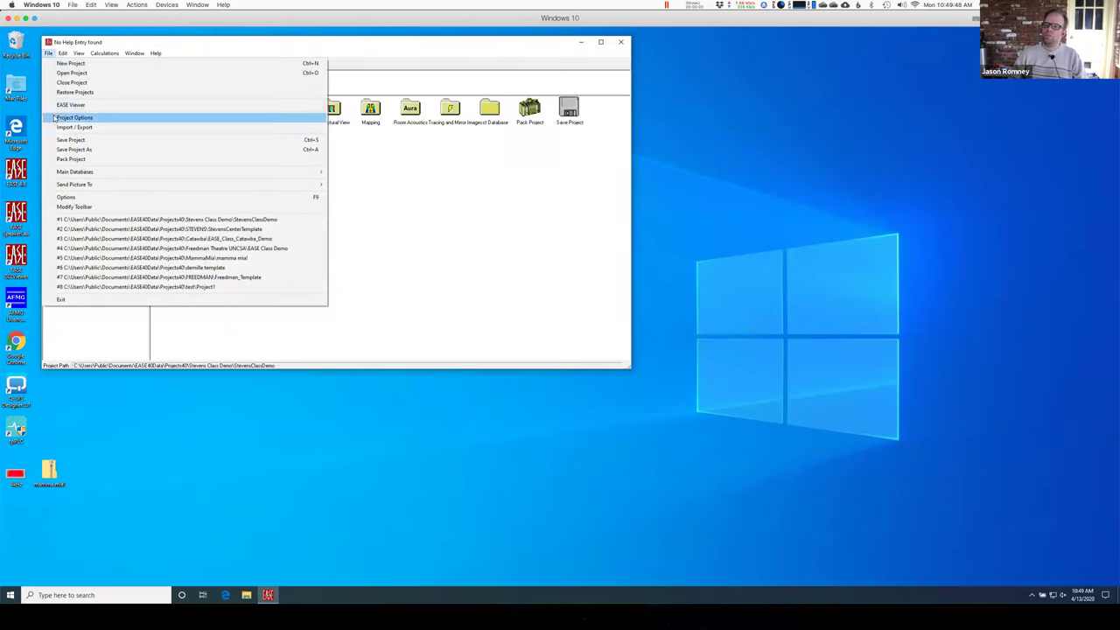
left_click(106, 158)
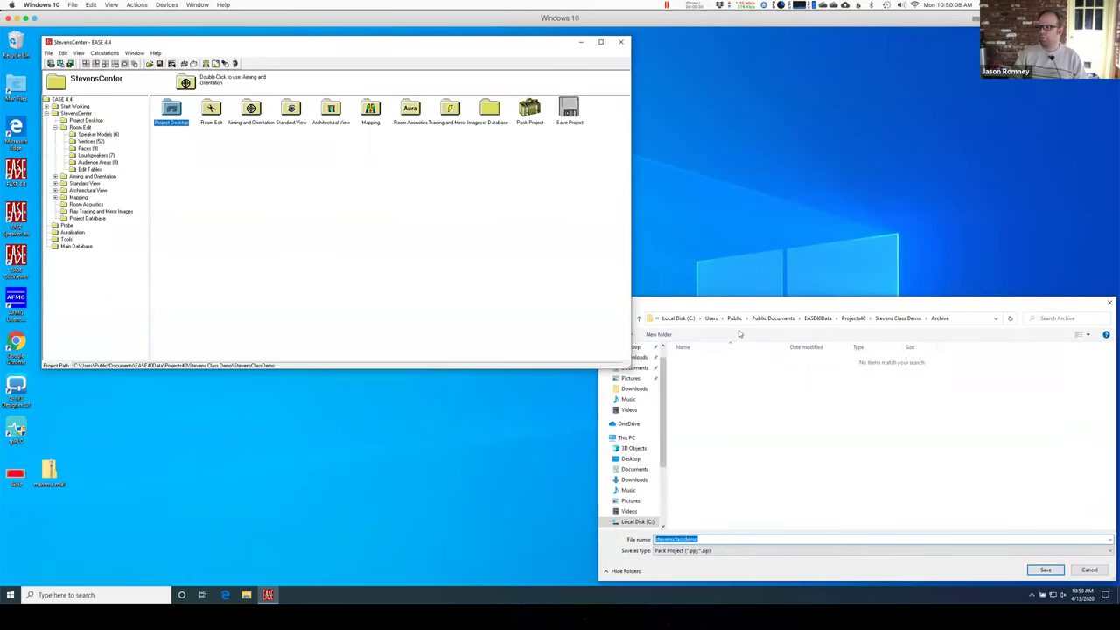
left_click_drag(741, 300, 405, 218)
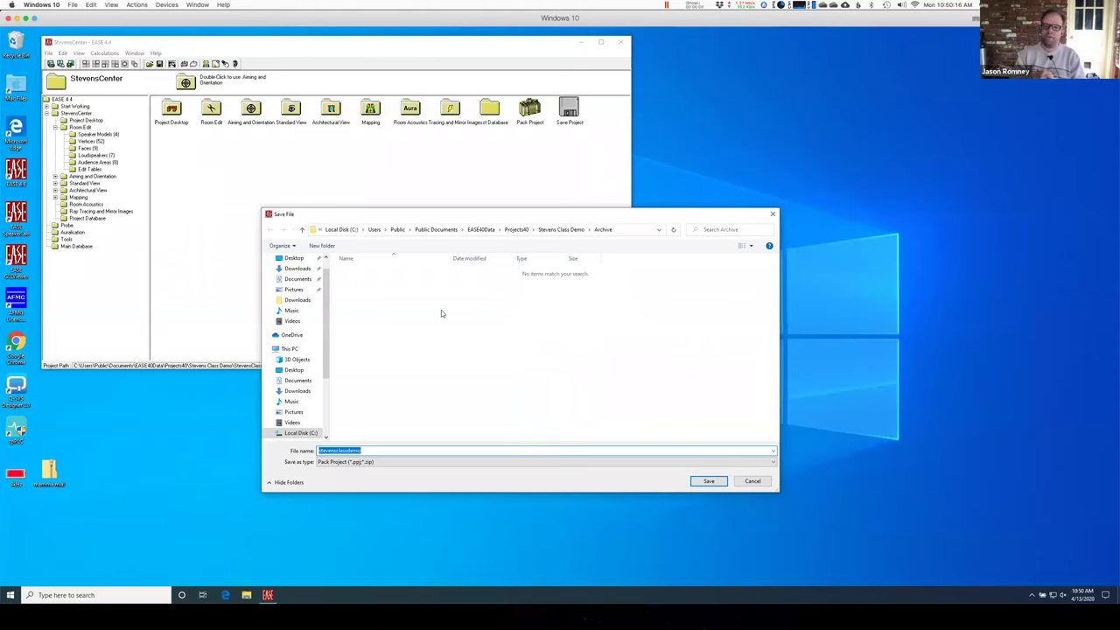
left_click(292, 371)
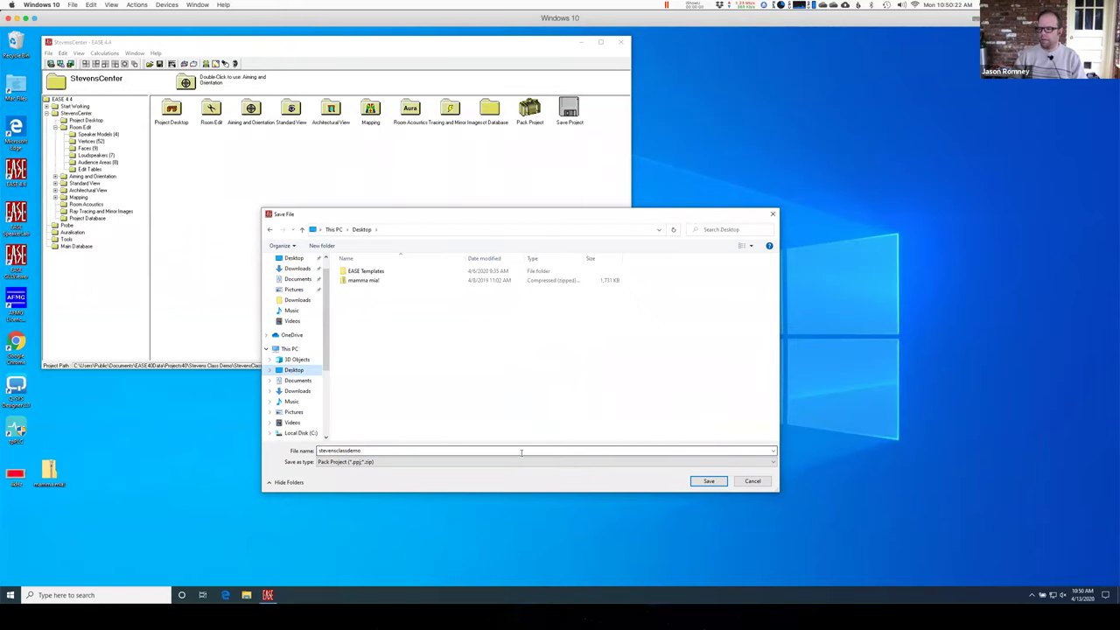
left_click(709, 481)
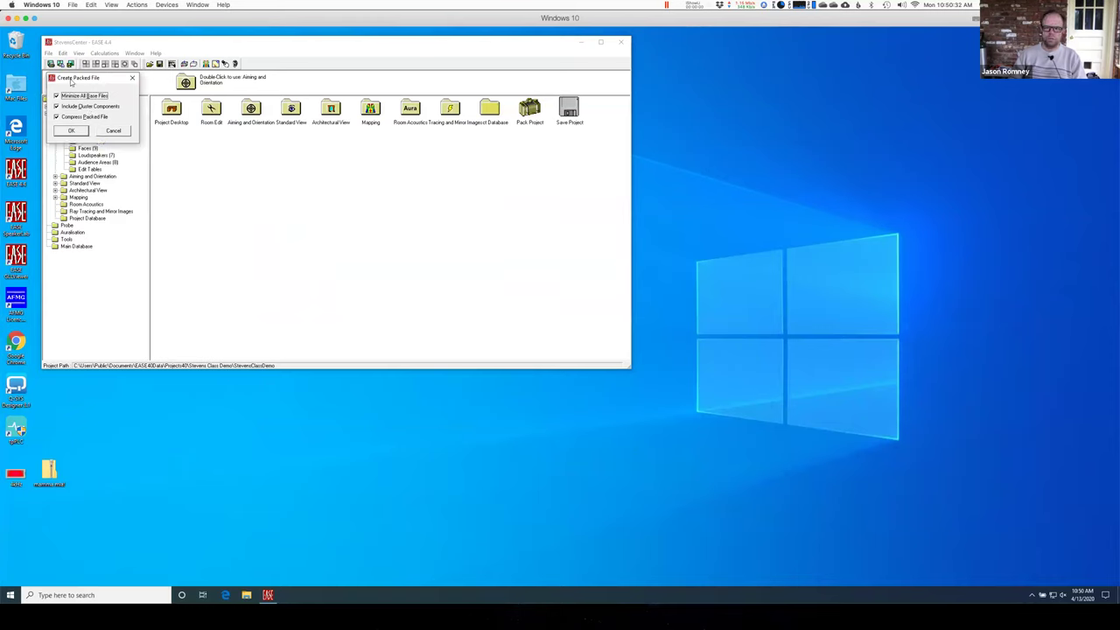
left_click(79, 131)
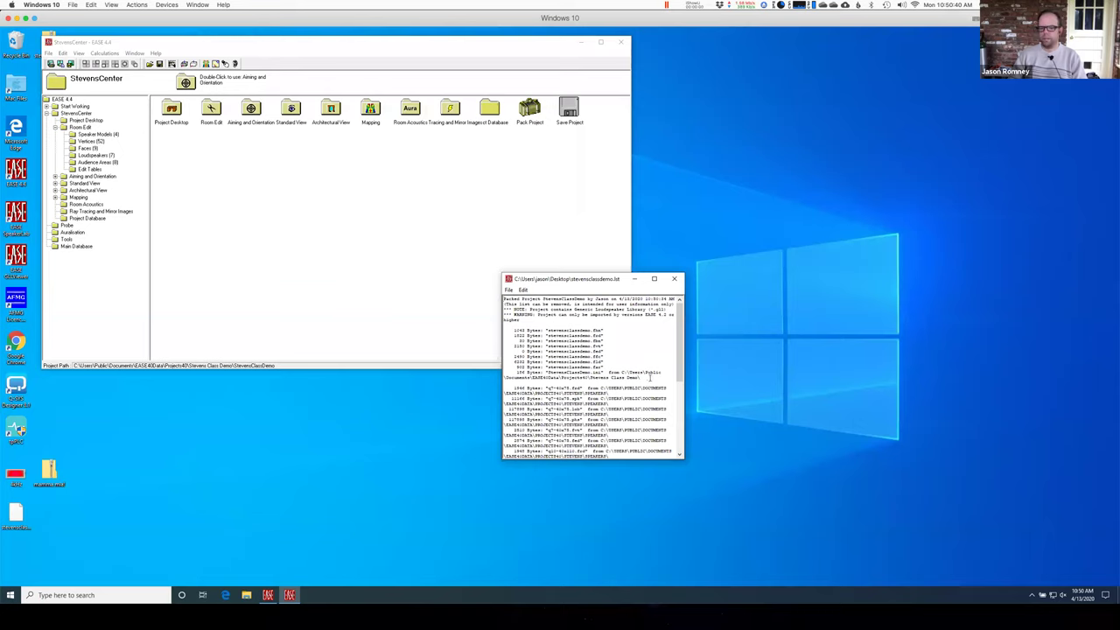
Examine the list of files packed with the project in an enlarged list window, and close it.
left_click_drag(681, 370, 675, 464)
left_click_drag(679, 414, 681, 337)
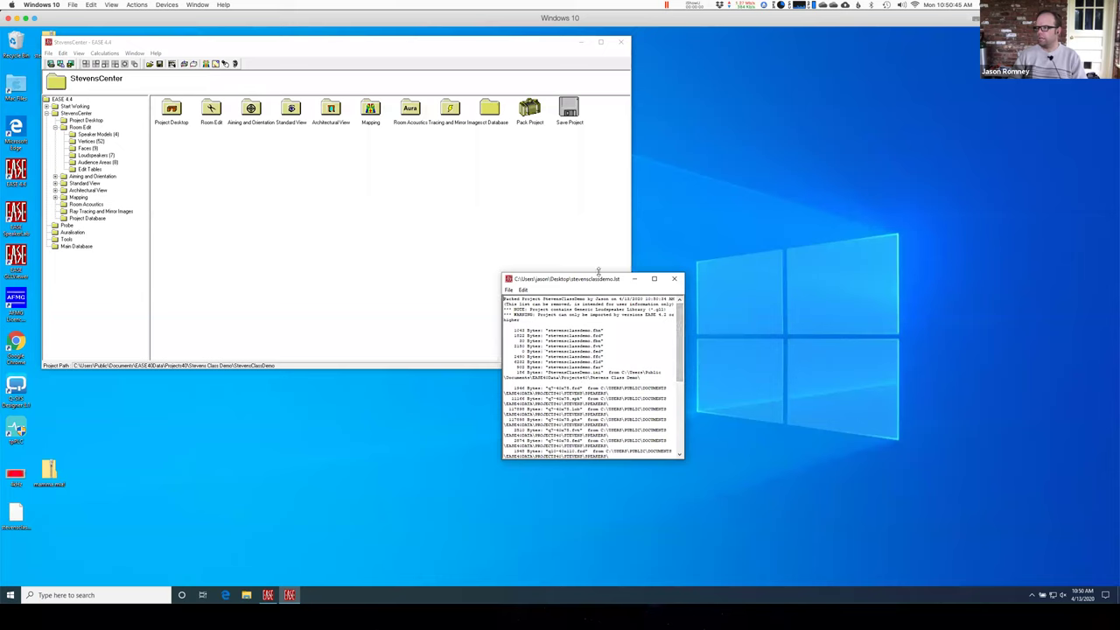
left_click_drag(566, 273, 566, 105)
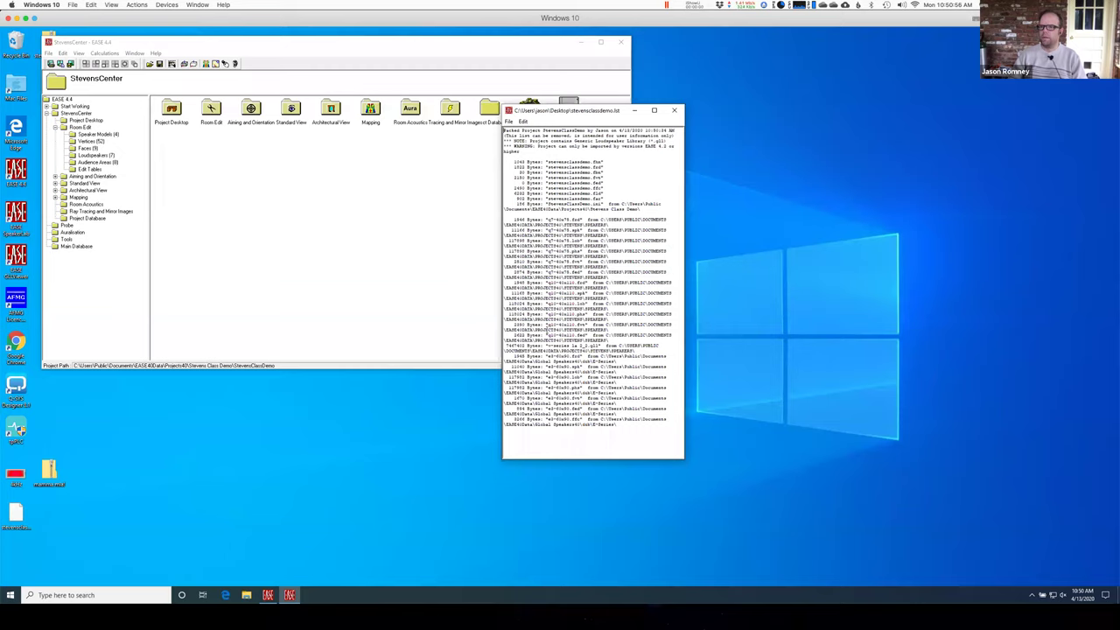
left_click(674, 110)
Move the main project window clear of the desktop icons and place the stevensclassdemo zip file in an open spot.
left_click_drag(373, 44, 510, 82)
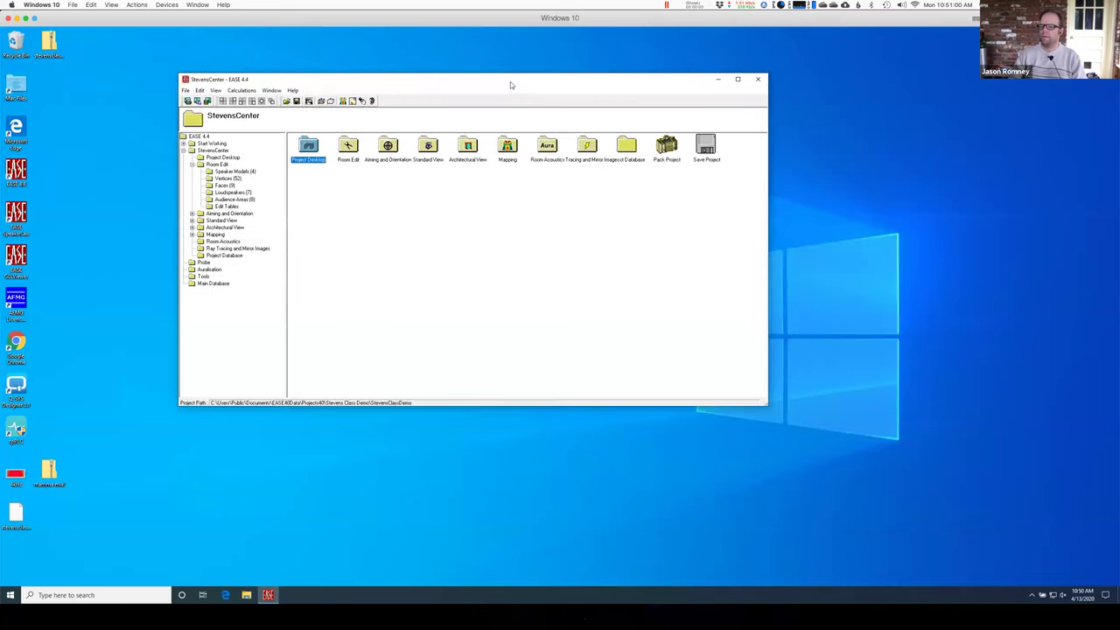
left_click_drag(49, 44, 83, 518)
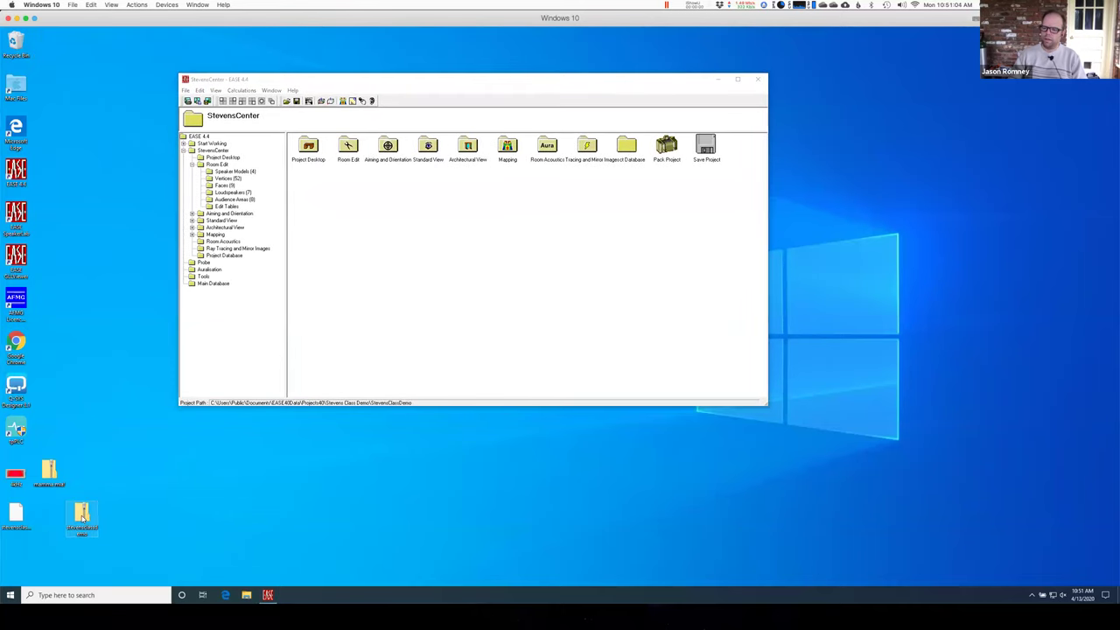
left_click(16, 517)
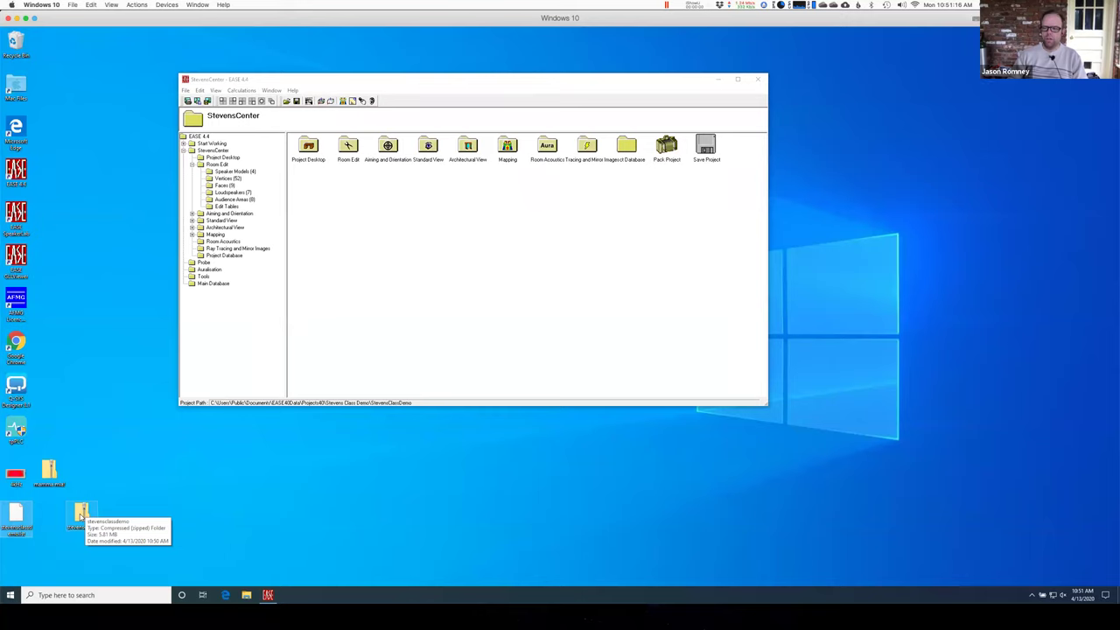
left_click_drag(81, 516, 143, 477)
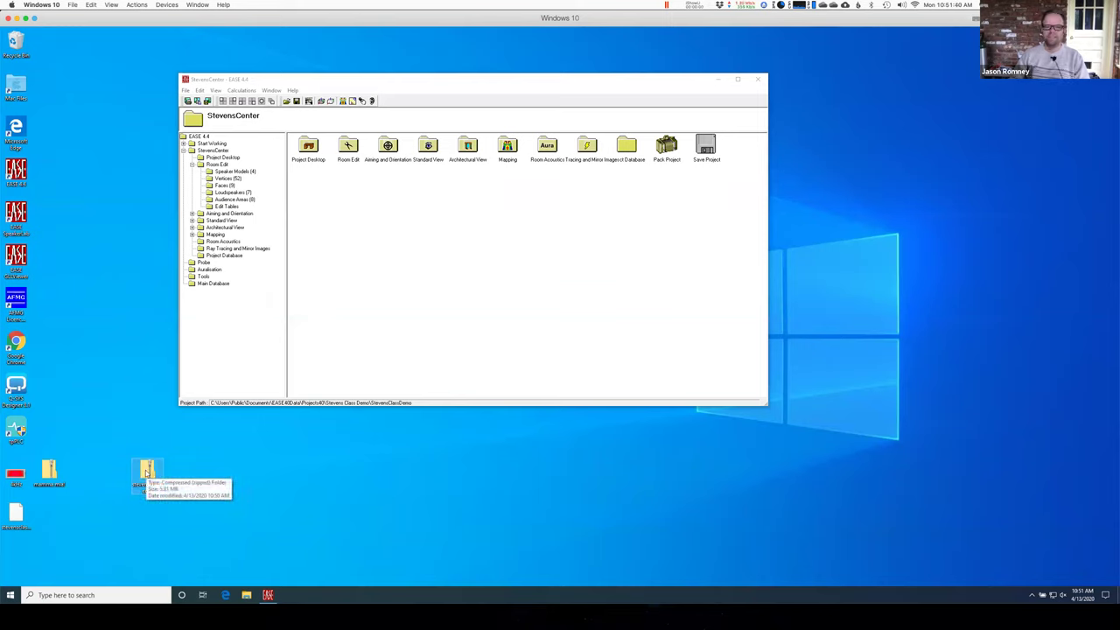
Open the Import/Export utility from the project window and bring it to the front.
left_click(257, 347)
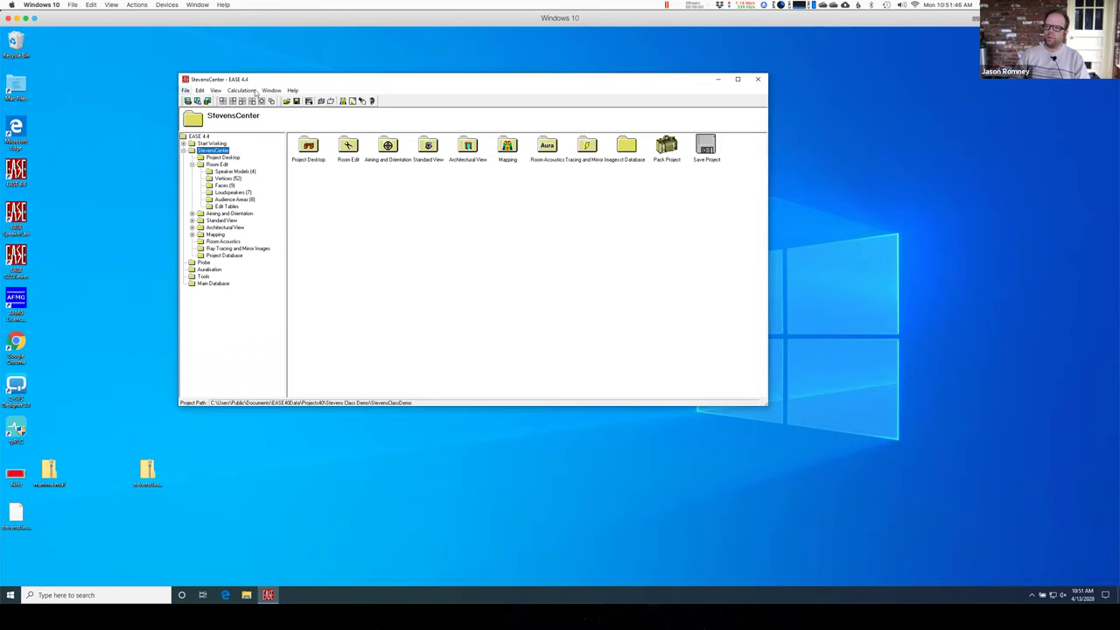
left_click(185, 91)
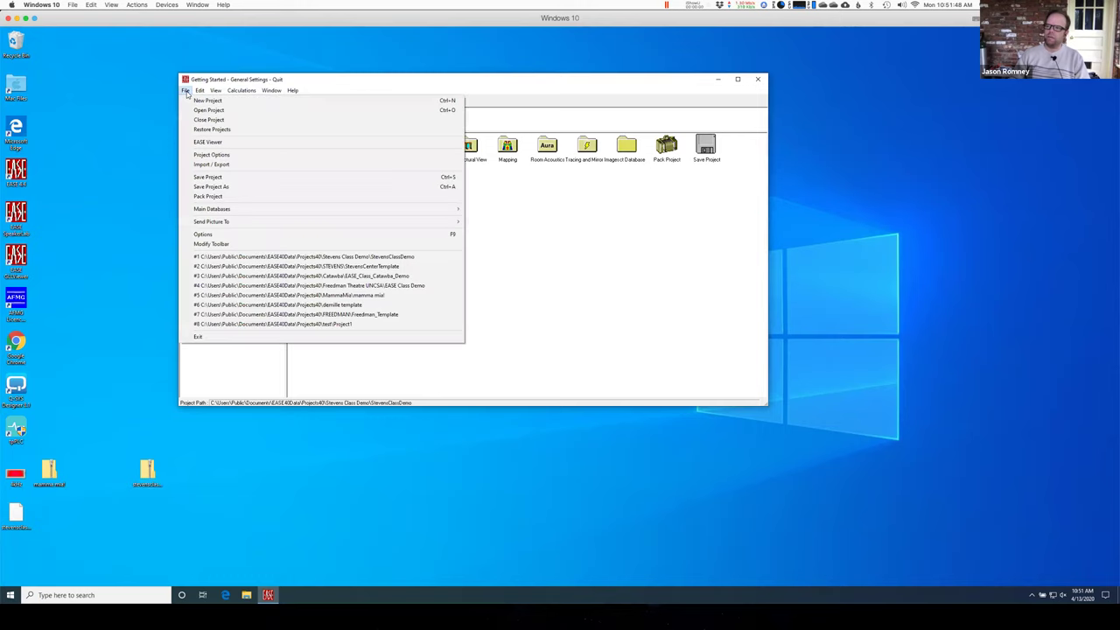
left_click(207, 167)
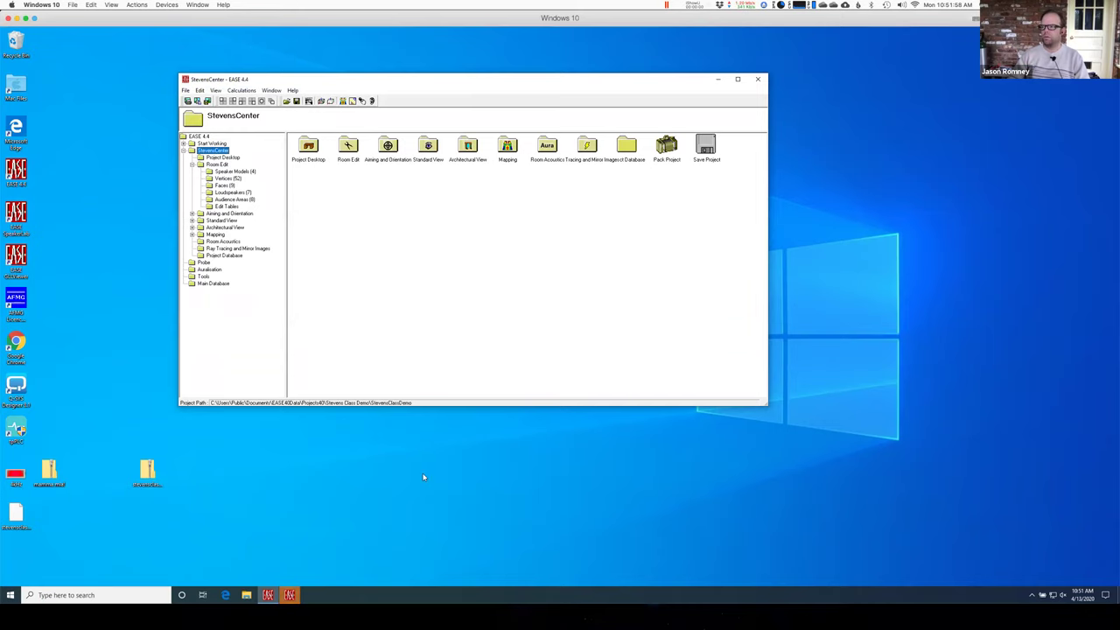
left_click(290, 595)
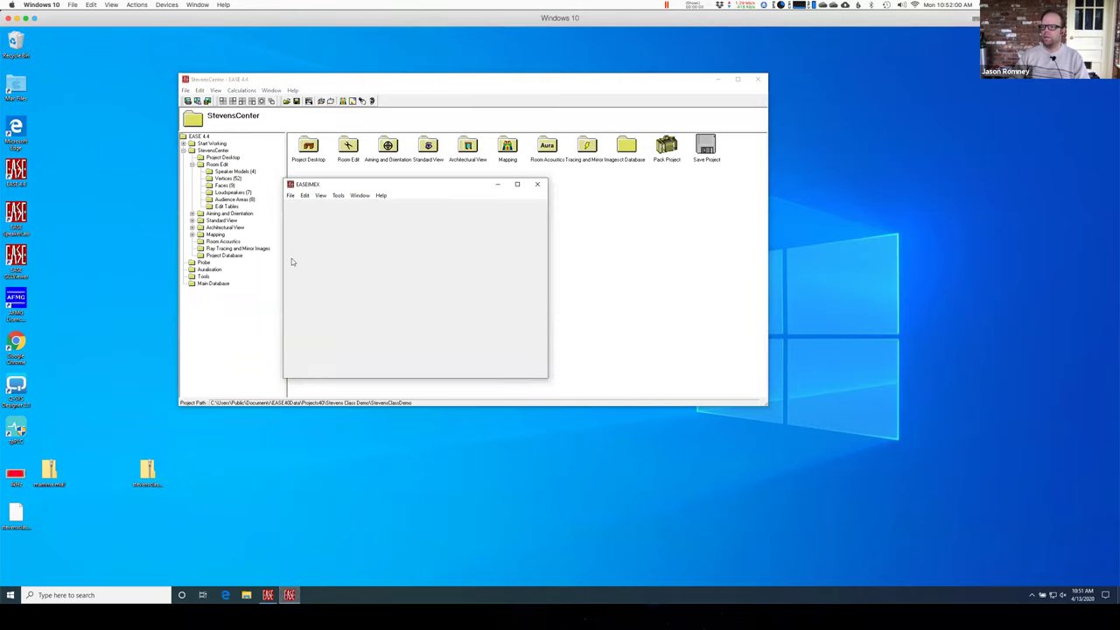
Start installing the packed project mamma mia! from the Desktop, discarding the loaded StevensClassDemo data.
left_click(292, 195)
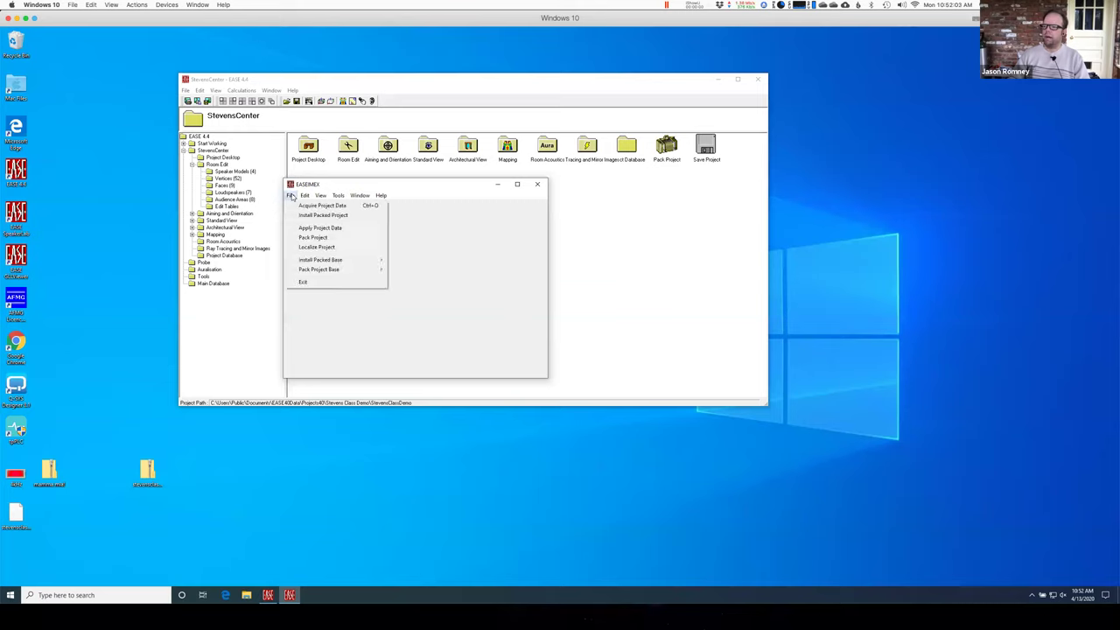
left_click(355, 216)
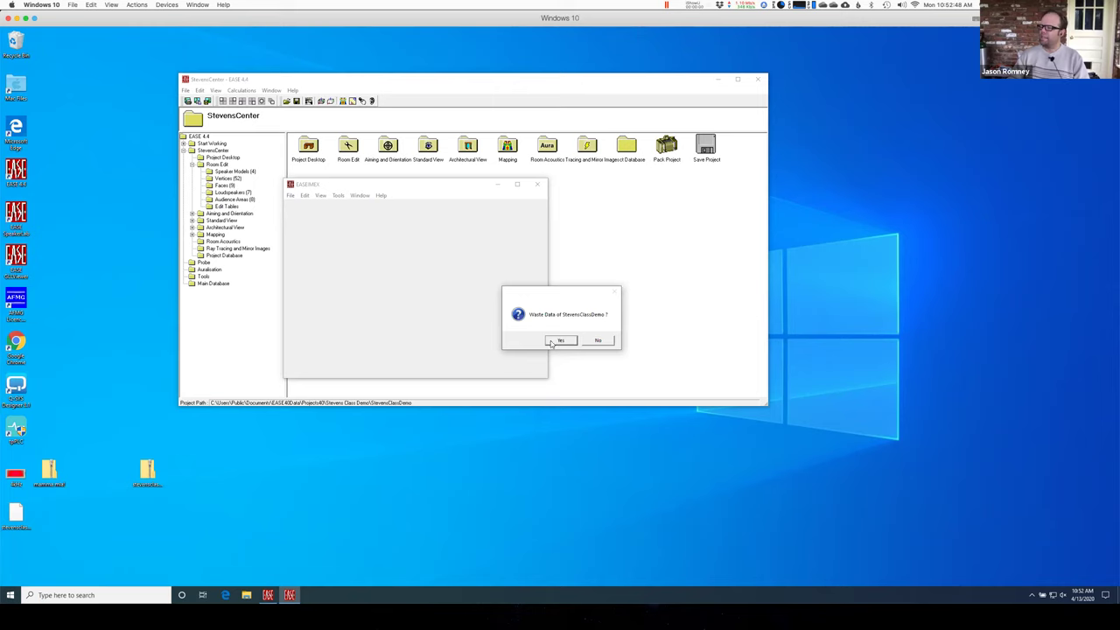
left_click(560, 340)
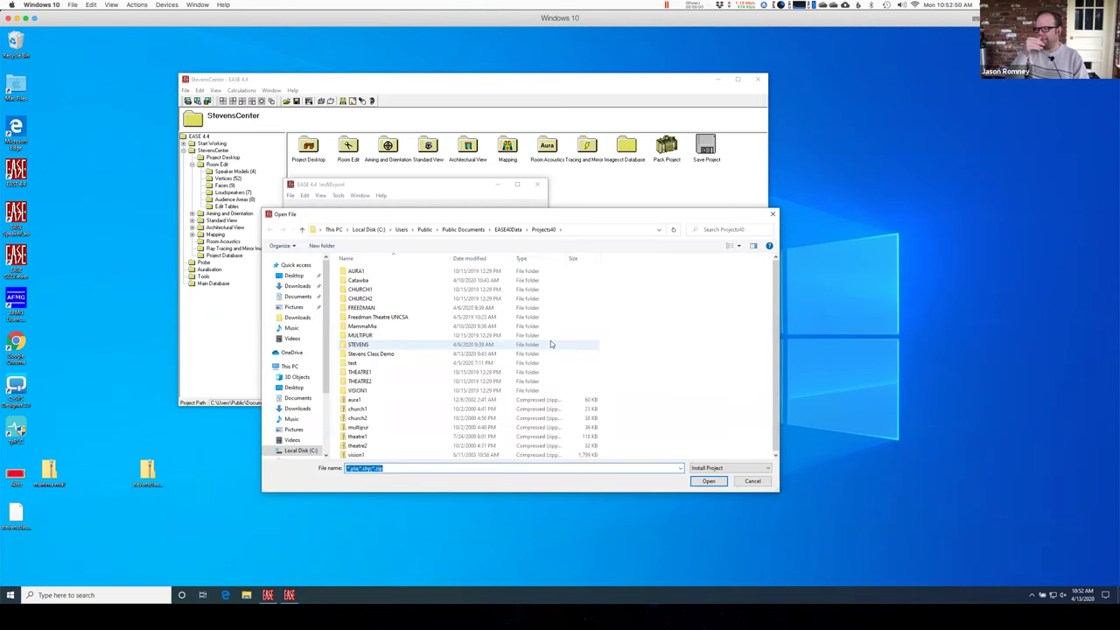
left_click(294, 387)
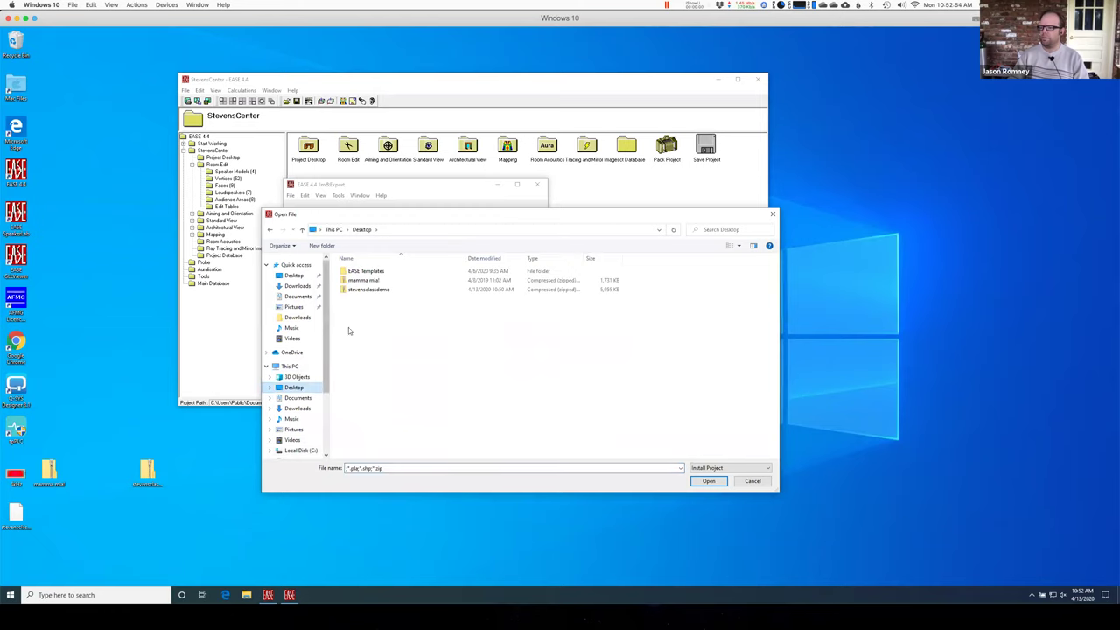
left_click(344, 282)
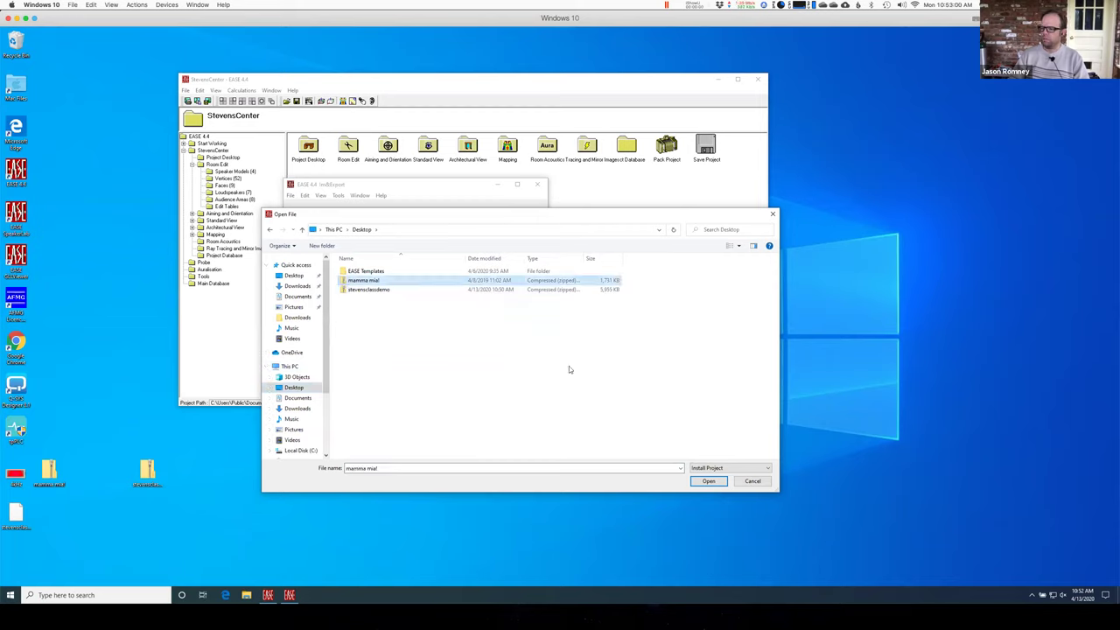
left_click(708, 482)
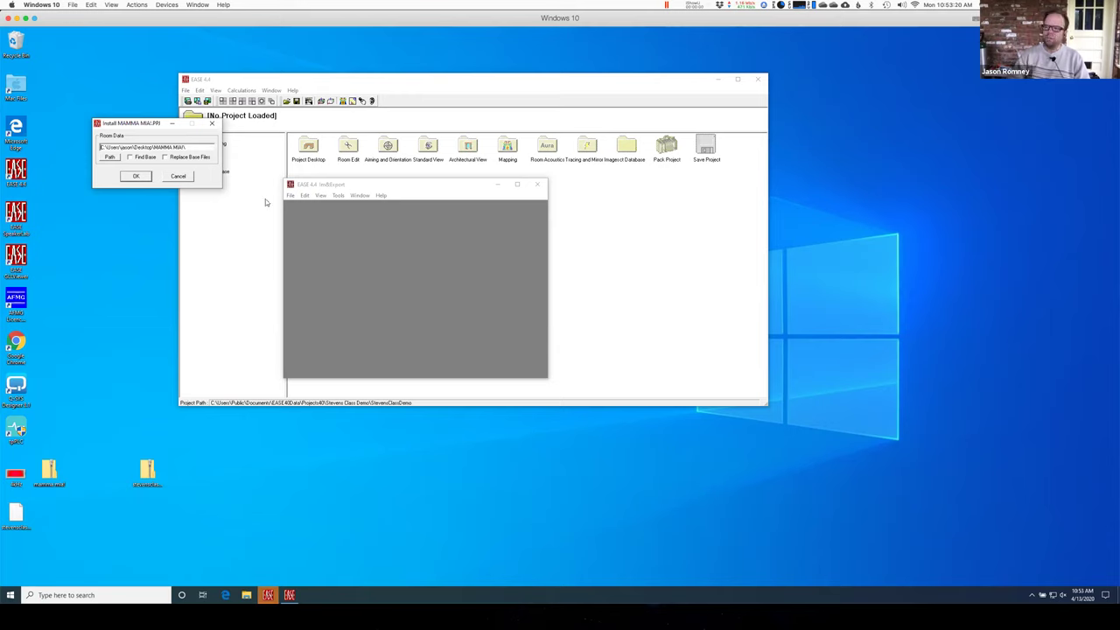
Choose C:\Users\Public\Documents\EASE40Data as the installation path for the packed project.
left_click(109, 158)
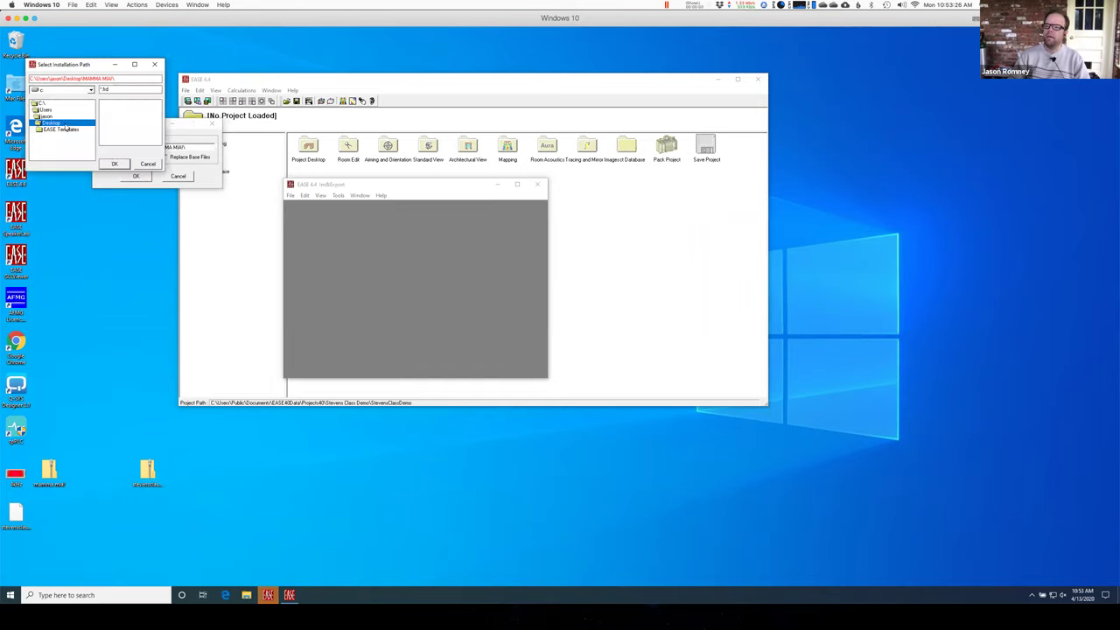
left_click(48, 110)
double_click(48, 110)
double_click(48, 117)
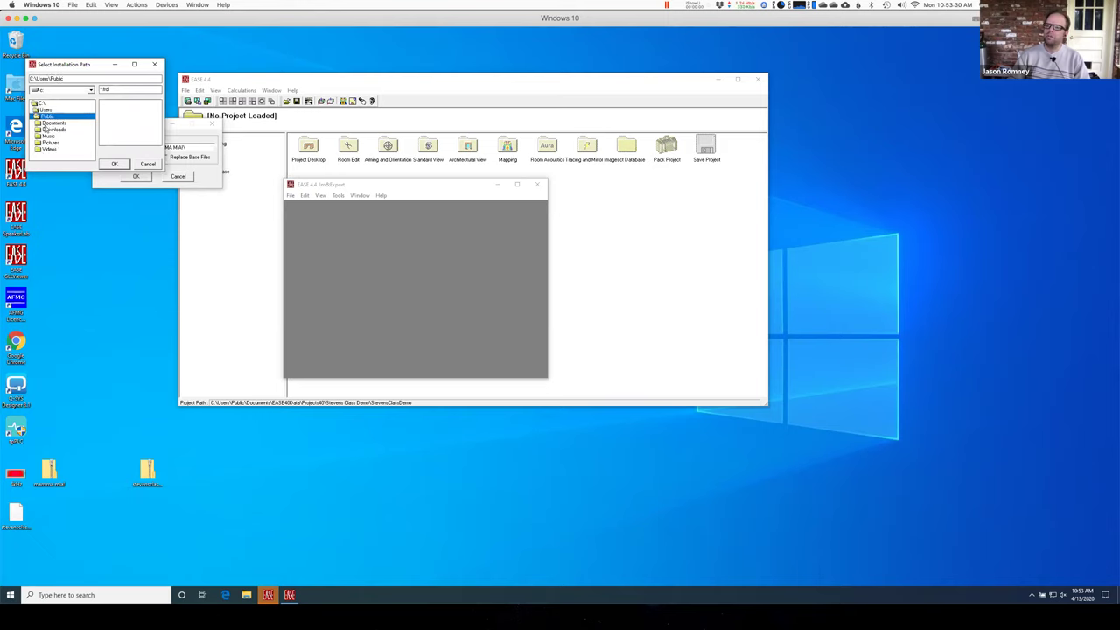
double_click(51, 123)
double_click(51, 128)
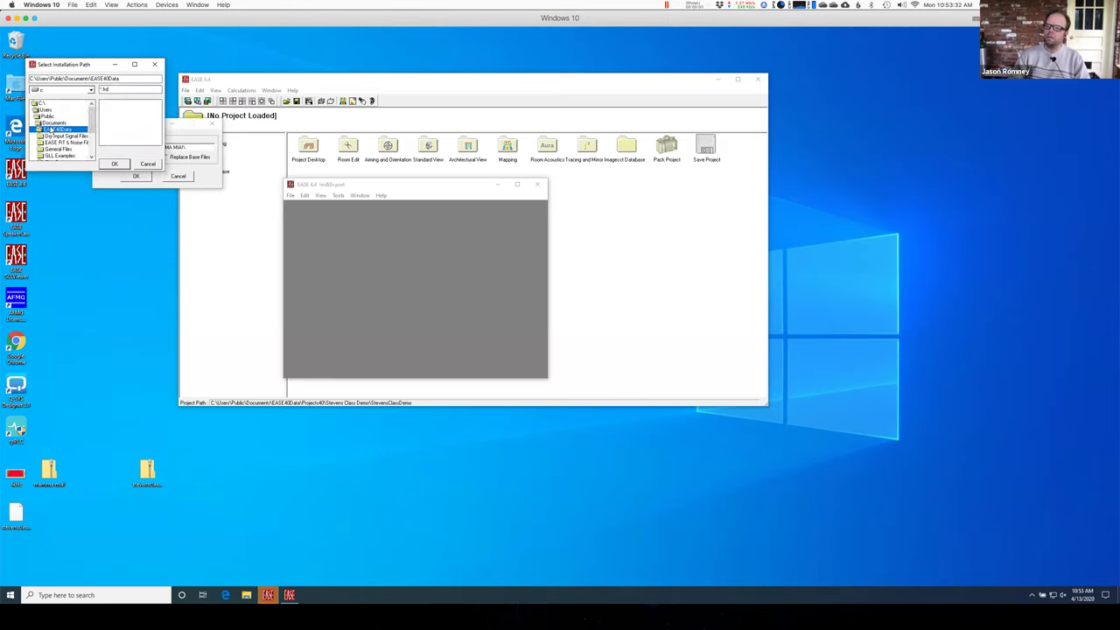
left_click(115, 164)
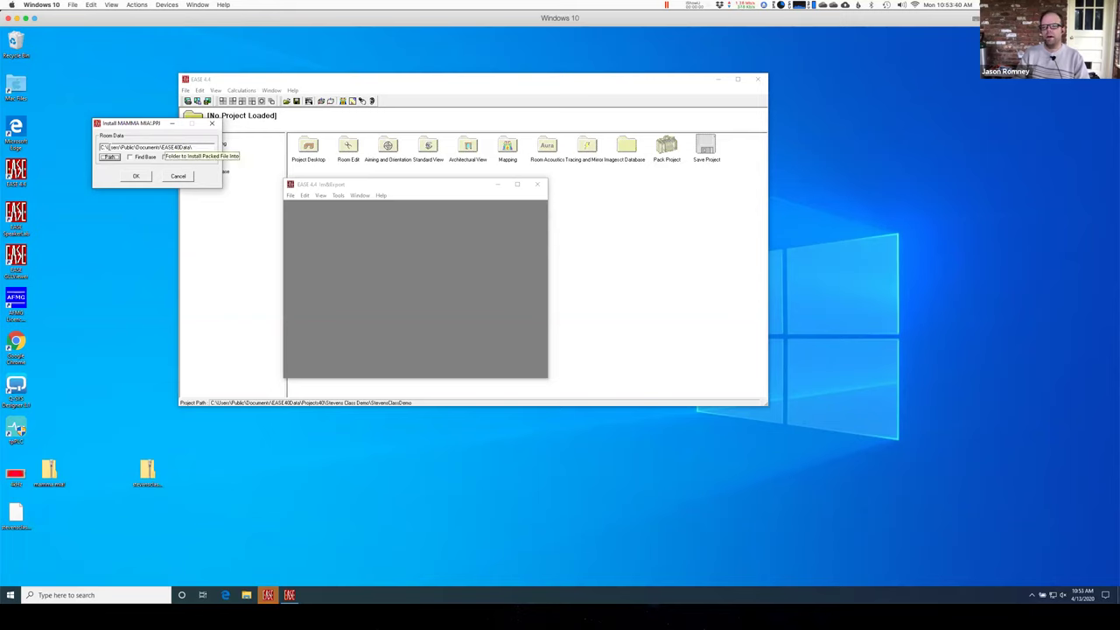
Add an ImportDemo subfolder to the installation path and install the packed project there.
left_click(196, 147)
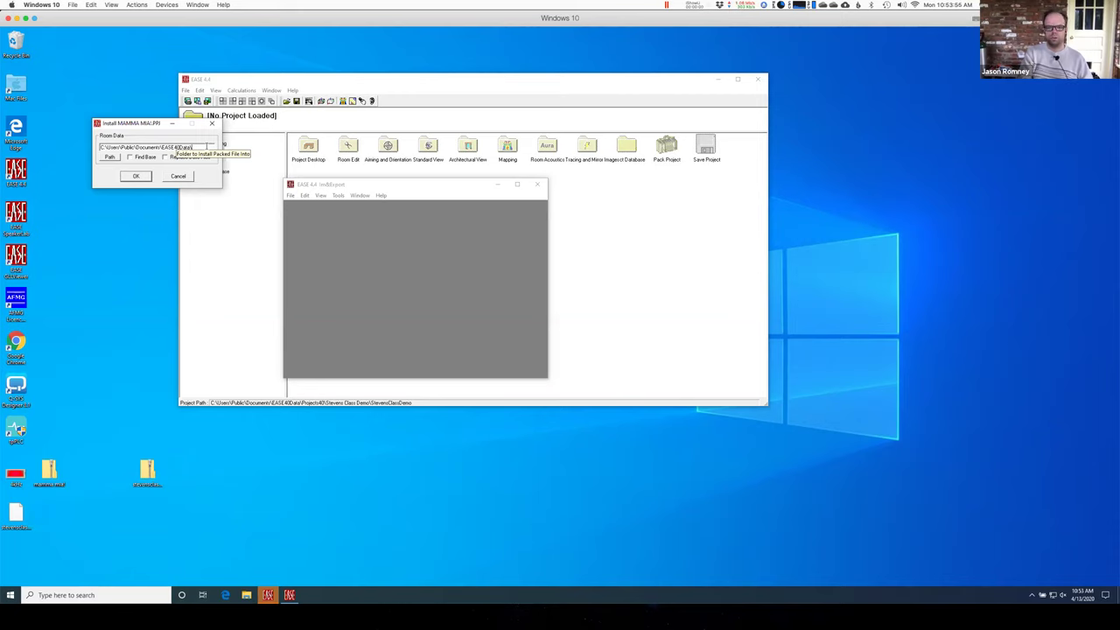
type("mportDemo")
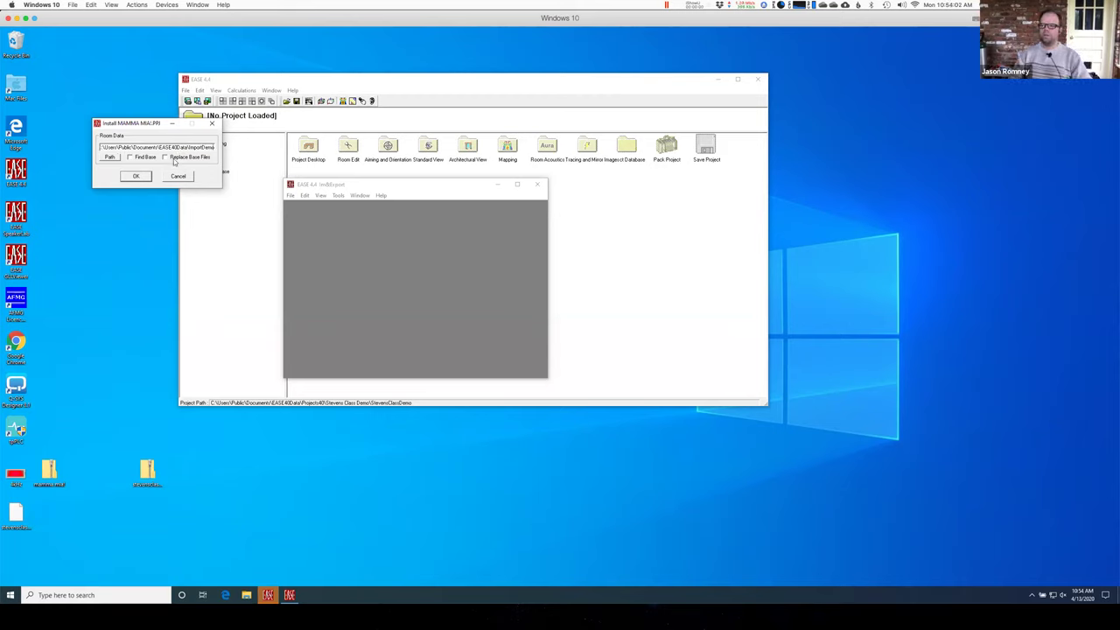
left_click(135, 178)
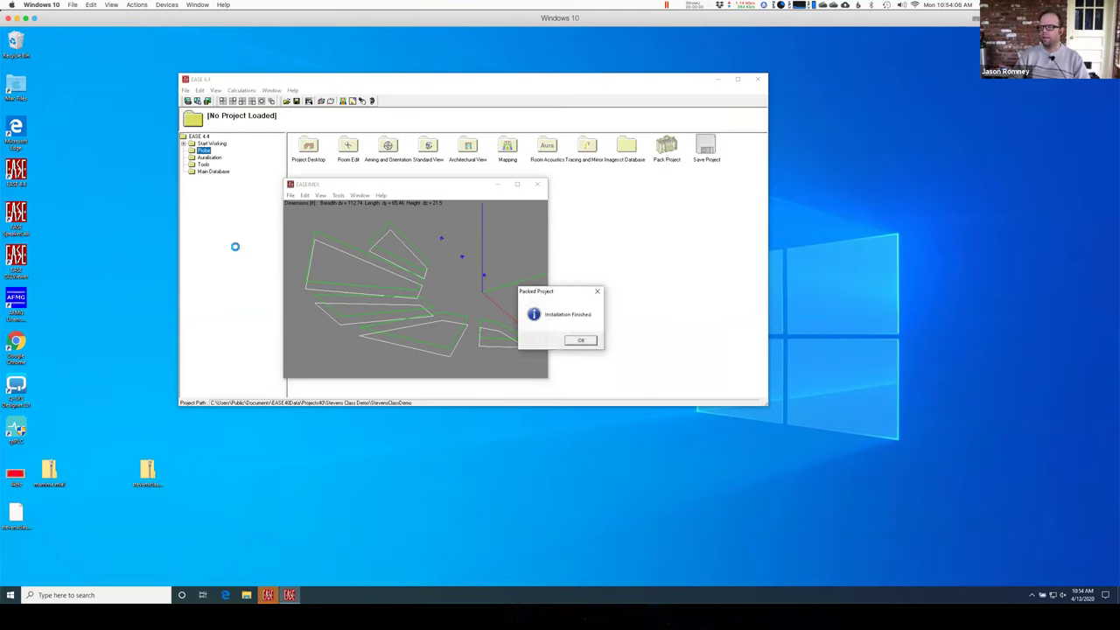
left_click(580, 340)
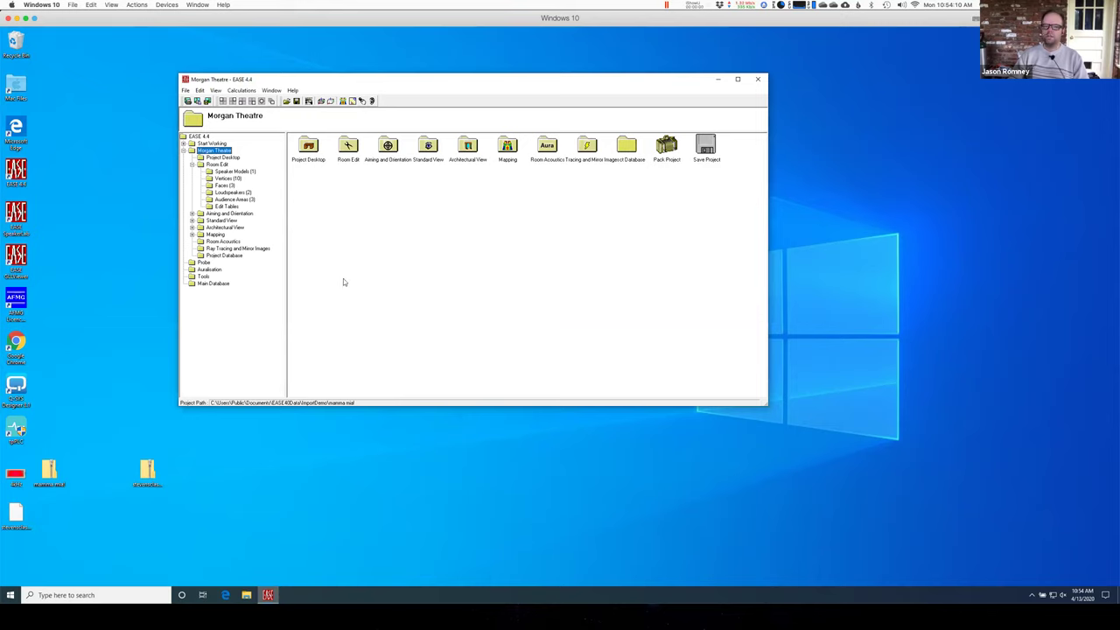
Switch to File Explorer and browse to the EASE40Data folder in Public Documents on the C: drive.
left_click(247, 597)
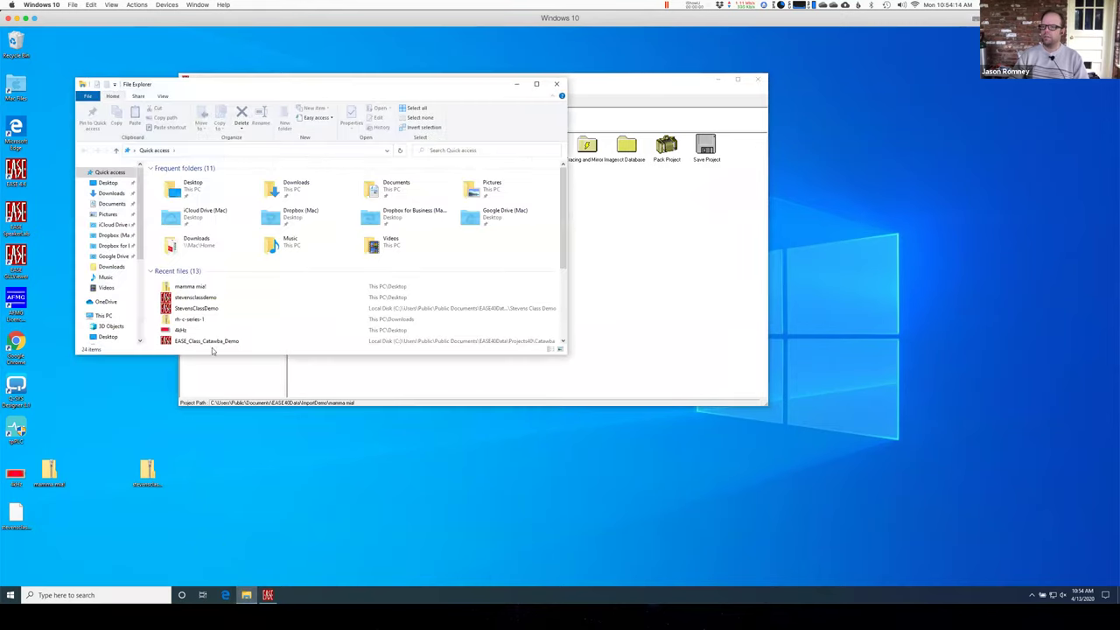
left_click(120, 316)
double_click(301, 267)
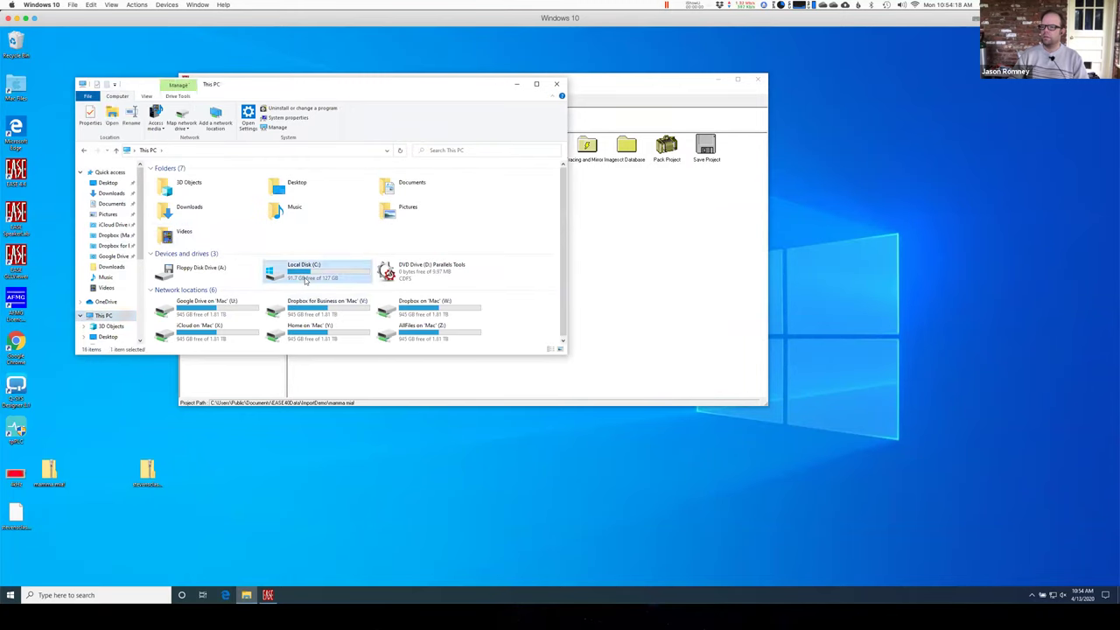
double_click(166, 224)
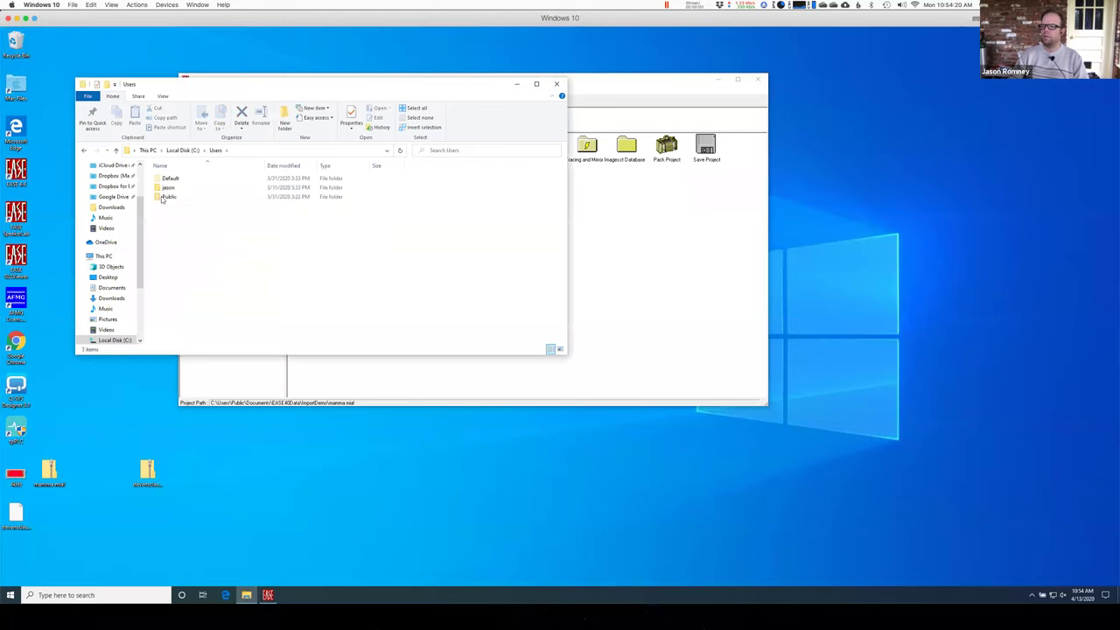
double_click(165, 191)
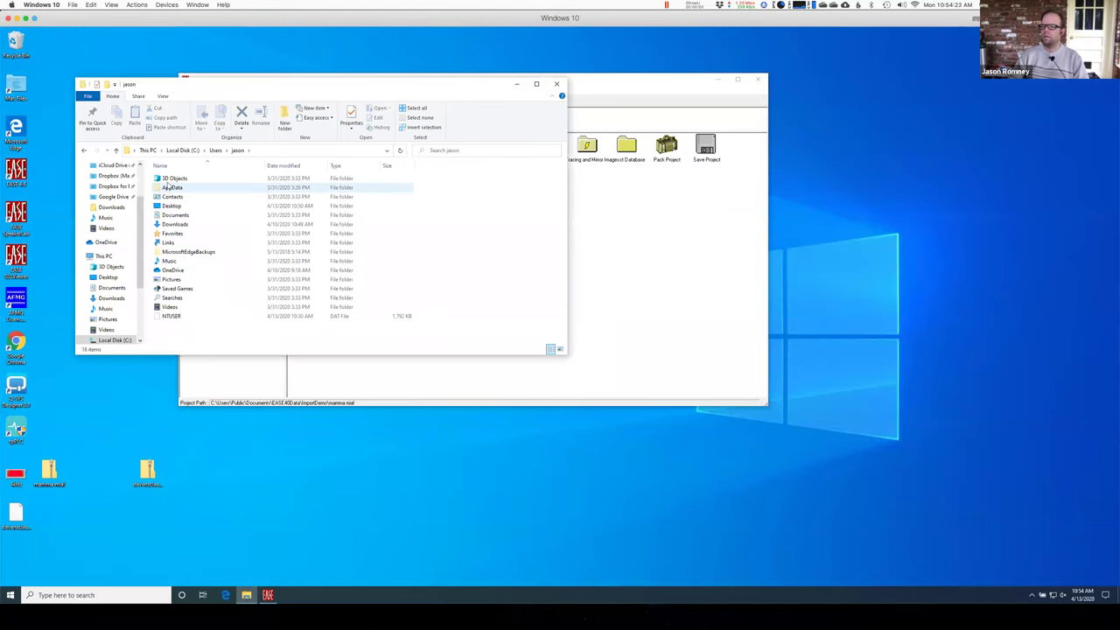
left_click(216, 151)
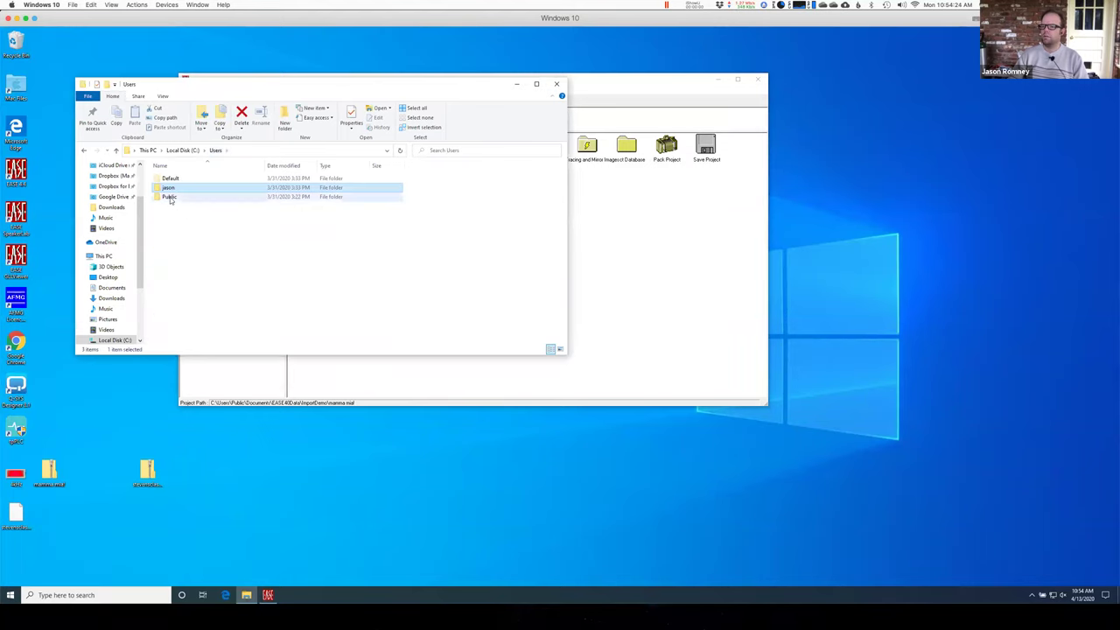
double_click(171, 196)
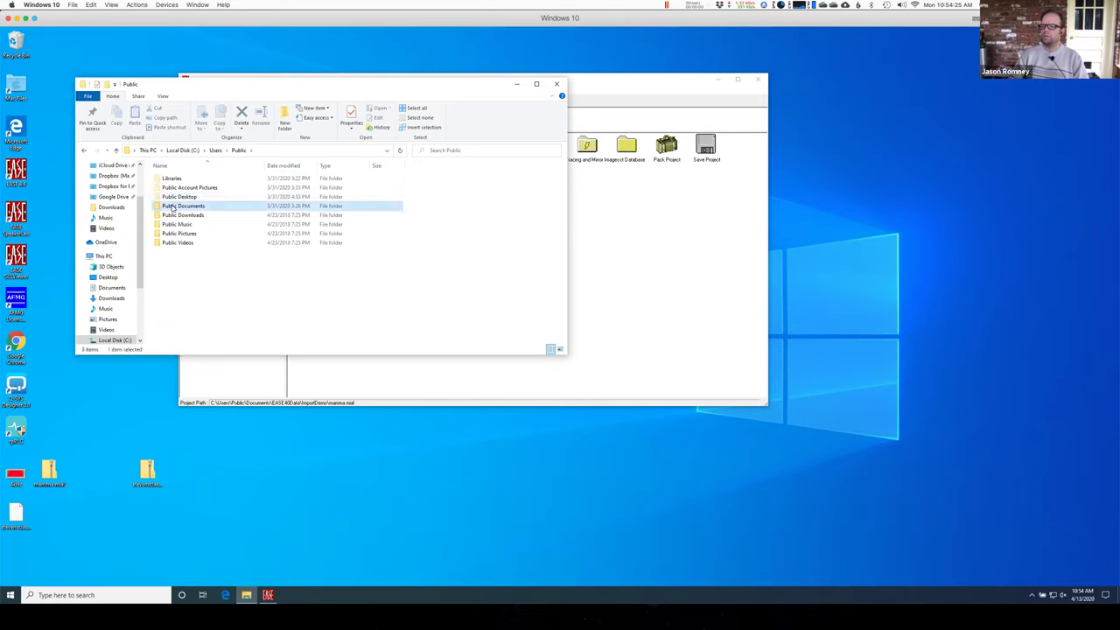
double_click(173, 205)
double_click(175, 180)
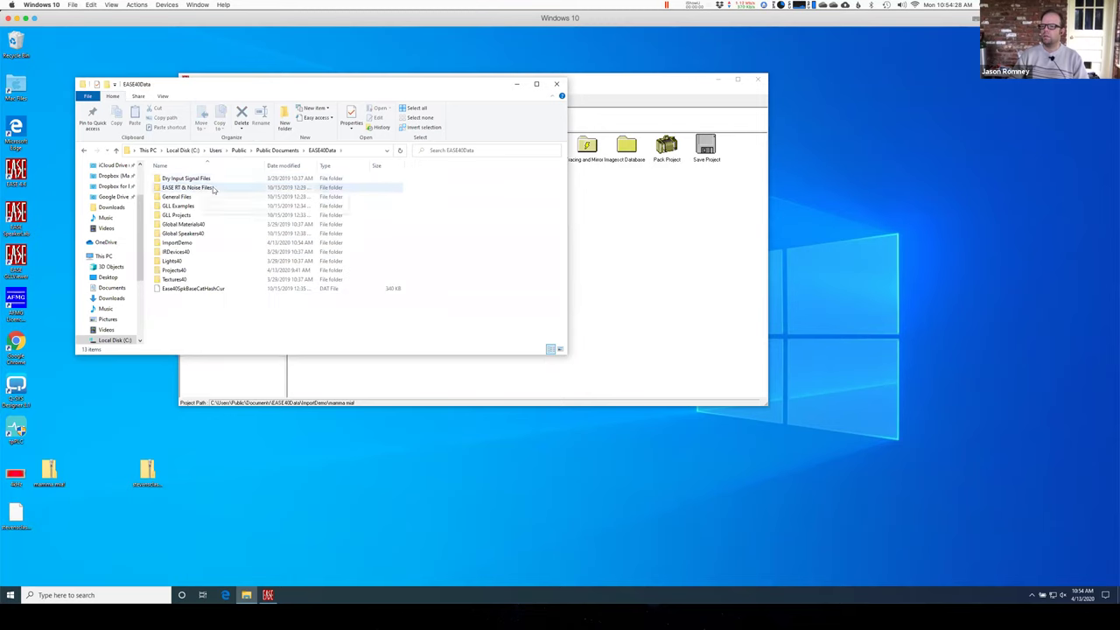
Move the ImportDemo folder into the Projects40 folder.
left_click(170, 245)
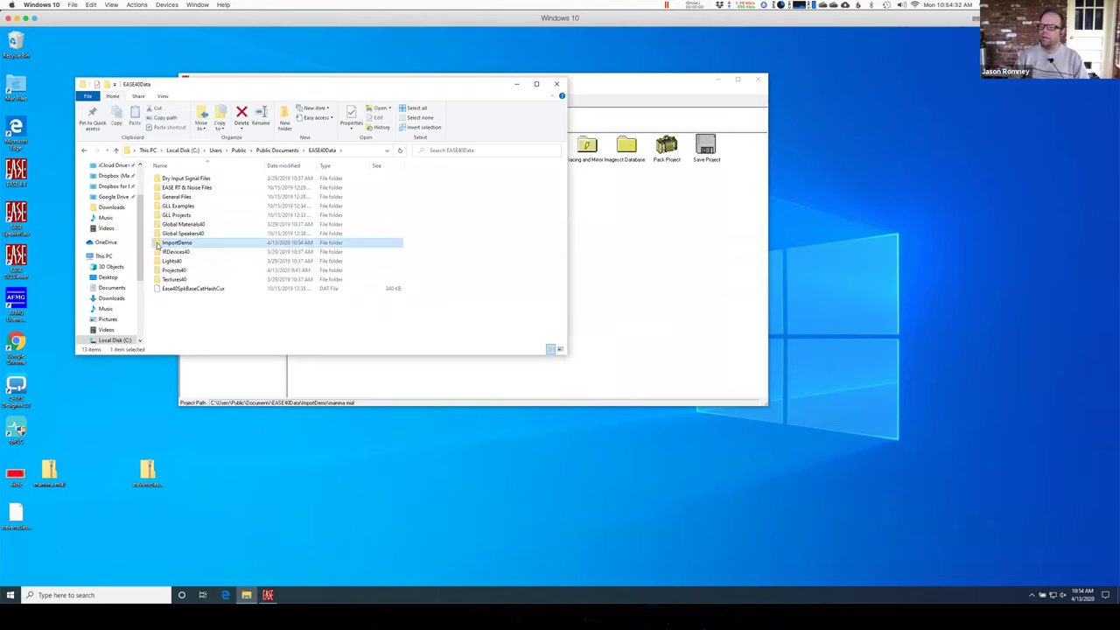
mouse_move(158, 245)
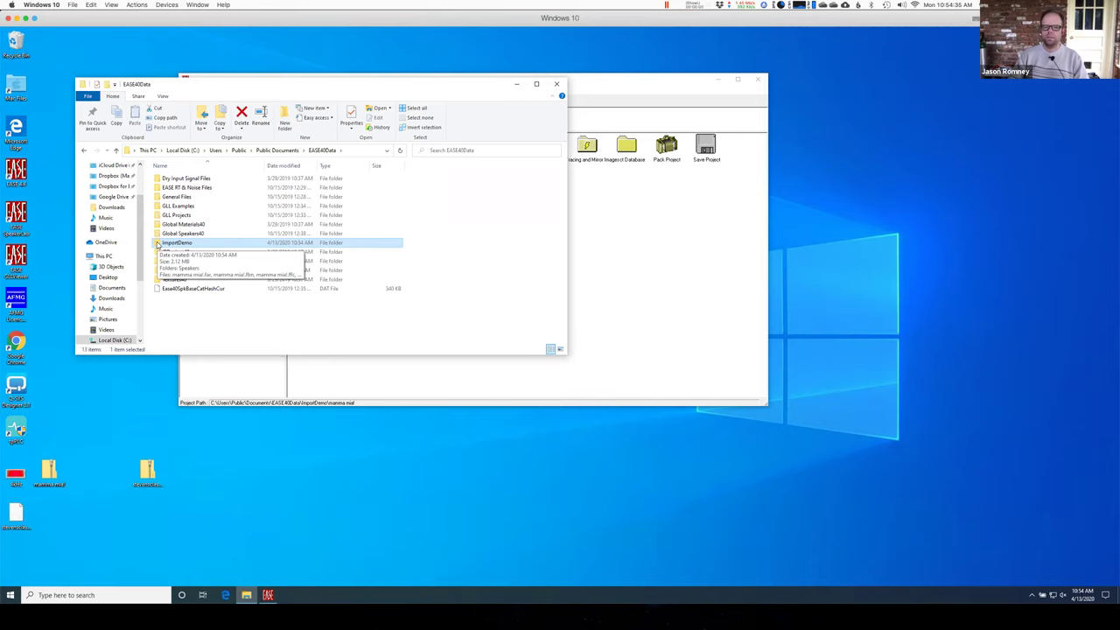
left_click_drag(157, 246, 181, 272)
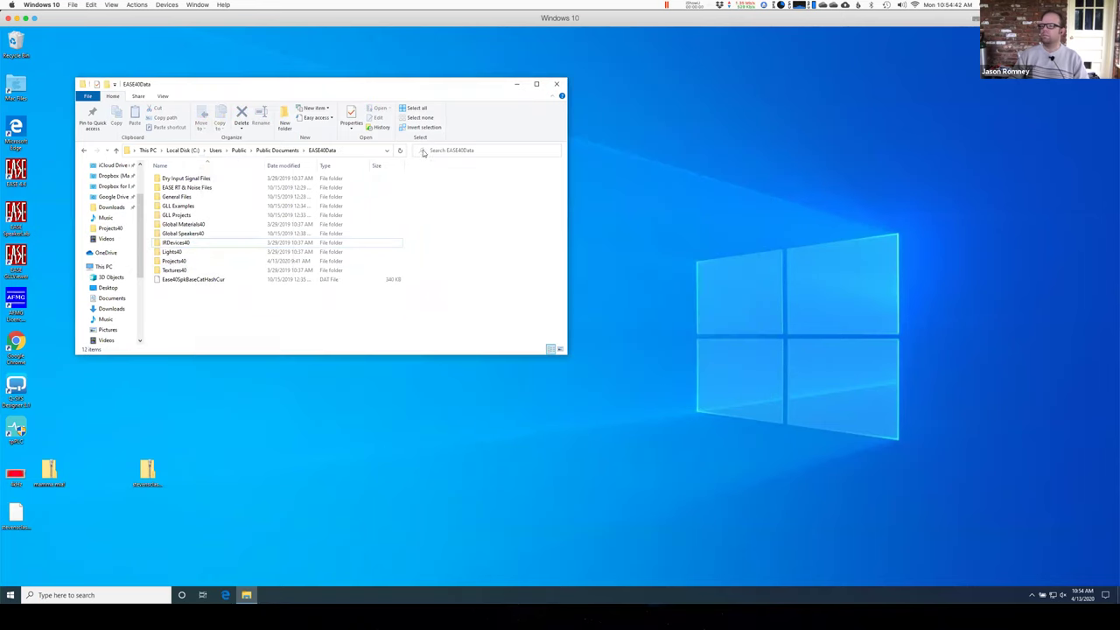
Launch EASE 4.4 and open the recent project EASE Class Demo from the Freedman Theatre UNCSA folder.
left_click(17, 174)
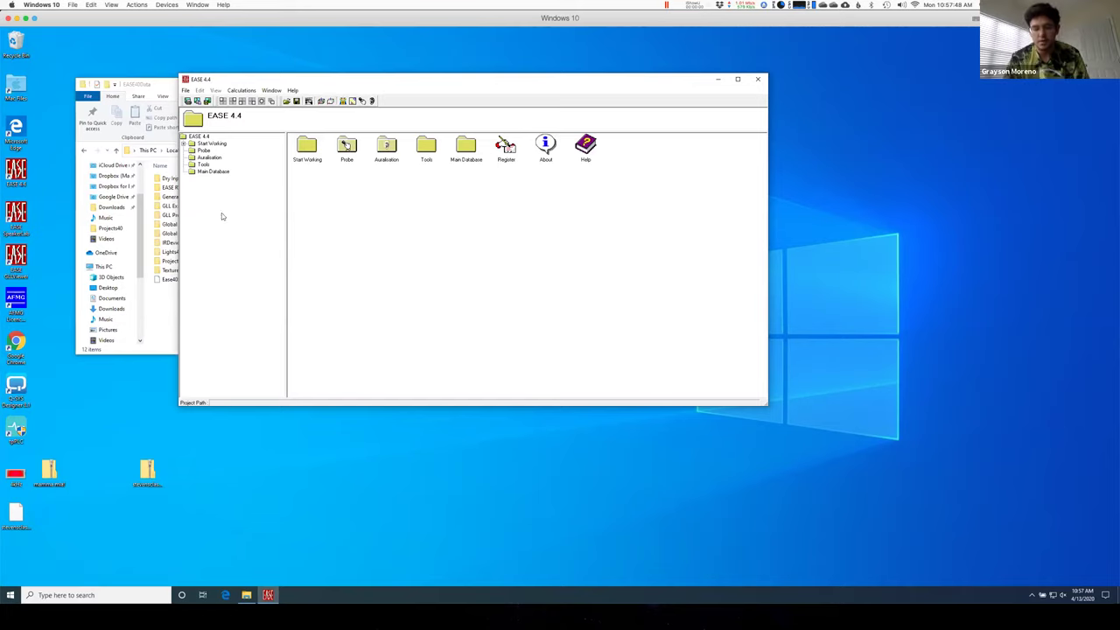
left_click(185, 90)
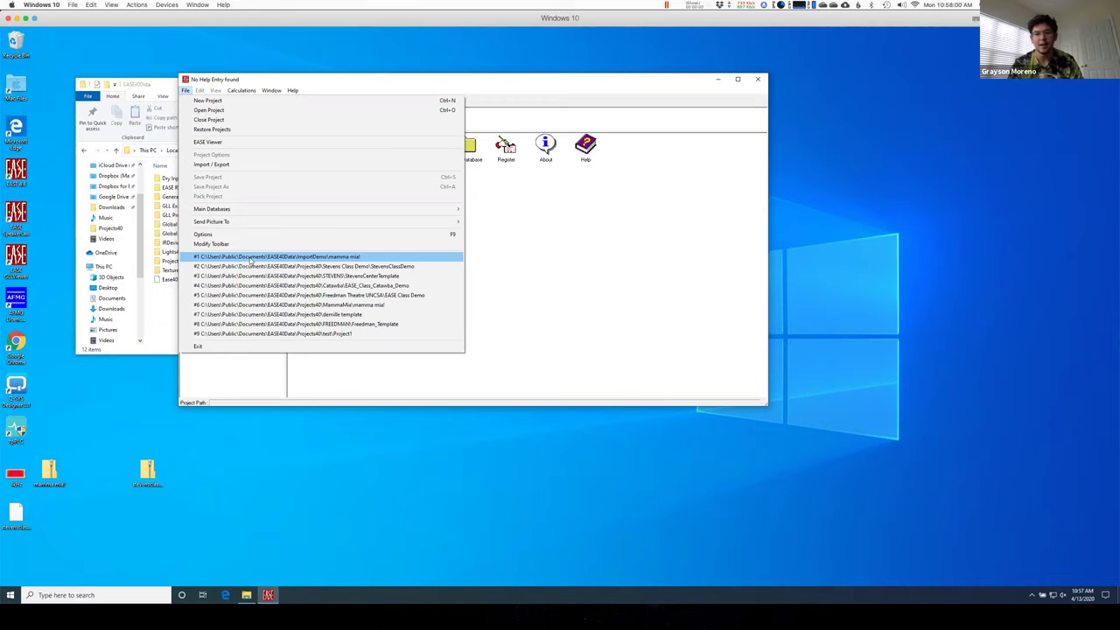
left_click(573, 242)
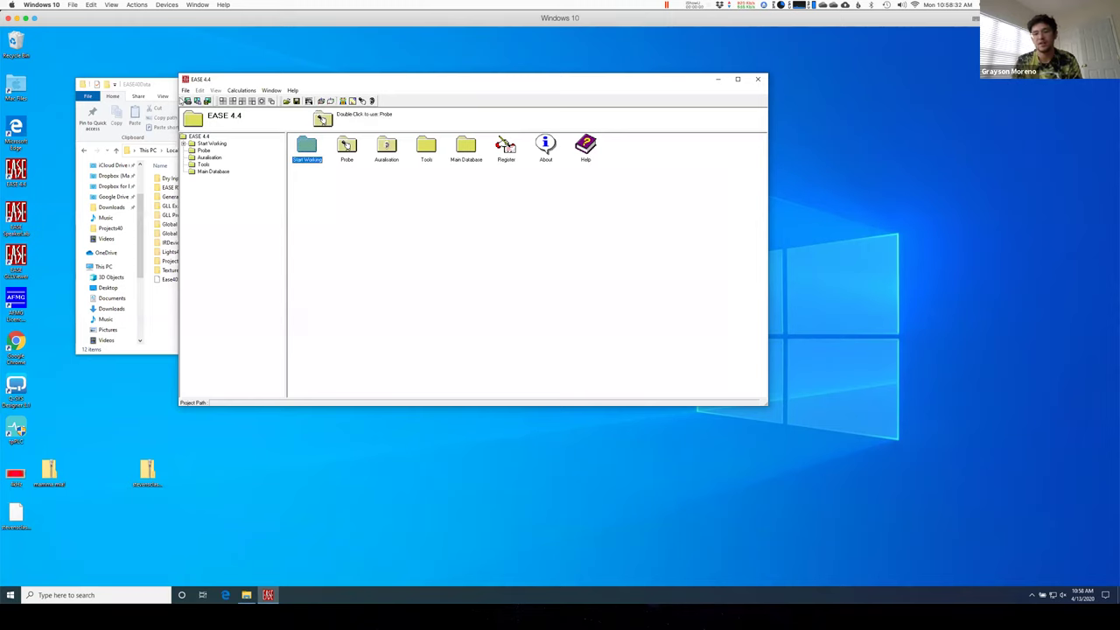
left_click(186, 91)
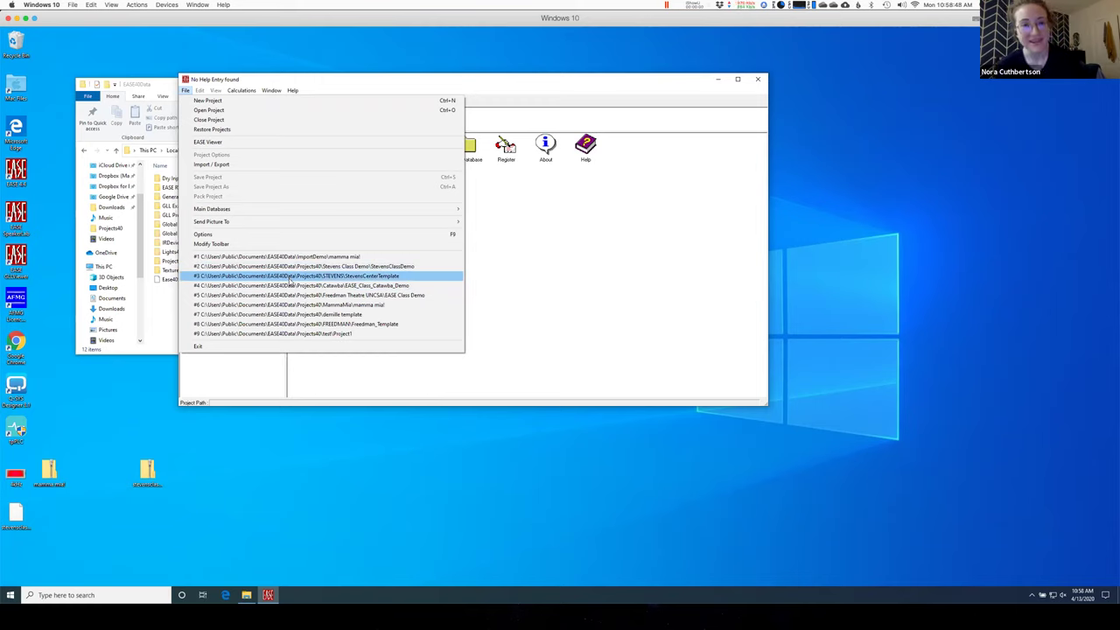
left_click(292, 295)
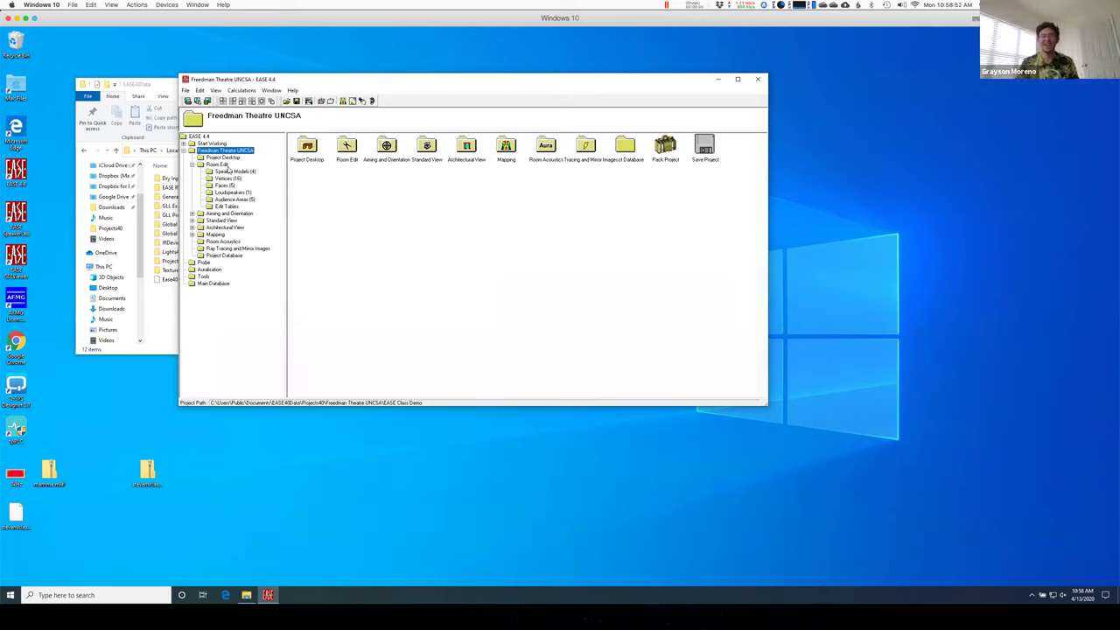
Open the Freedman Theatre room model for editing with Modify Data in Room Edit.
left_click(217, 165)
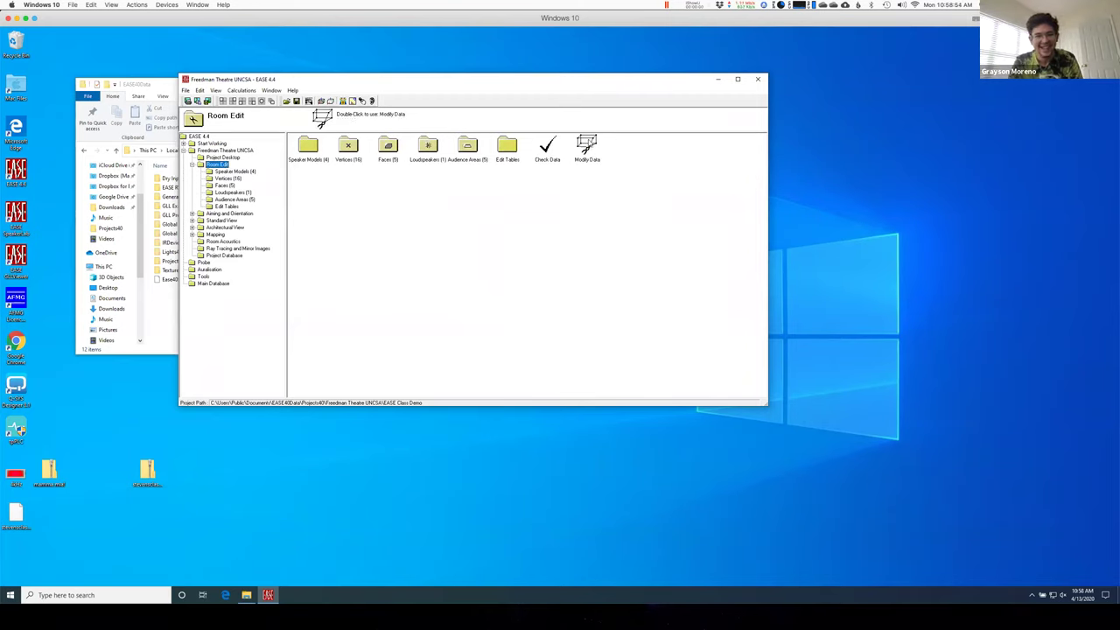
left_click(586, 145)
double_click(586, 145)
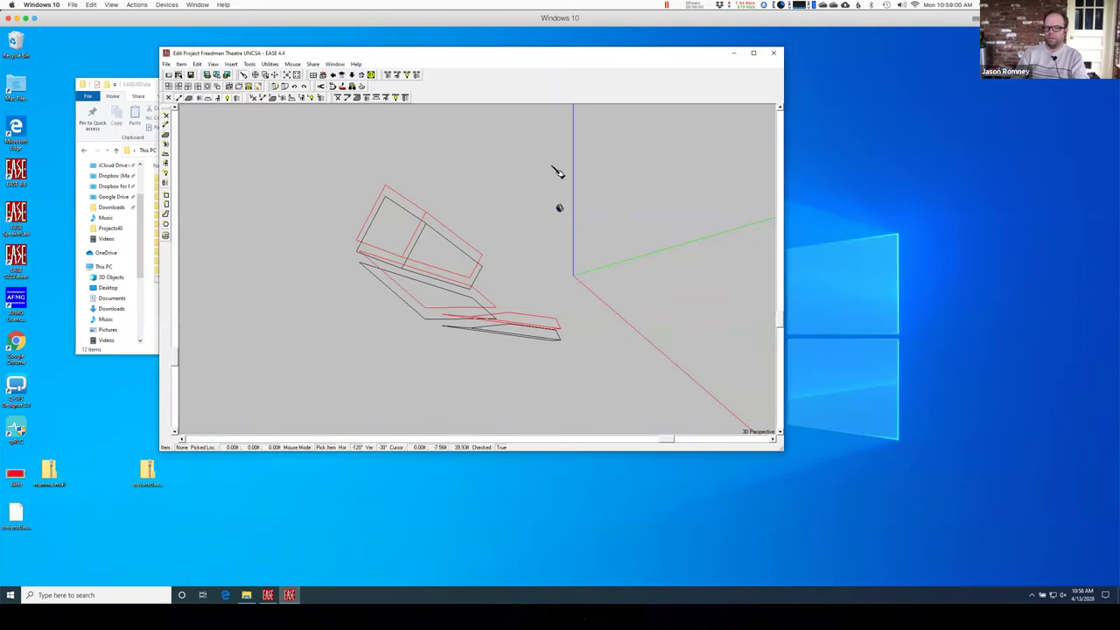
Open the Freedman Theatre room data, check the room open and symmetry options, and accept the dialog.
right_click(499, 201)
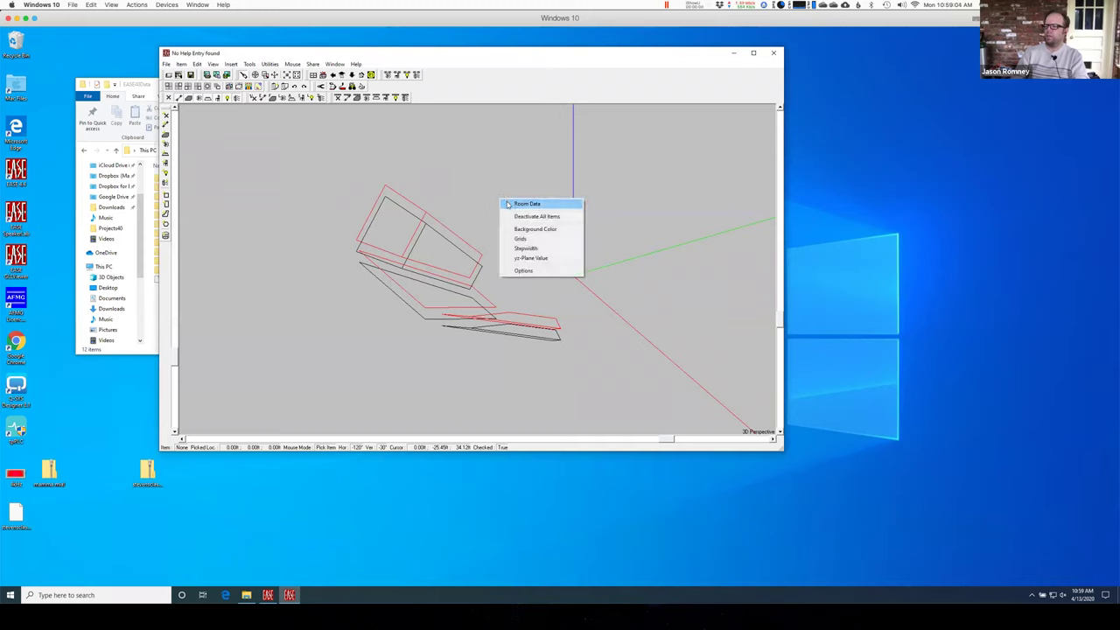
left_click(512, 204)
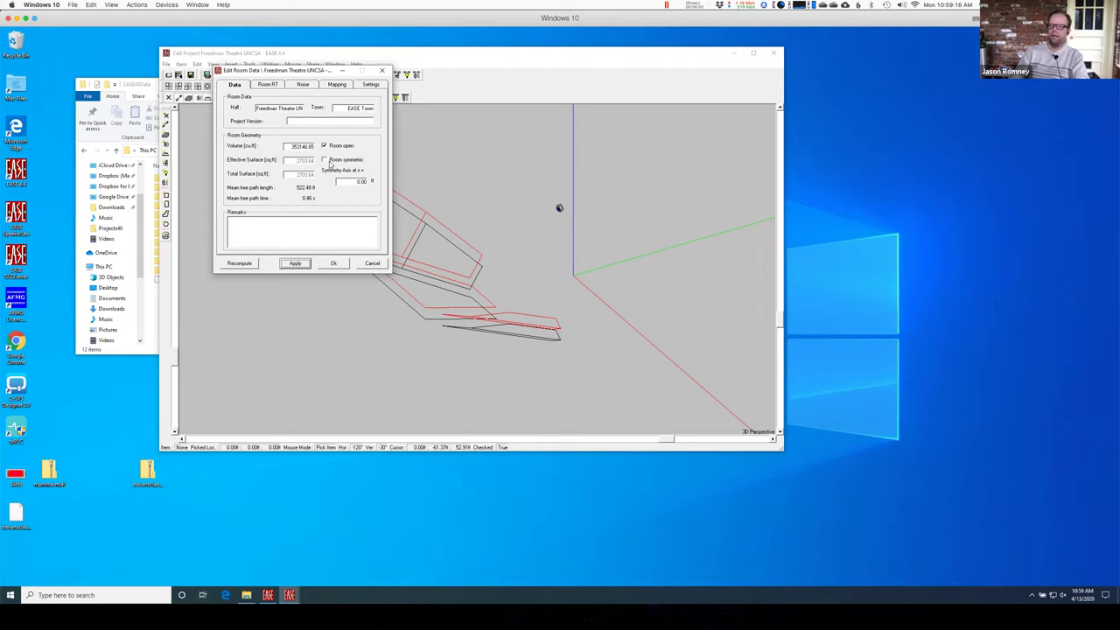
left_click(333, 262)
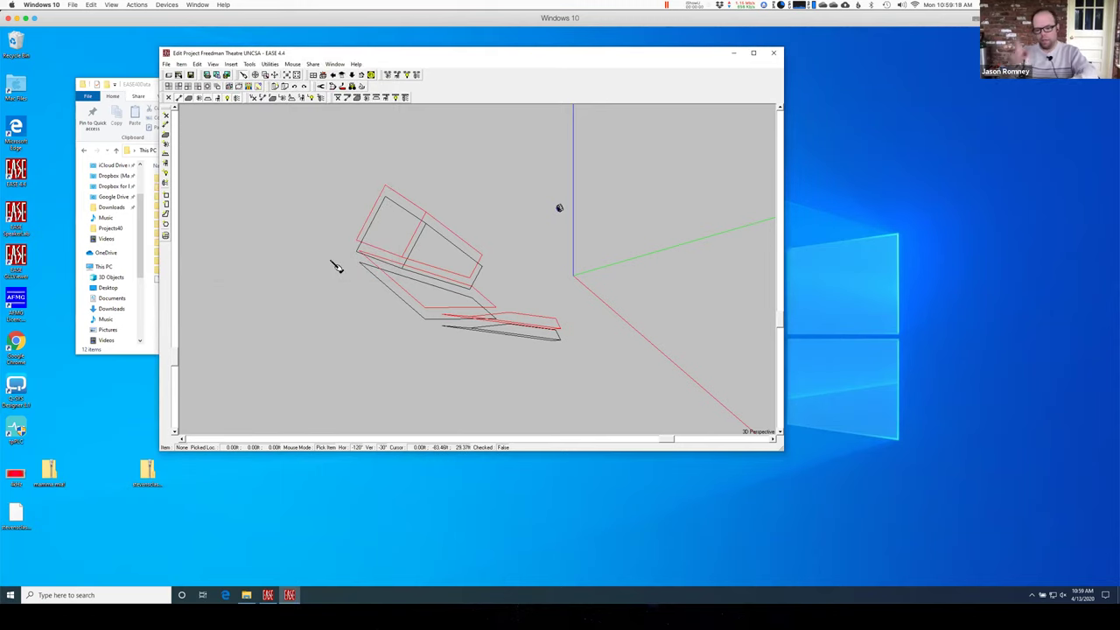